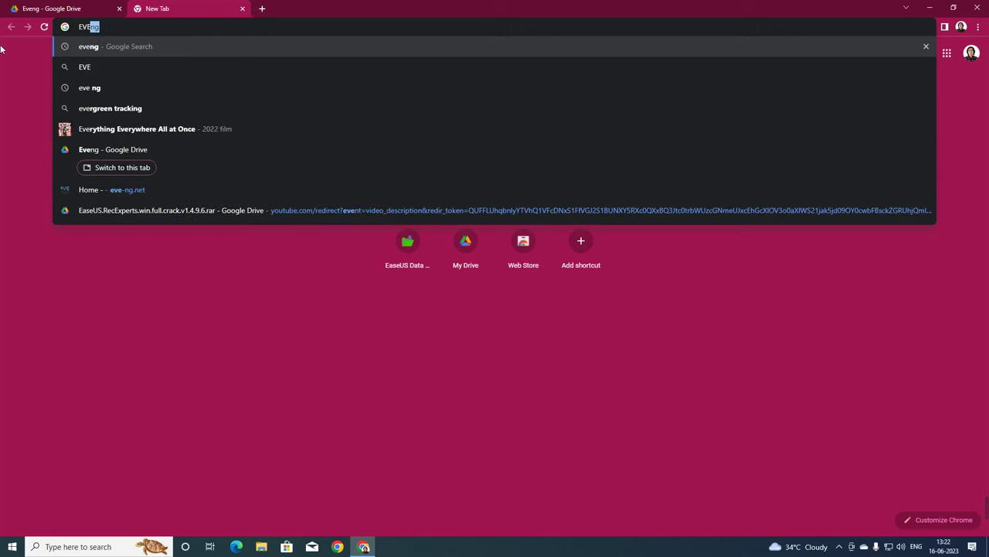
# - Open the official EVE-NG site from the search results and scroll its download page to the Community 5.0.1-19 mirrors
pyautogui.press('Return')
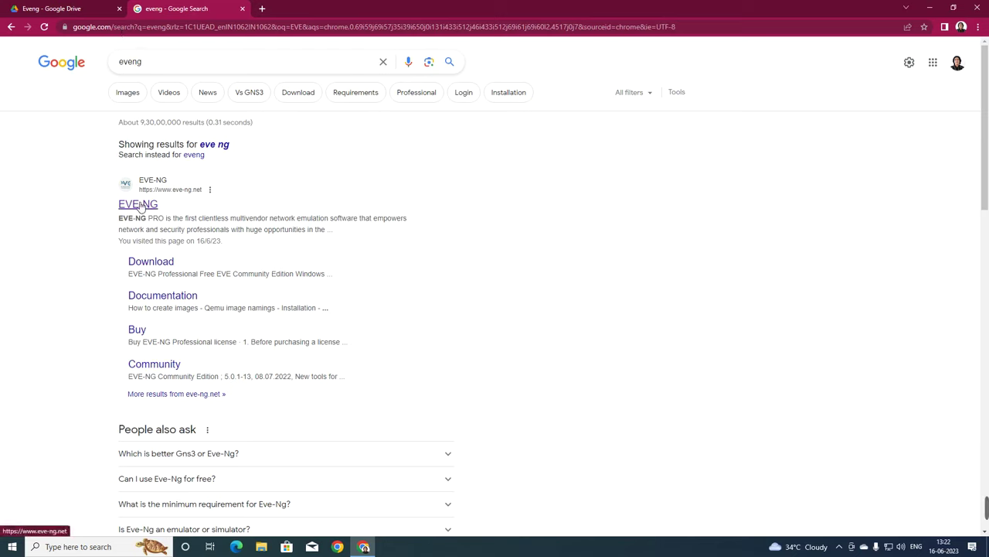
pyautogui.click(139, 206)
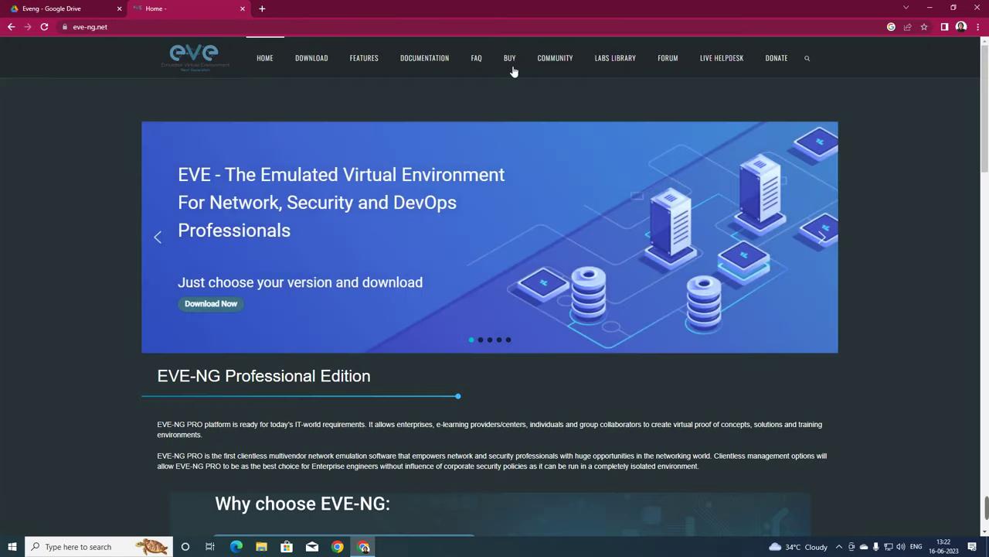
pyautogui.click(307, 63)
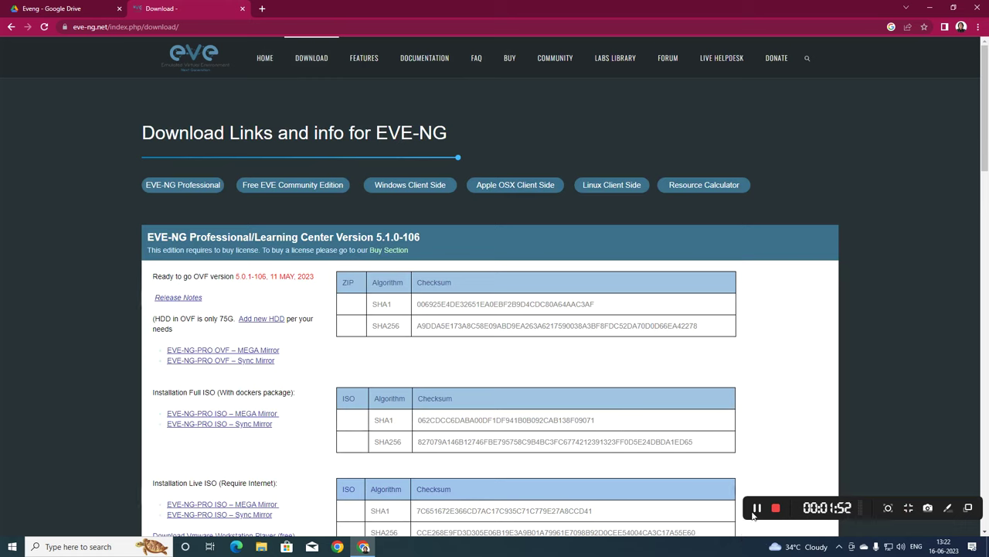
pyautogui.click(759, 508)
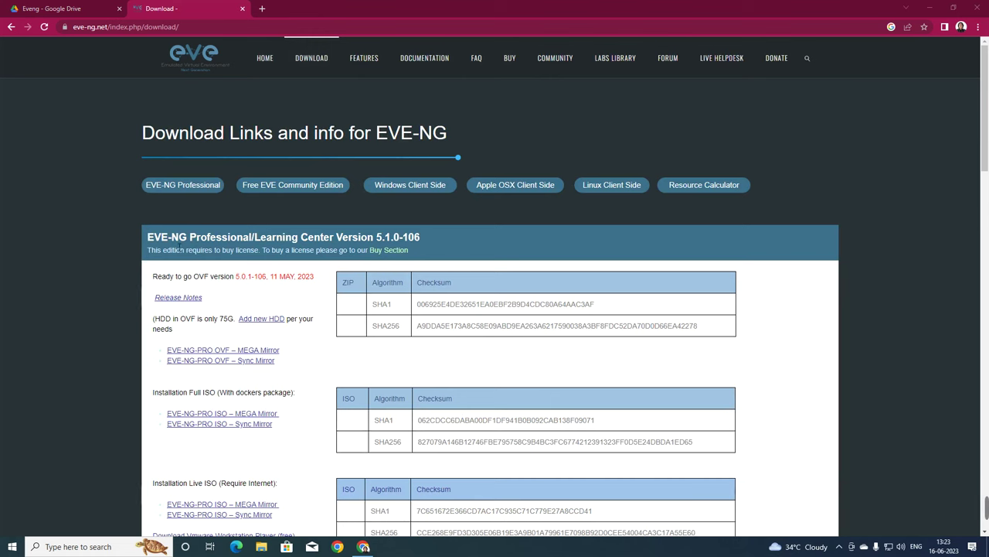
pyautogui.scroll(-4, 352, 333)
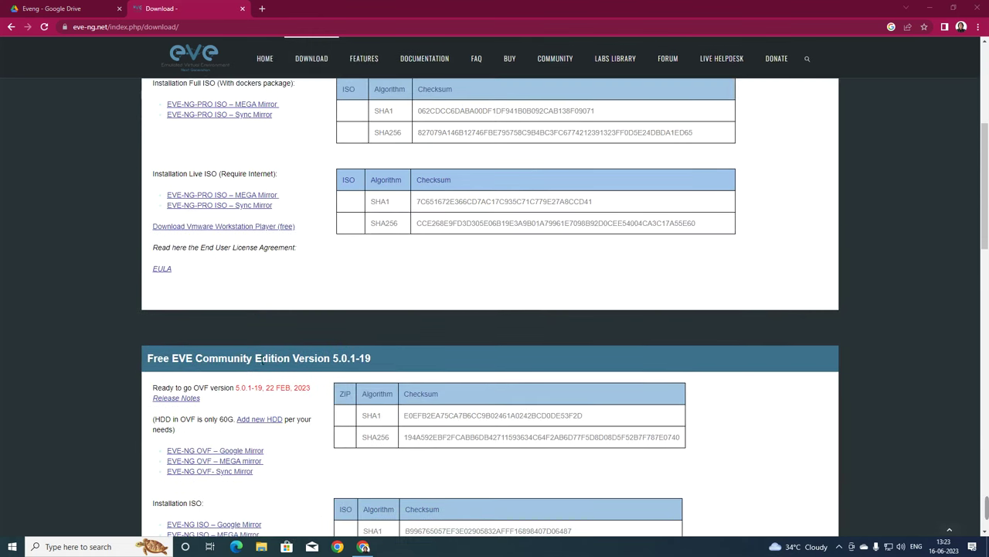
pyautogui.scroll(-2, 263, 360)
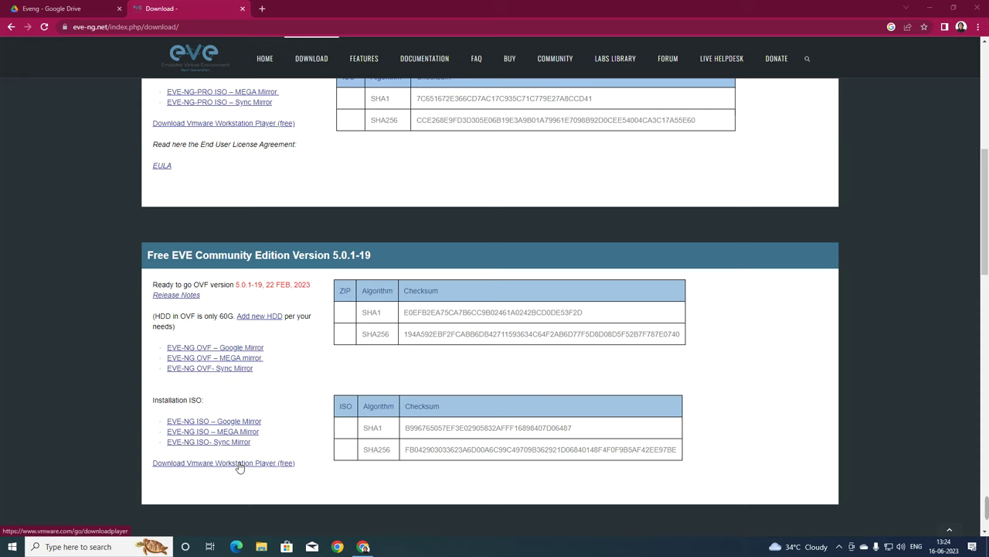
# - Download the Windows 64-bit VMware Workstation 17.0.2 Player installer from VMware Customer Connect
pyautogui.click(240, 464)
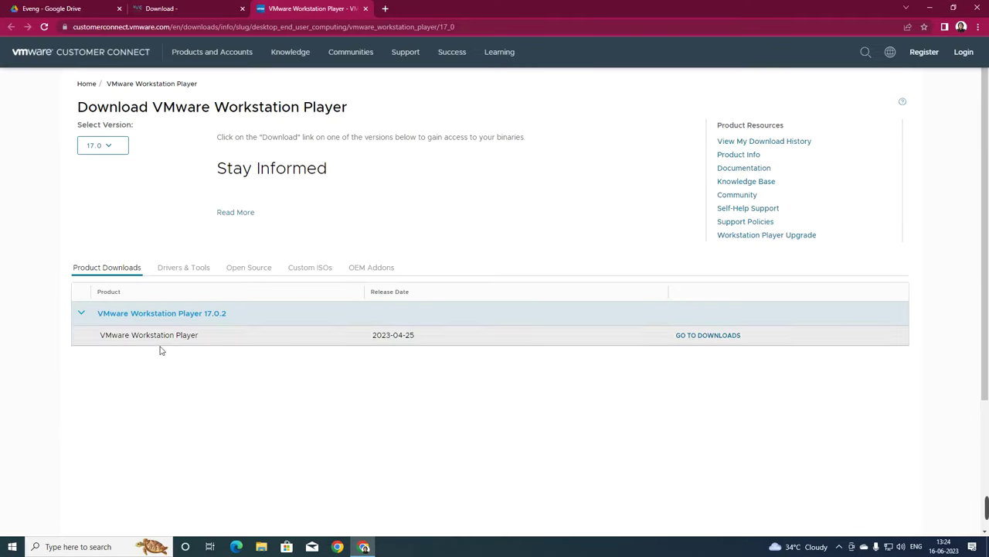
pyautogui.click(699, 341)
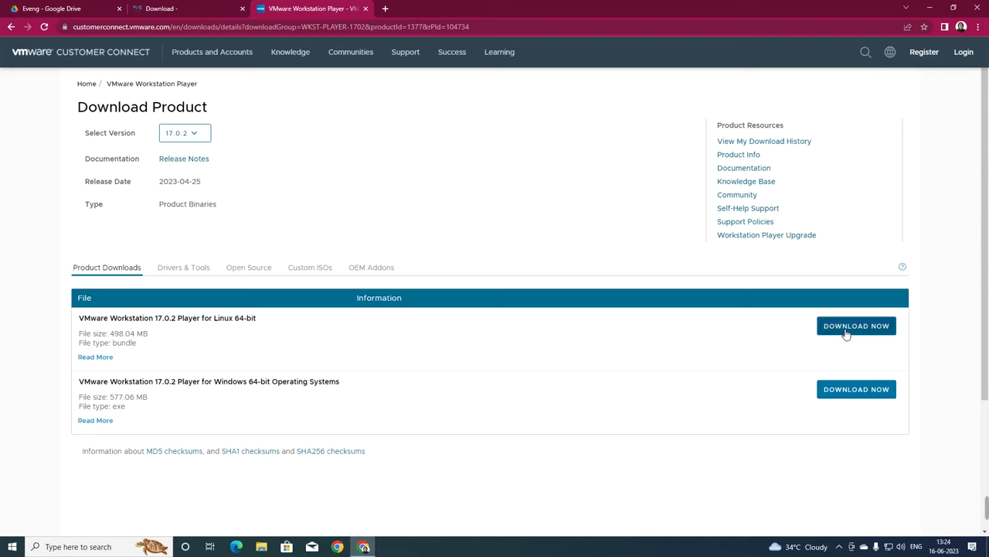
pyautogui.click(840, 392)
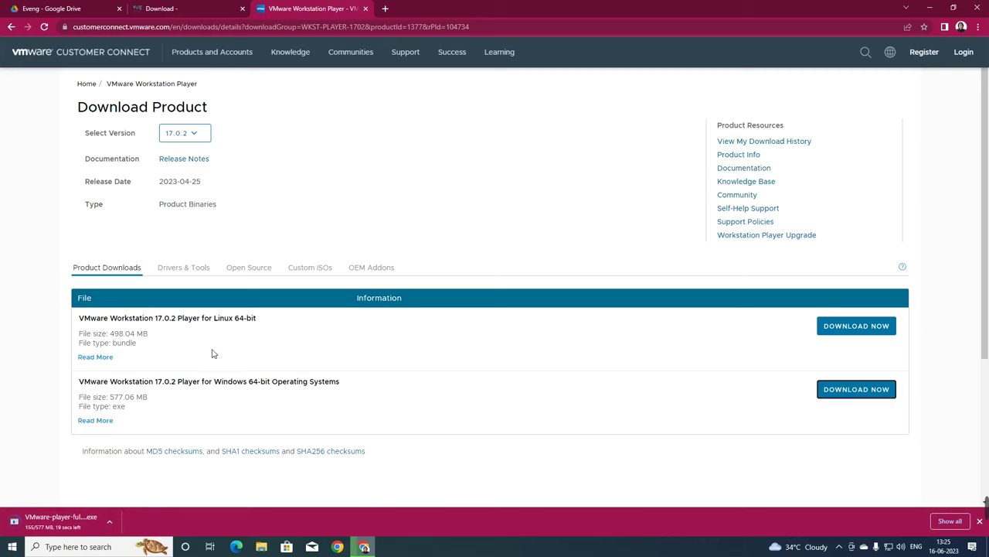
pyautogui.click(169, 10)
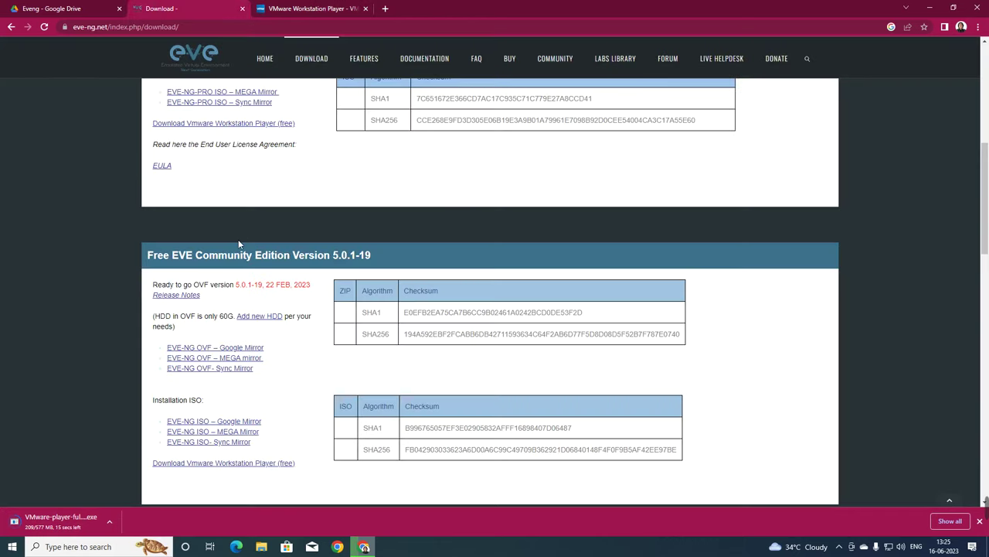
# - Download EVE-COM-5.0.1-19.zip from the MEGA mirror, then scroll the EVE-NG page back to the top
pyautogui.click(217, 359)
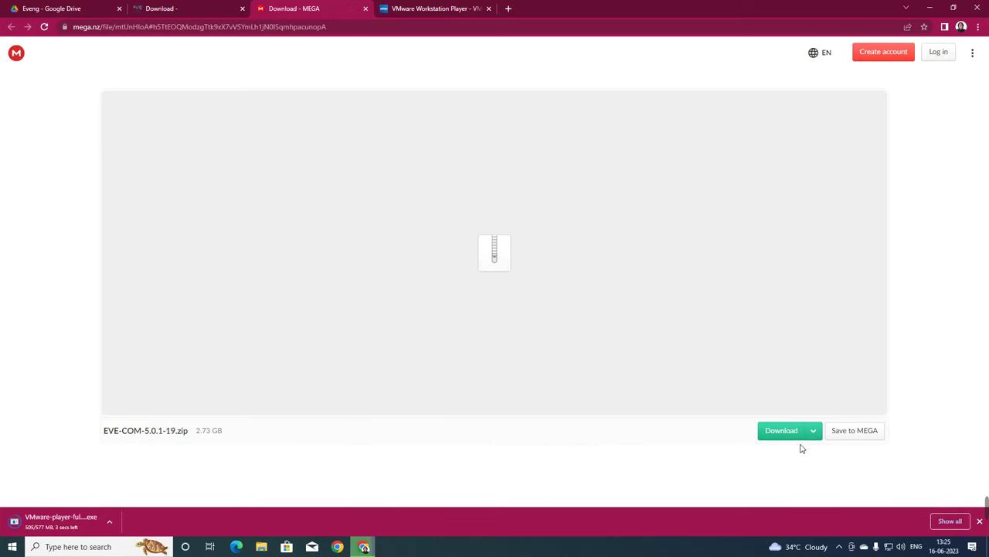
pyautogui.click(788, 435)
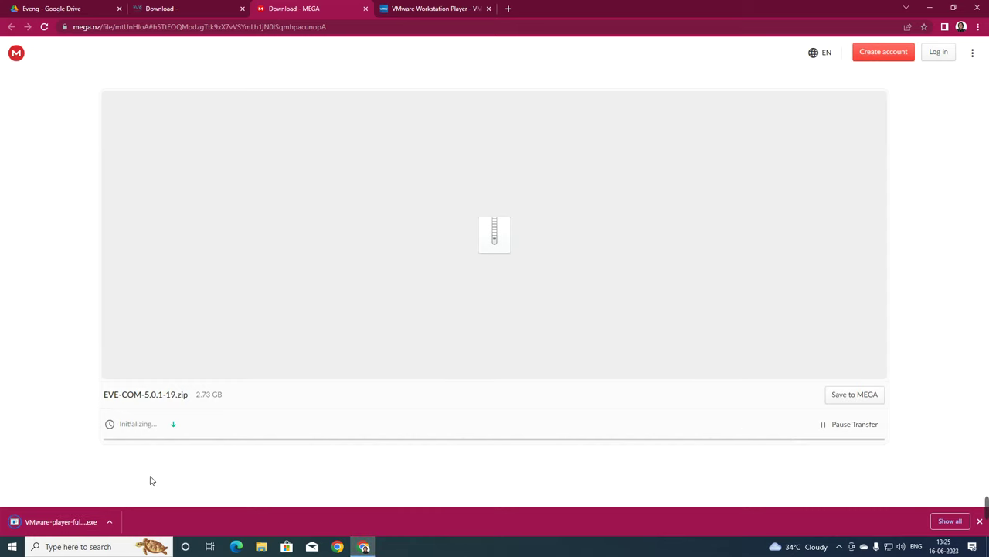
pyautogui.click(188, 7)
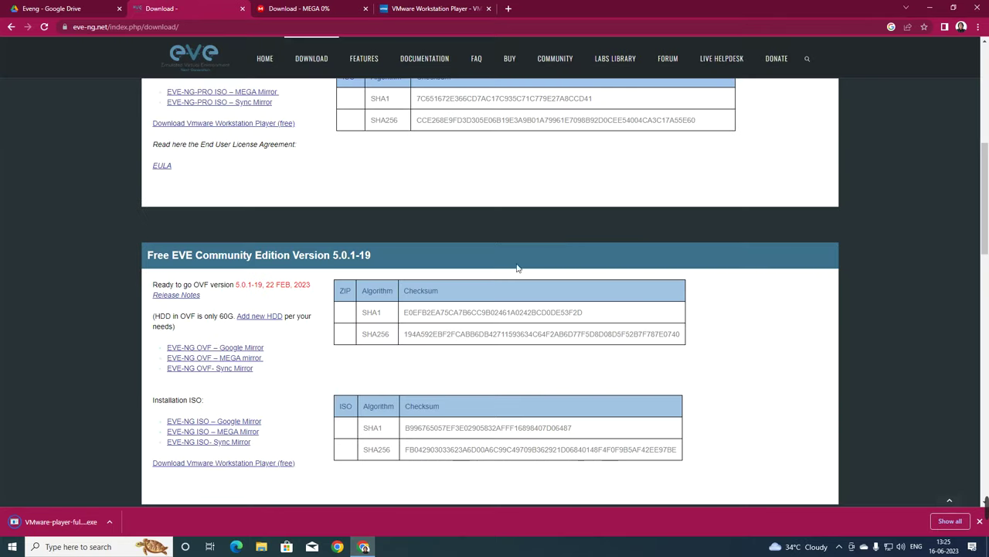
pyautogui.scroll(6, 517, 267)
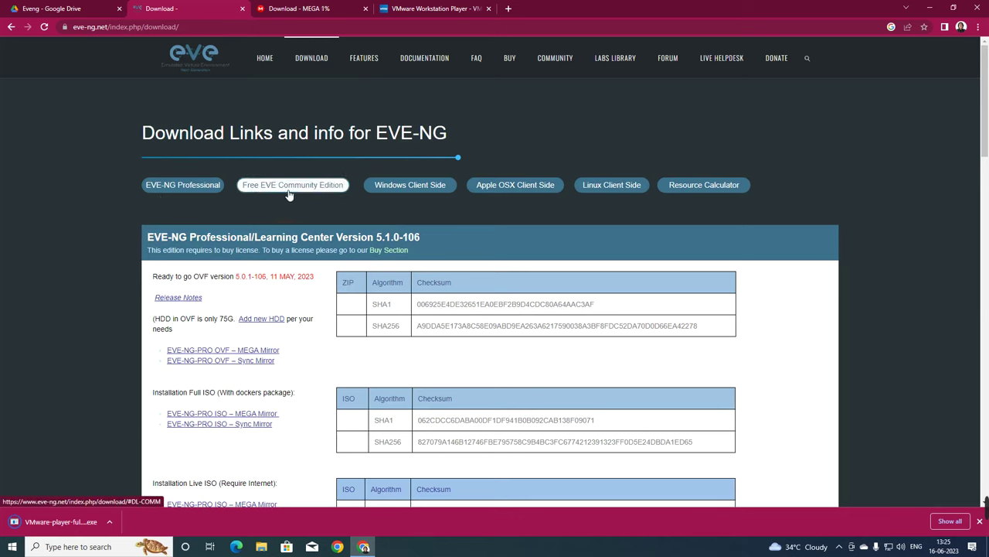
# - Download EVE-NG-Win-Client-Pack-2.0.exe from MEGA via the Windows integration pack link
pyautogui.click(403, 191)
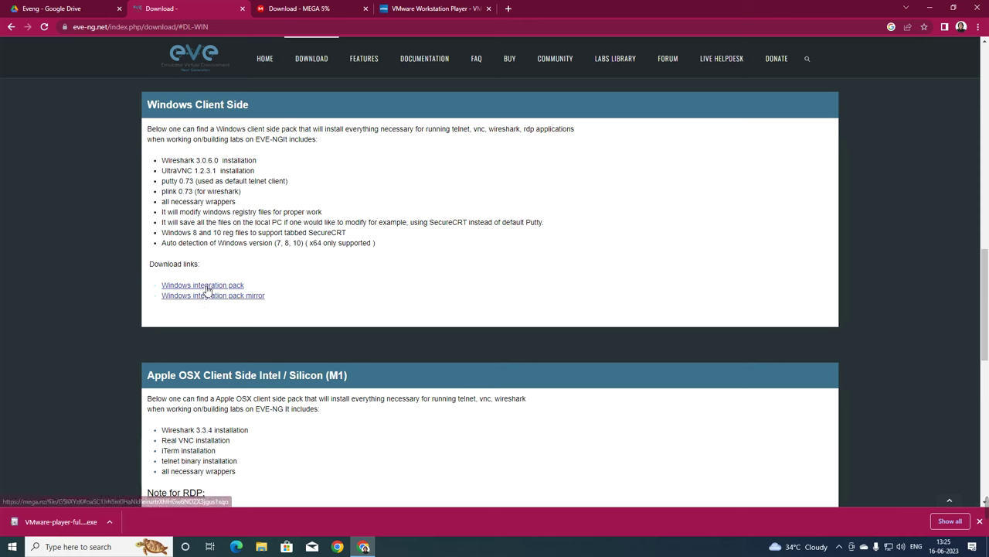
pyautogui.click(204, 285)
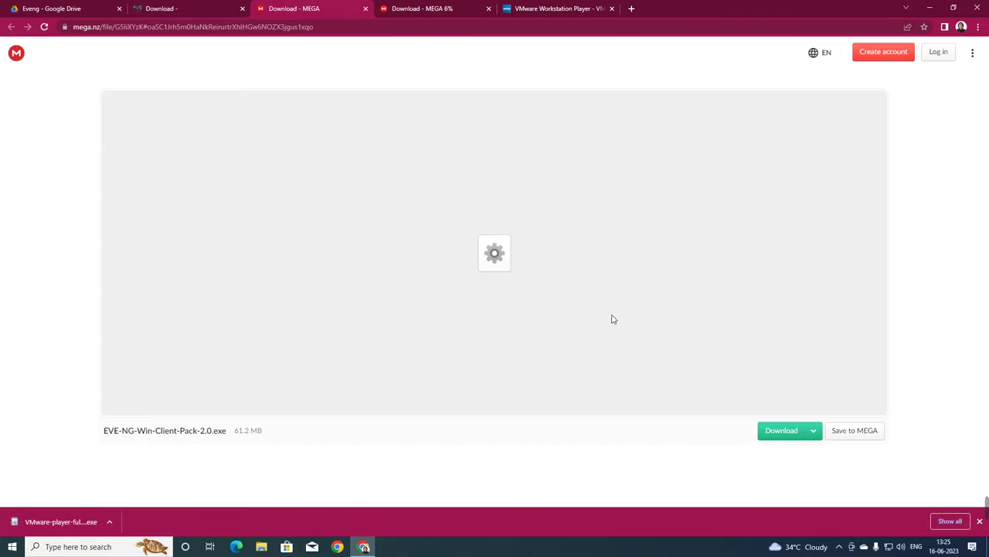
pyautogui.click(782, 431)
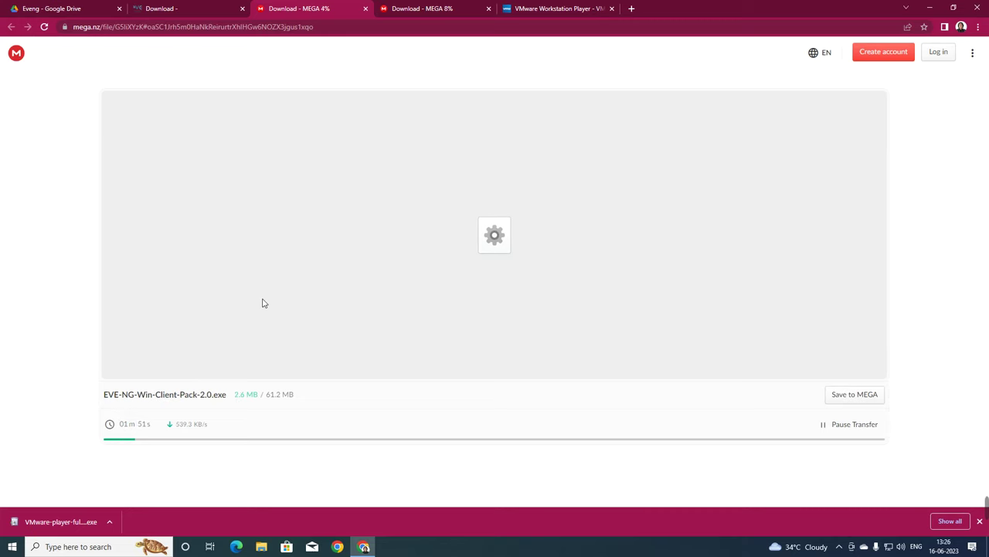
# - Check progress of the zip, client pack and VMware downloads, and open the VMware installer's download options
pyautogui.click(437, 6)
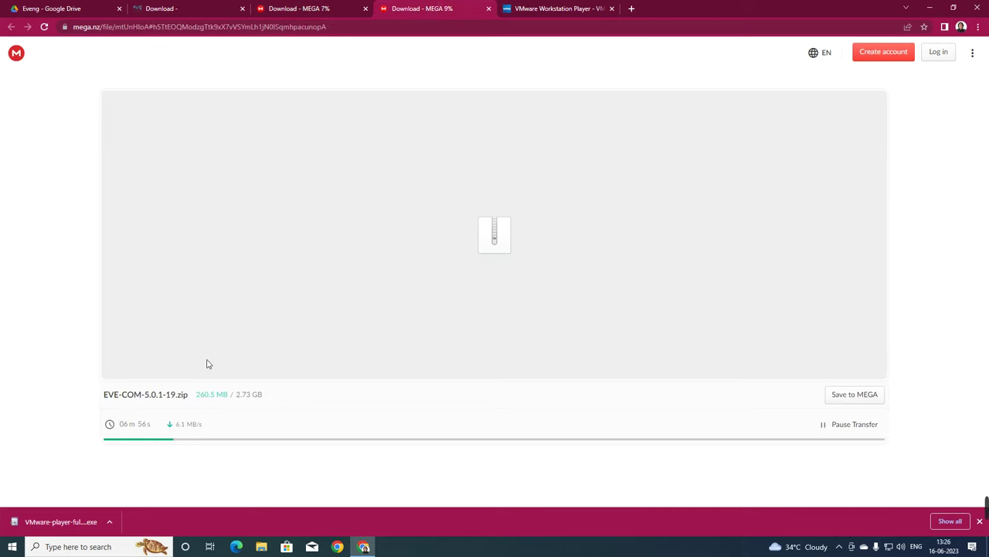
pyautogui.click(572, 8)
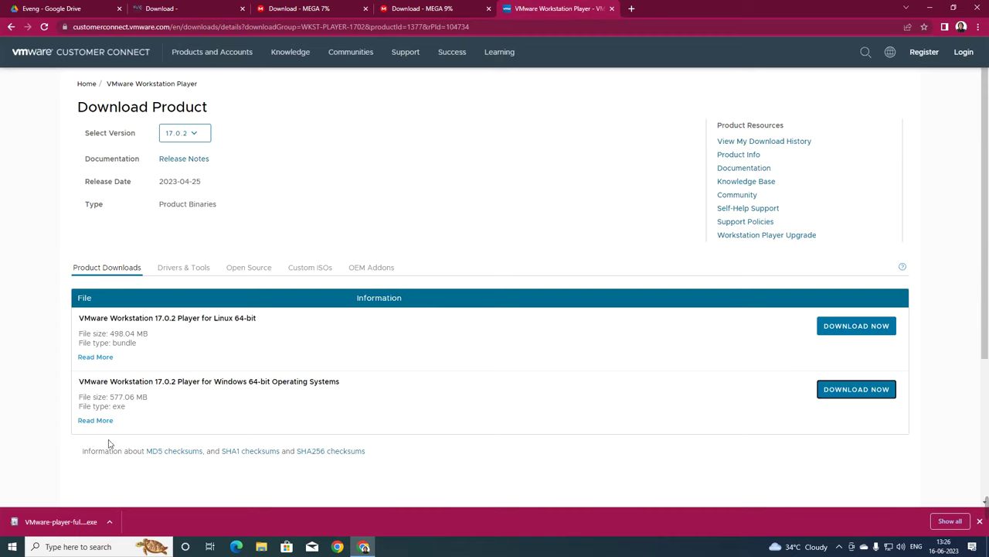
pyautogui.click(334, 5)
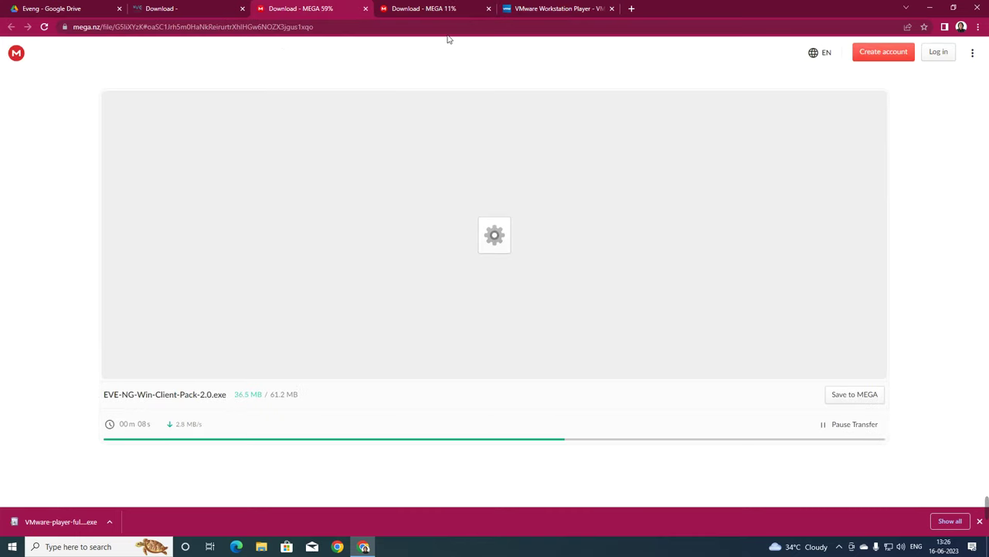
pyautogui.click(524, 7)
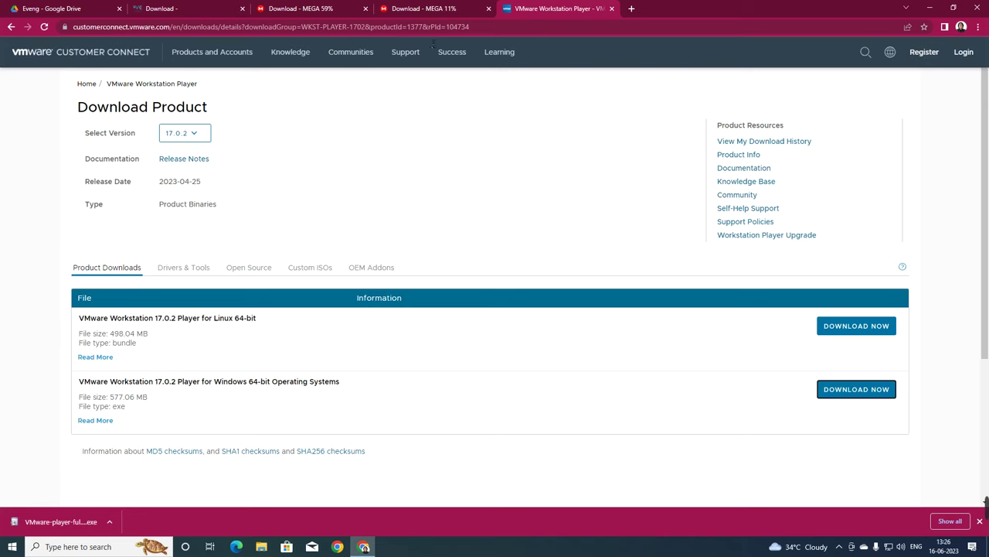
pyautogui.click(110, 522)
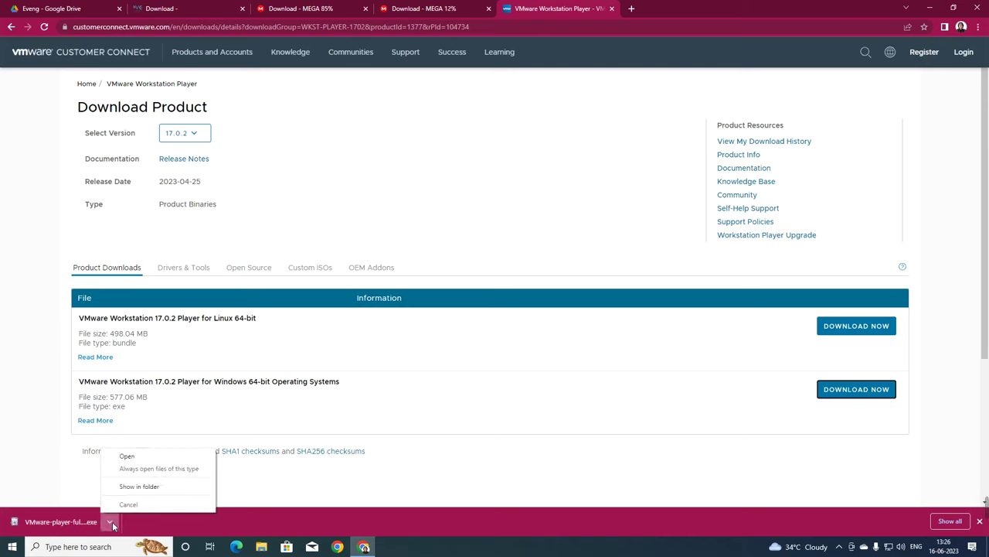
# - Run the VMware-player-full-17.0.2 installer from the Downloads folder as administrator
pyautogui.click(150, 488)
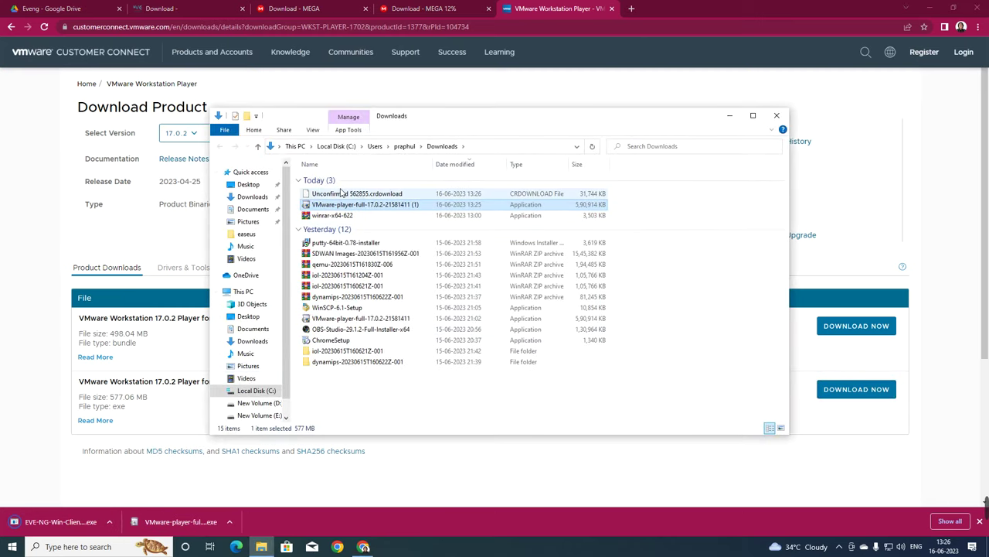
pyautogui.rightClick(330, 205)
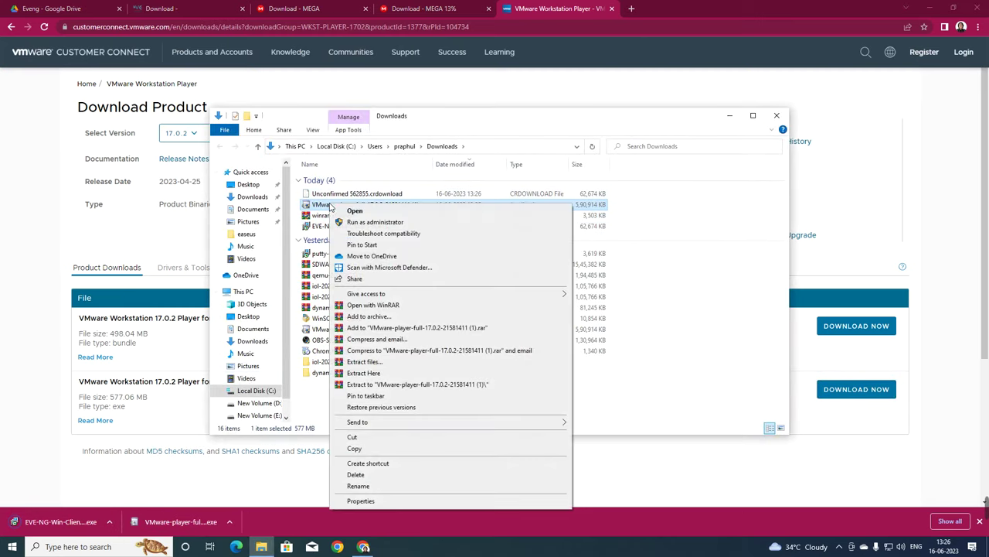
pyautogui.click(355, 223)
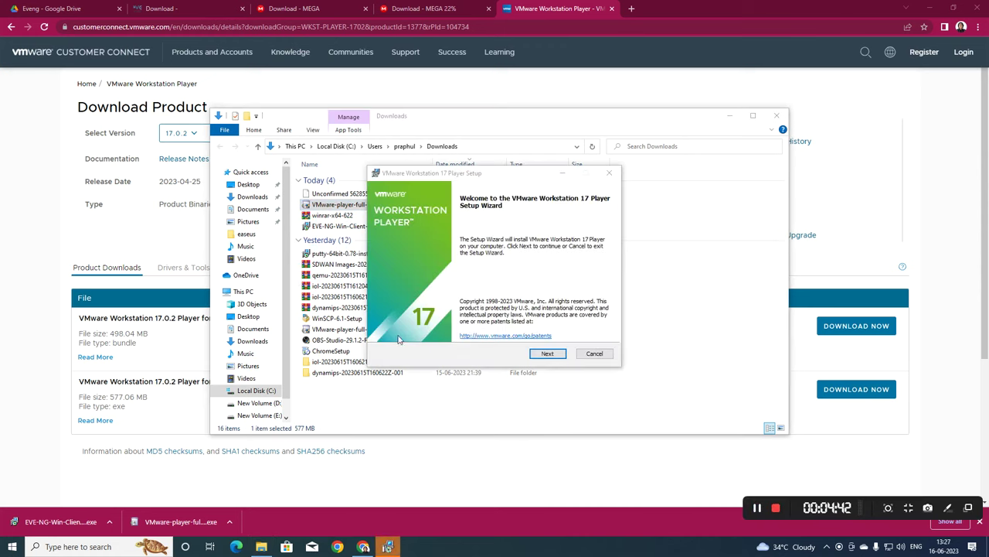
# - Accept the licence and install VMware Workstation 17 Player with default location, settings and shortcuts
pyautogui.click(547, 354)
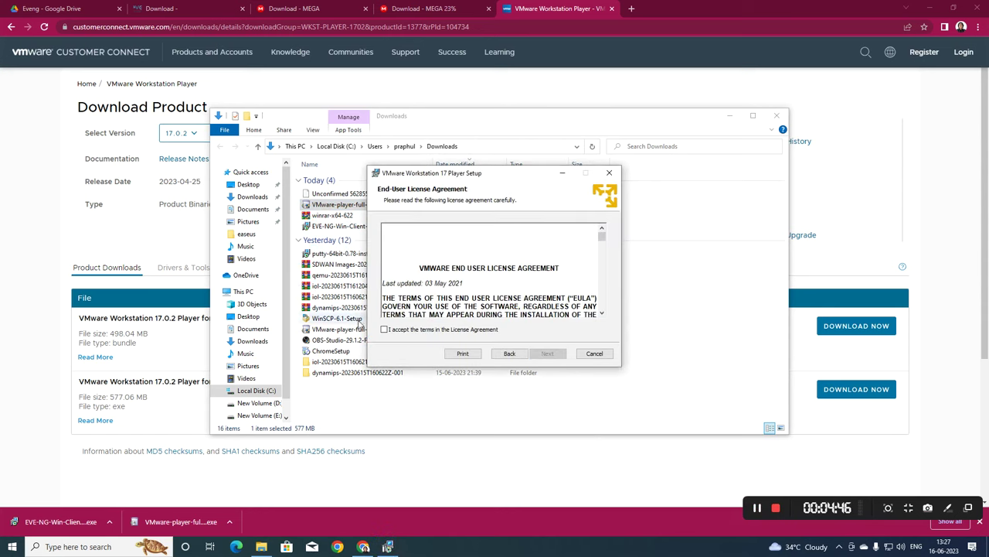
pyautogui.click(396, 333)
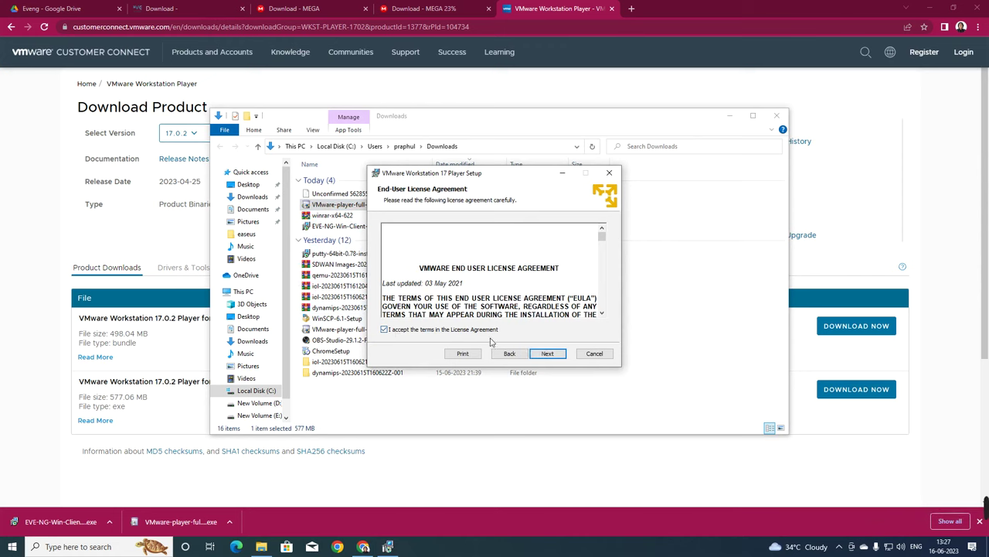
pyautogui.click(547, 353)
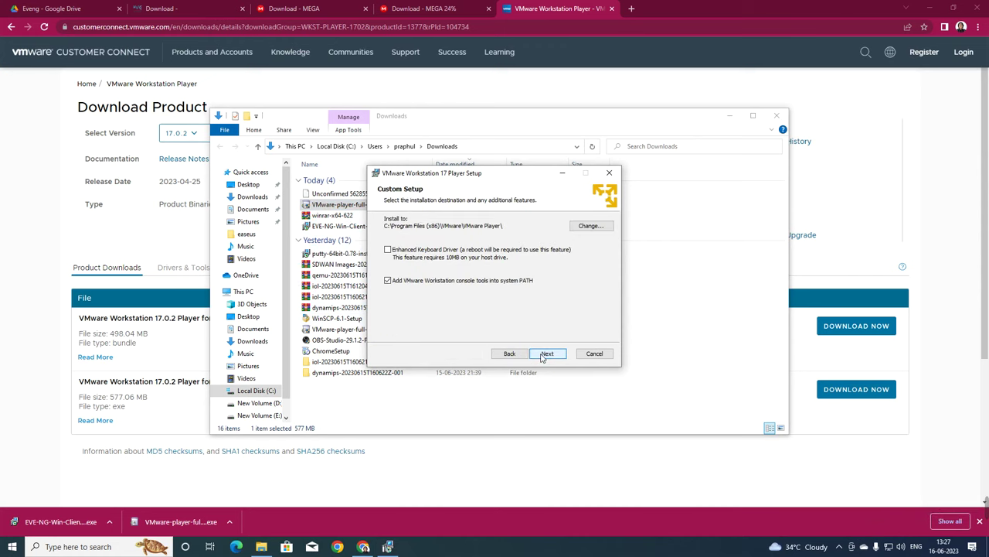
pyautogui.click(544, 356)
pyautogui.click(544, 355)
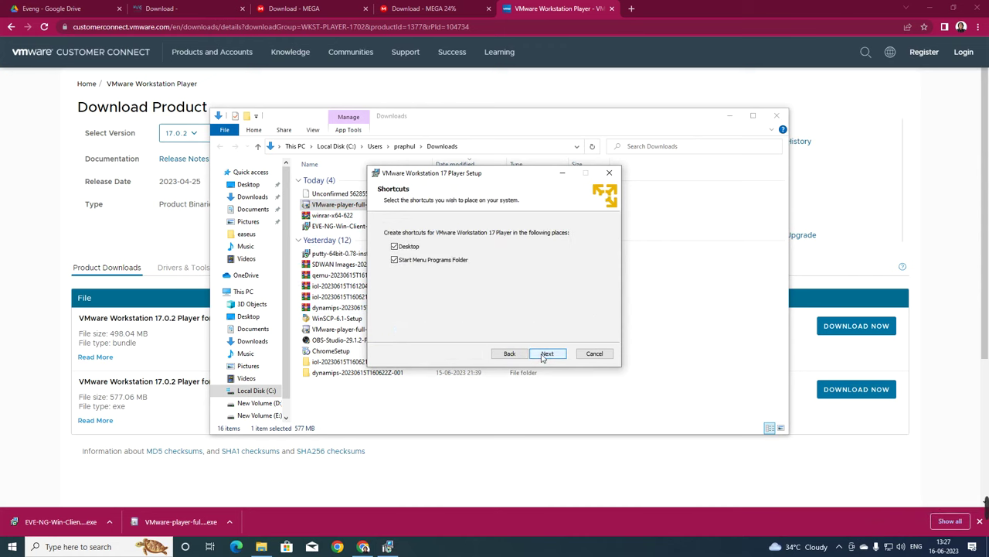
pyautogui.click(543, 356)
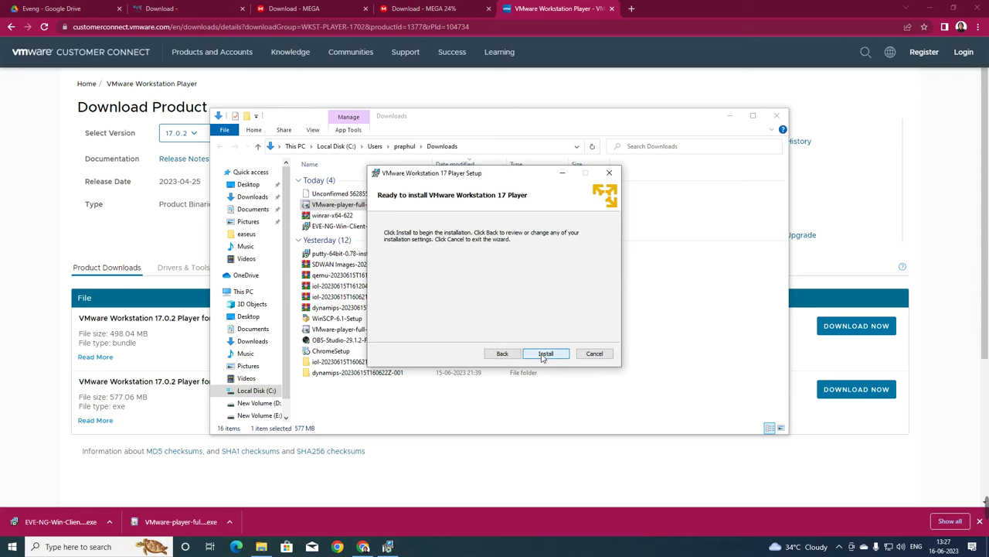
pyautogui.click(545, 354)
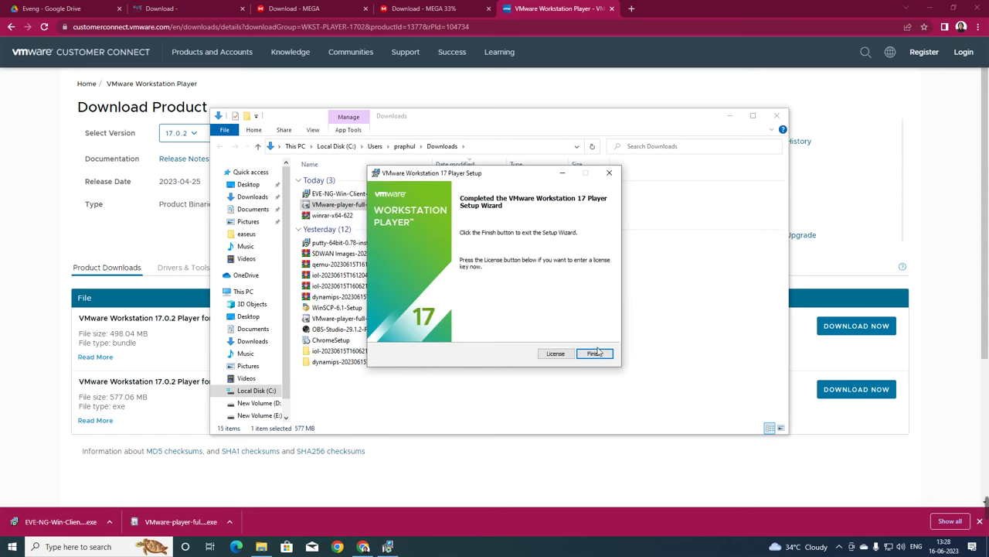
pyautogui.click(596, 353)
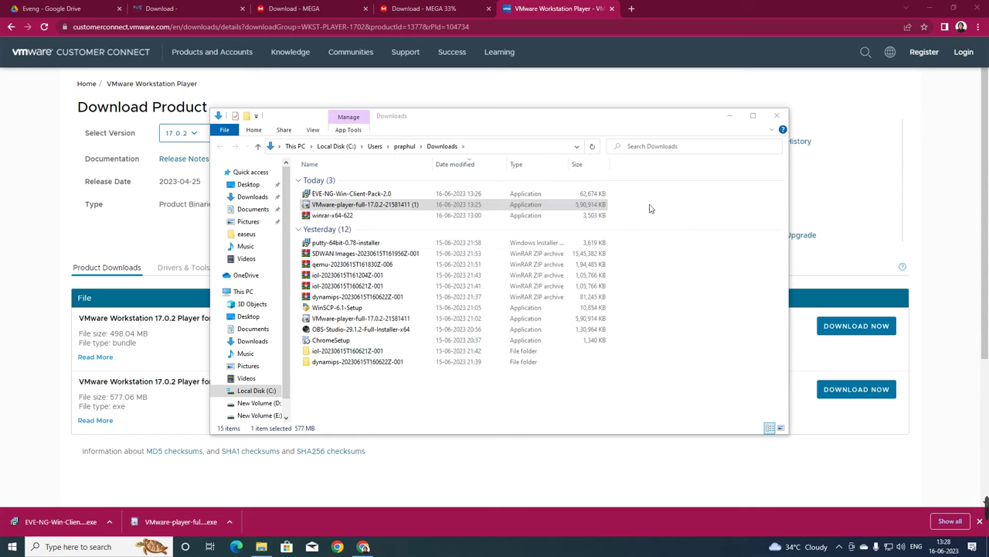
# - Close the Downloads folder, restore Chrome, and check the 36% zip and completed client pack downloads
pyautogui.click(777, 115)
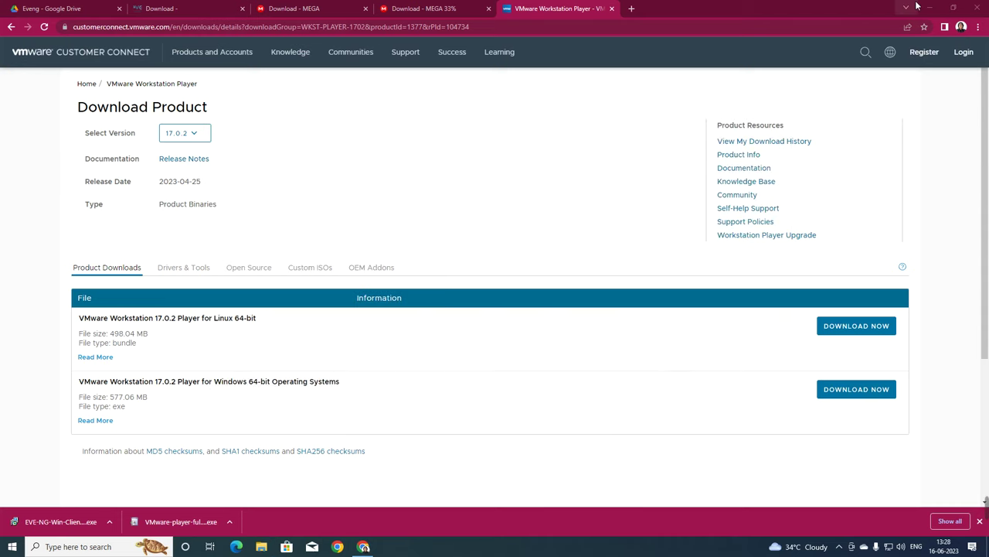
pyautogui.click(930, 8)
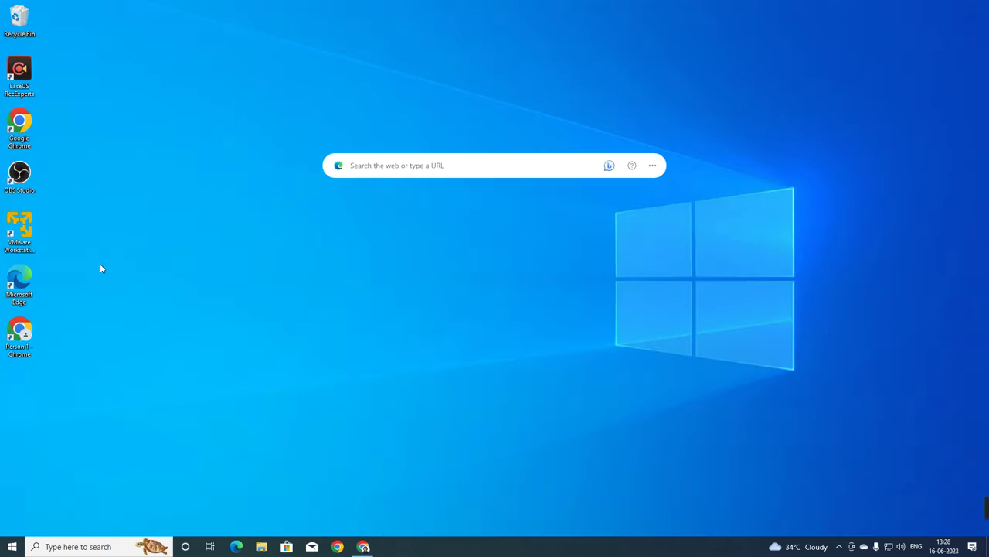
pyautogui.moveTo(65, 212); pyautogui.dragTo(62, 250)
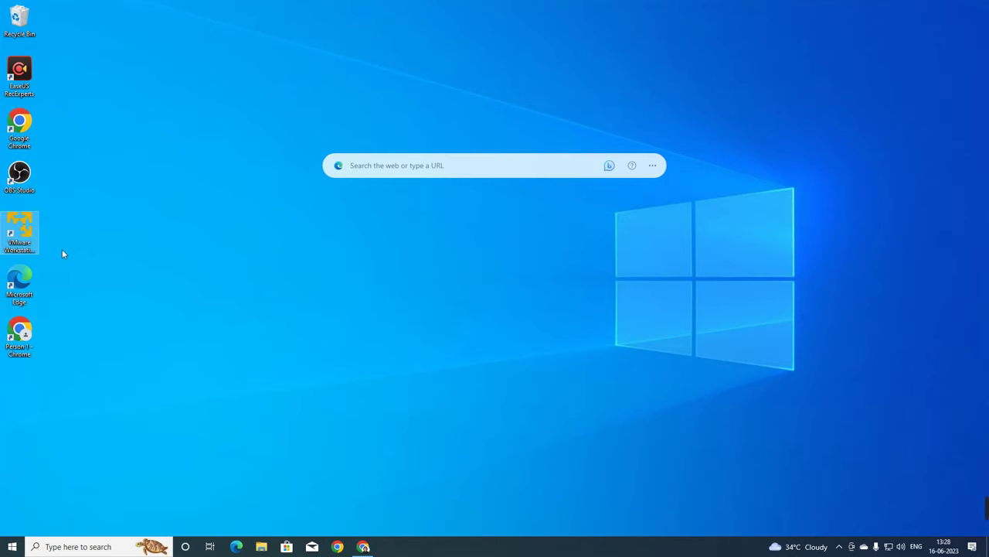
pyautogui.click(363, 547)
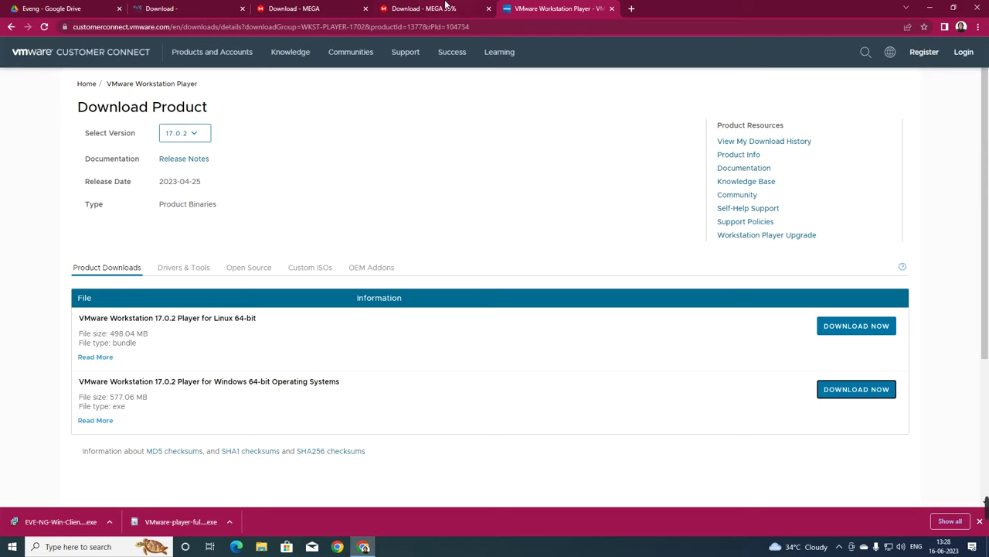
pyautogui.click(446, 6)
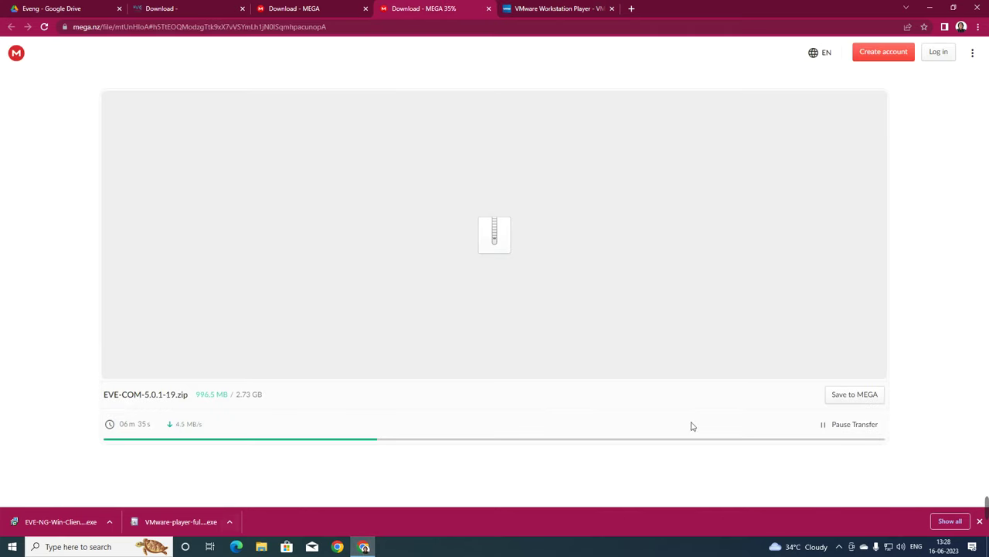
pyautogui.click(306, 5)
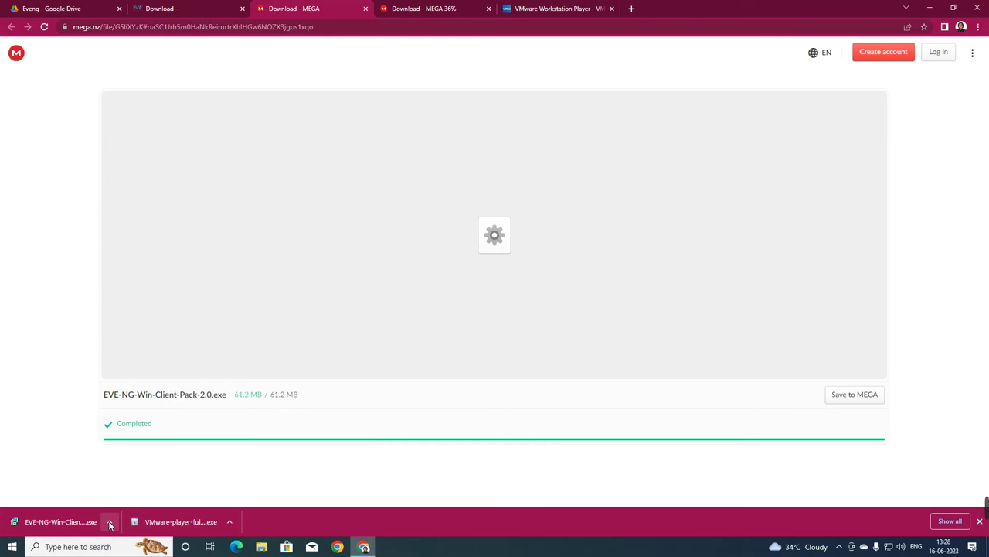
# - Run EVE-NG-Win-Client-Pack-2.0 as administrator from the Downloads folder
pyautogui.click(110, 523)
pyautogui.click(142, 487)
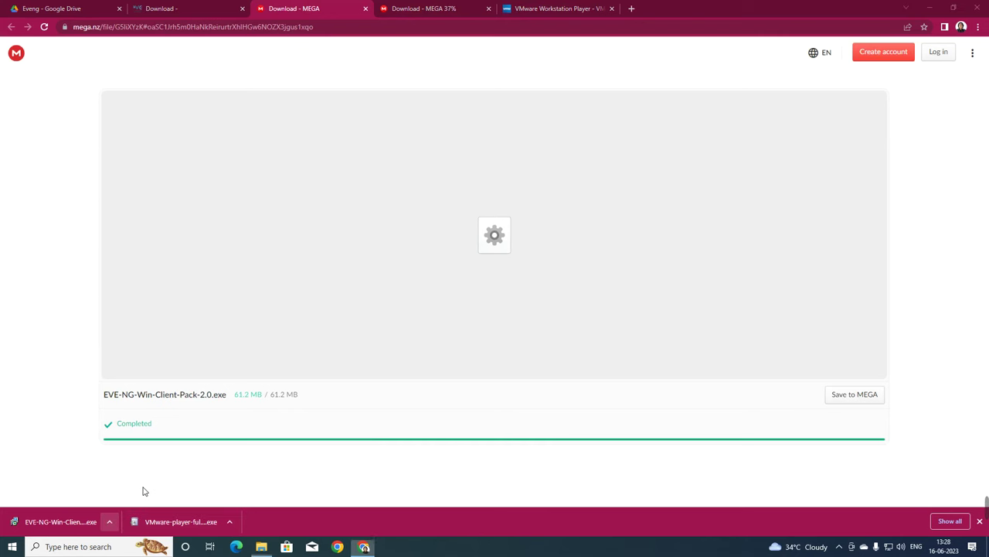
pyautogui.rightClick(405, 198)
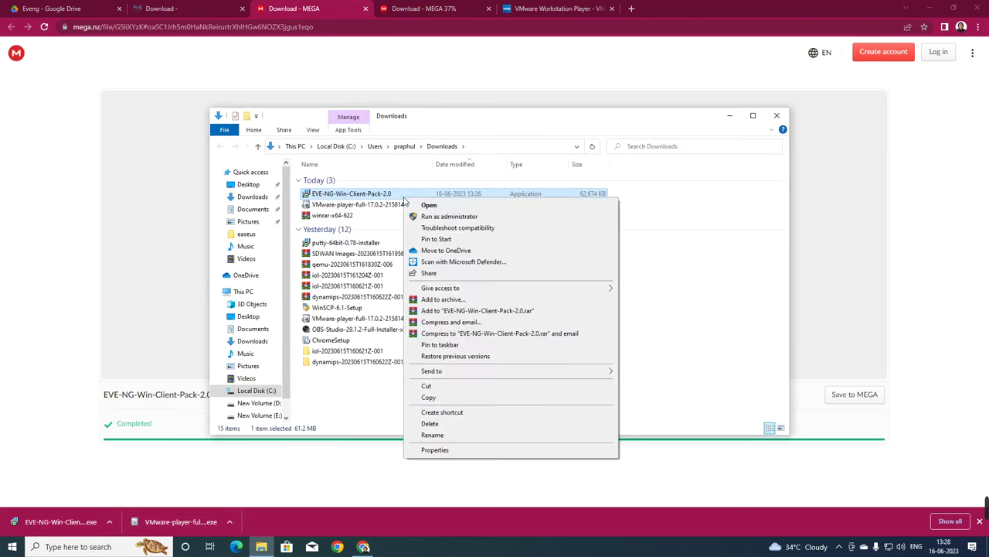
pyautogui.click(461, 217)
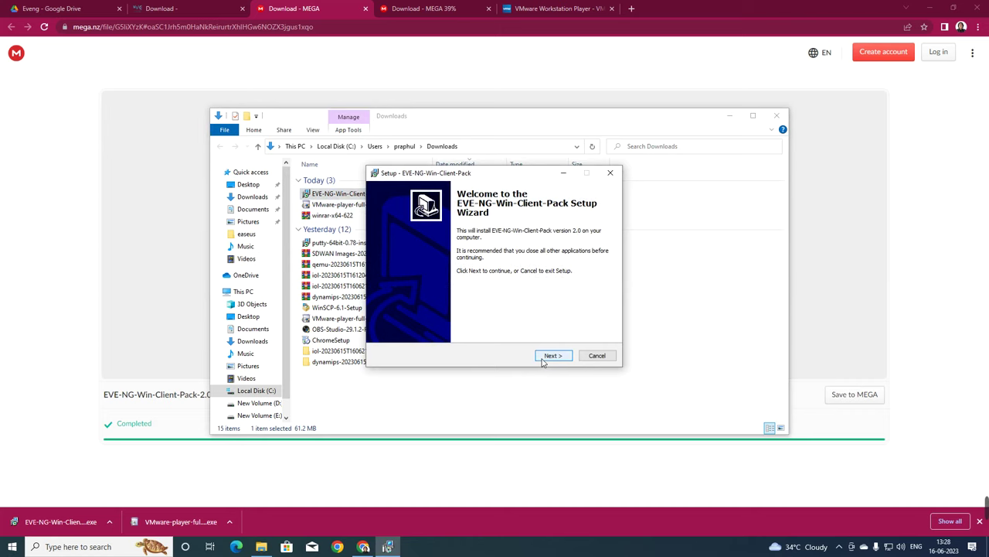
# - Proceed through the client pack wizard with Wireshark 3.0.6 and UltraVNC 1.2.3 selected to begin installation
pyautogui.click(551, 356)
pyautogui.click(545, 361)
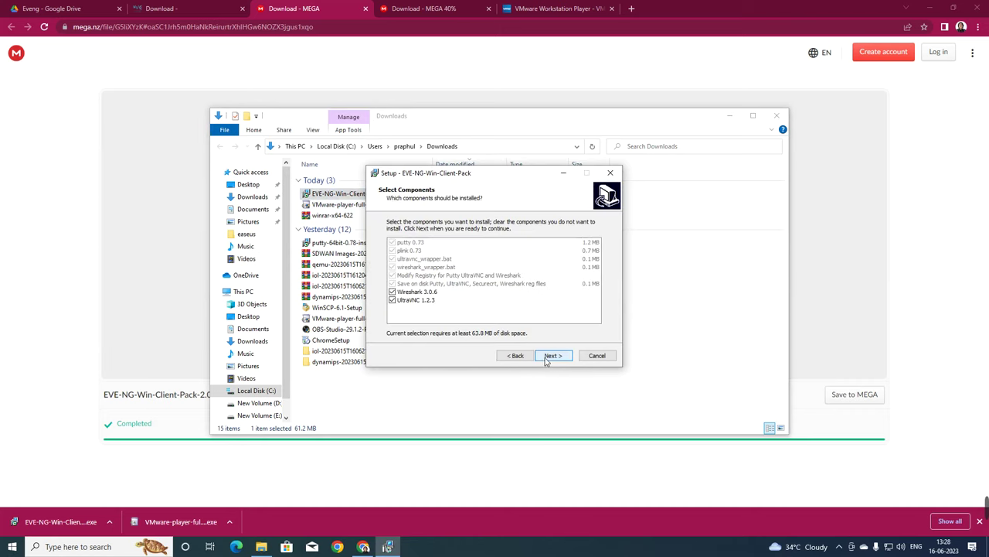
pyautogui.click(546, 359)
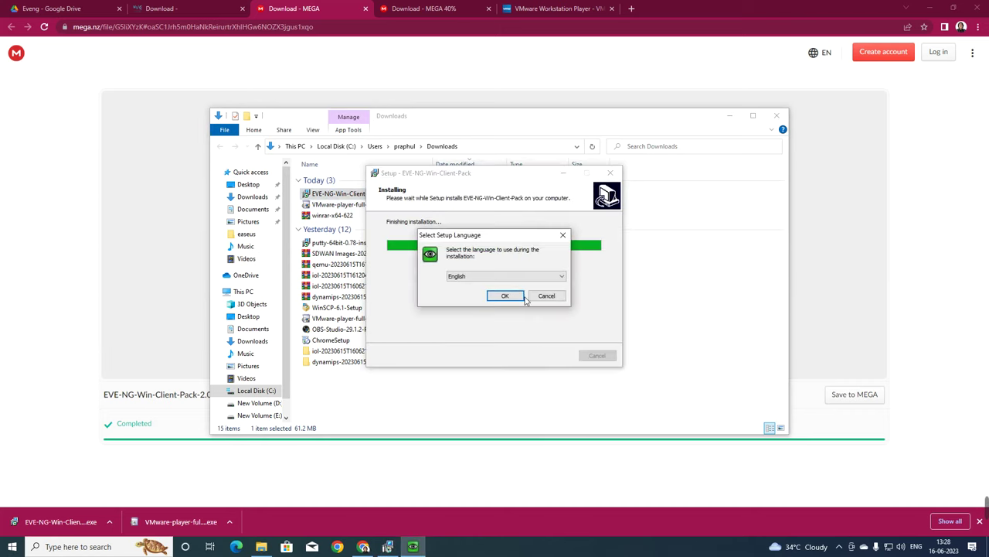
# - Install UltraVNC in English with the licence accepted, full components and default tasks, then finish
pyautogui.click(508, 300)
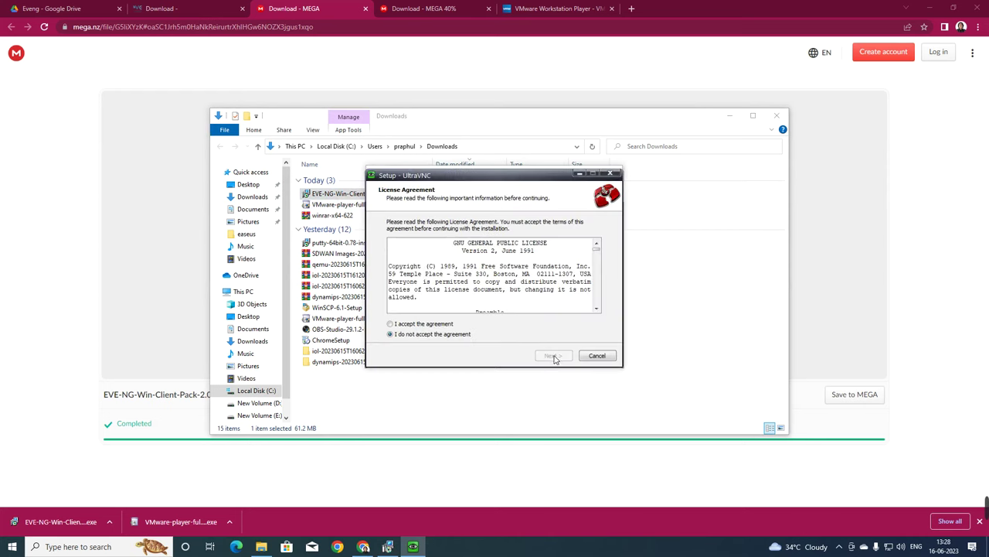
pyautogui.click(407, 324)
pyautogui.click(546, 357)
pyautogui.click(546, 357)
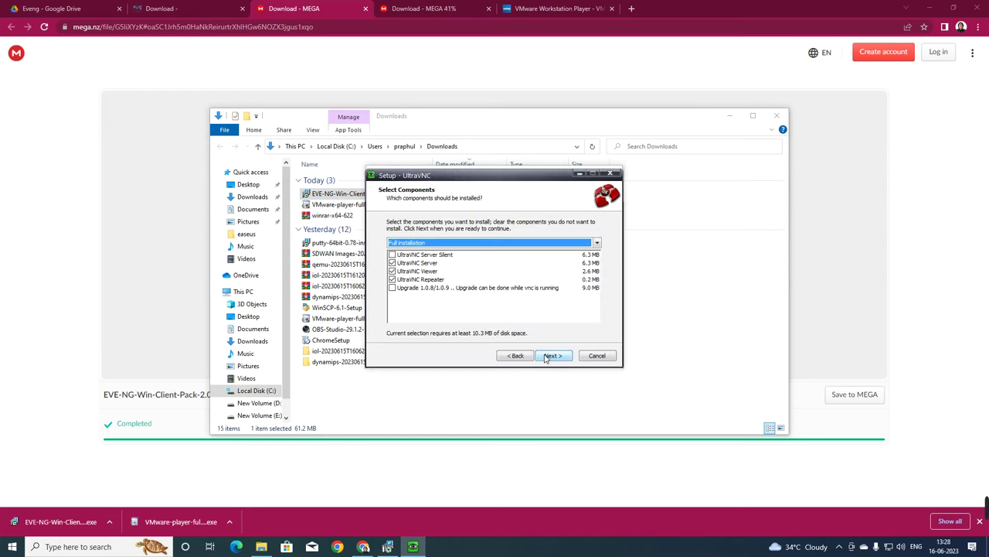
pyautogui.click(545, 357)
pyautogui.click(545, 357)
pyautogui.click(550, 355)
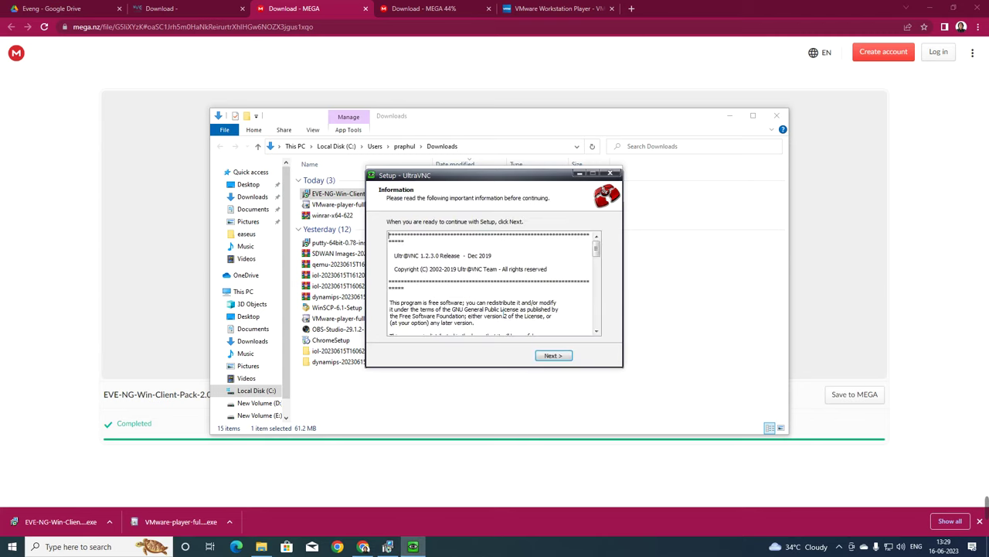
pyautogui.click(555, 357)
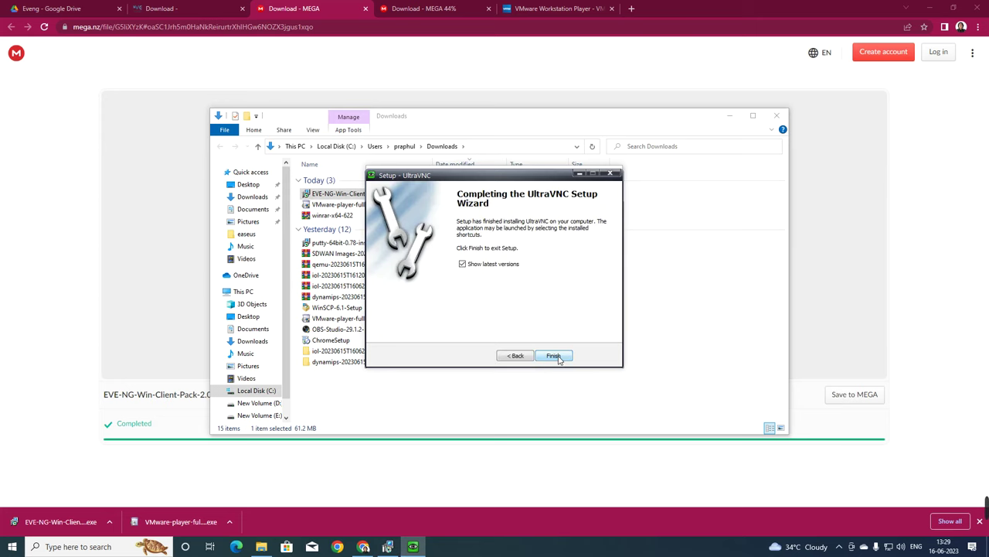
pyautogui.click(554, 357)
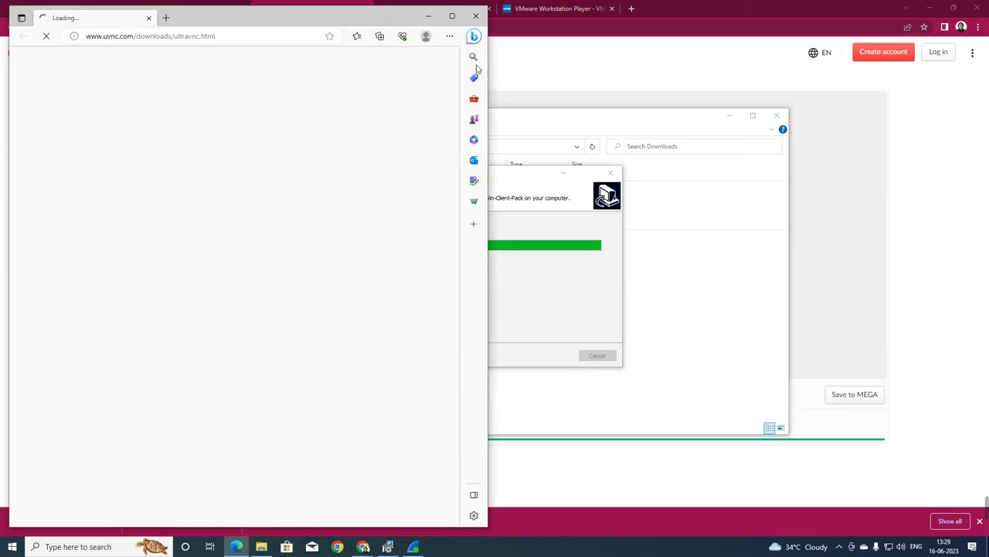
# - Close the Microsoft Edge window showing the uvnc.com downloads page
pyautogui.click(476, 15)
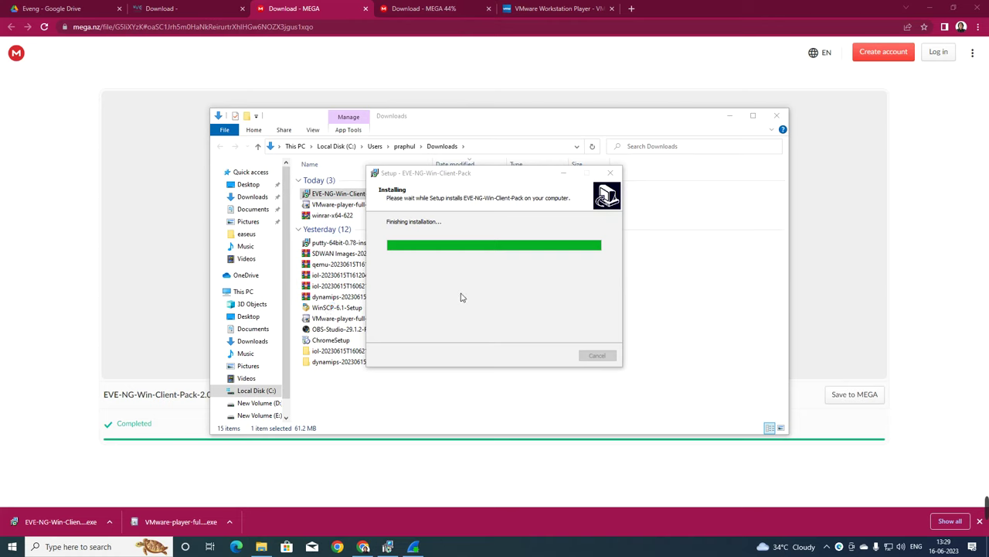
pyautogui.moveTo(414, 545)
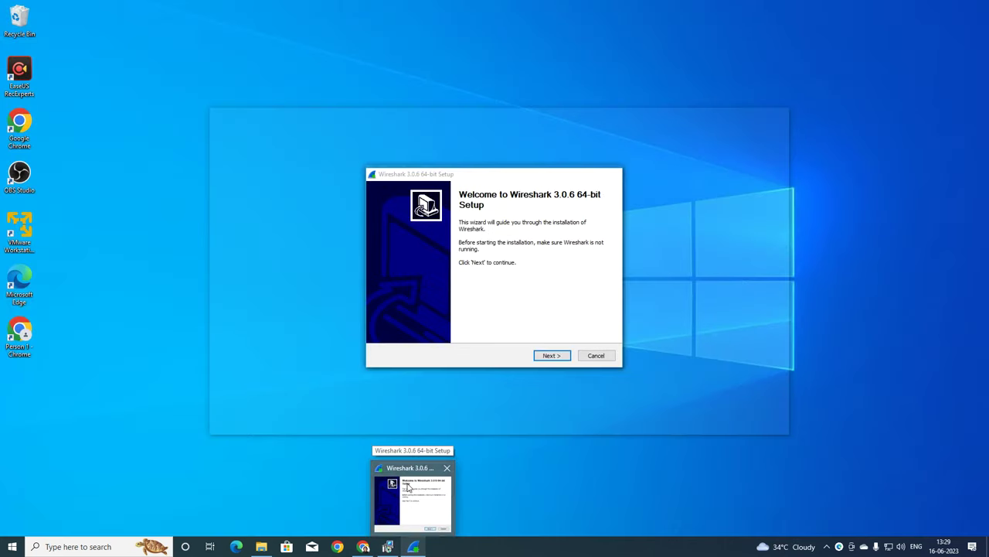
# - Accept the licence and default options in Wireshark 3.0.6 Setup and start the install
pyautogui.click(408, 487)
pyautogui.click(552, 356)
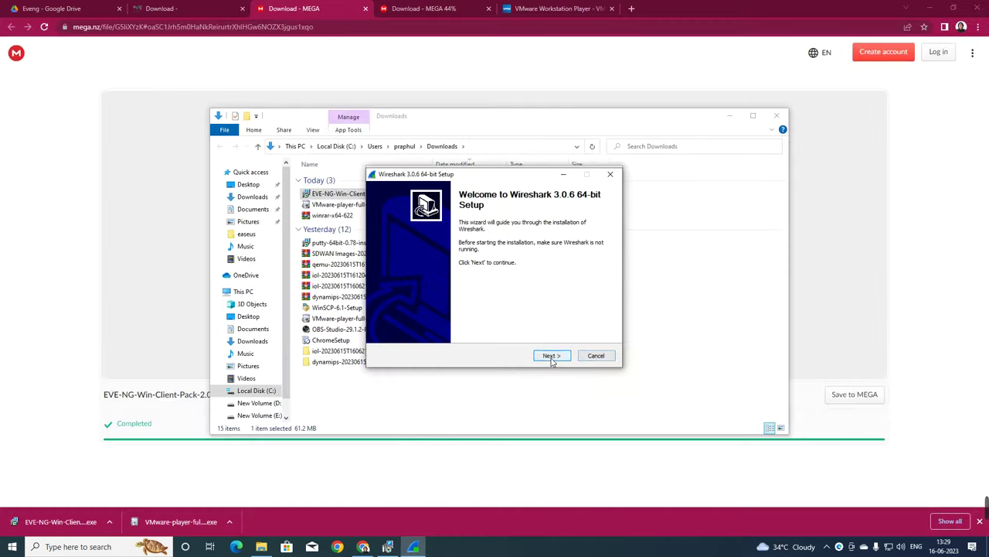
pyautogui.click(552, 355)
pyautogui.click(552, 355)
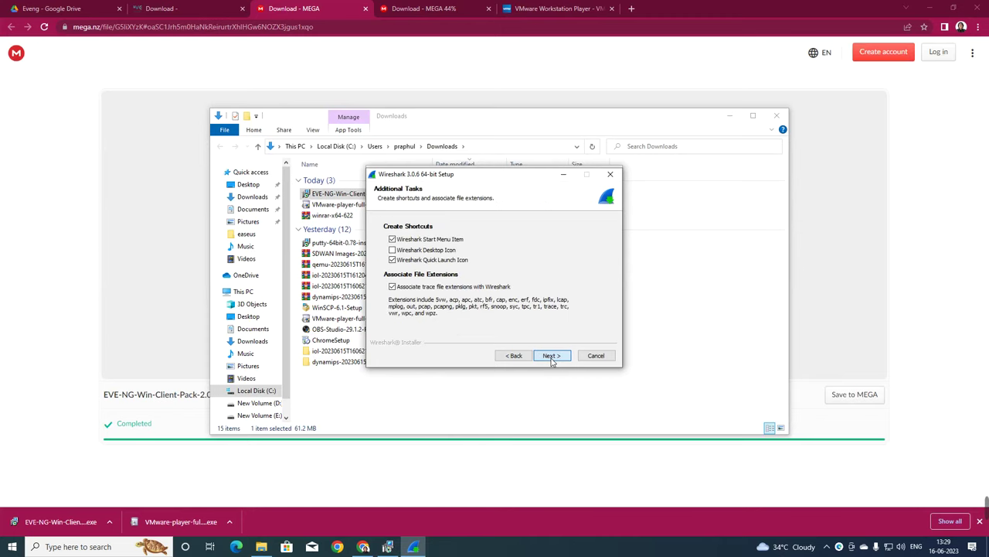
pyautogui.click(552, 356)
pyautogui.click(552, 355)
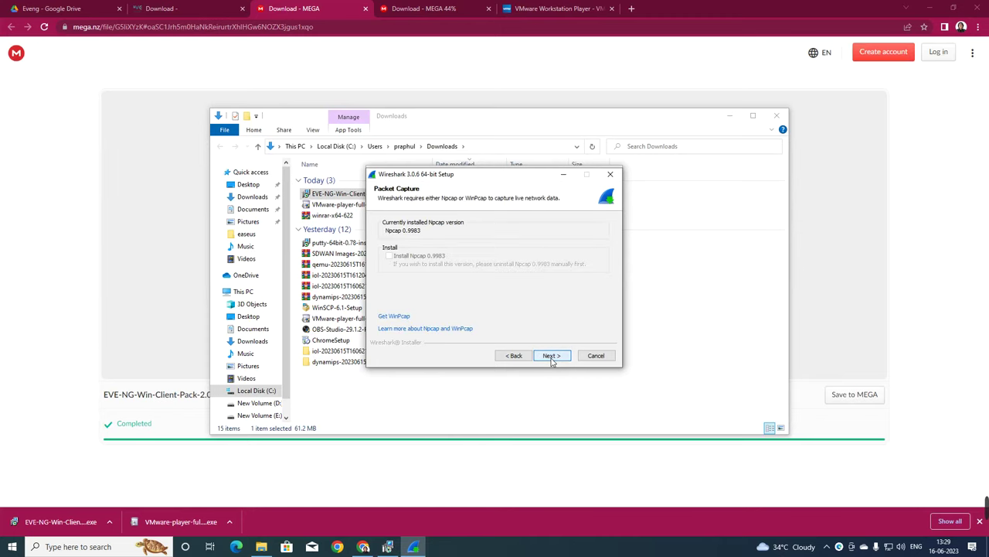
pyautogui.click(552, 356)
pyautogui.click(552, 355)
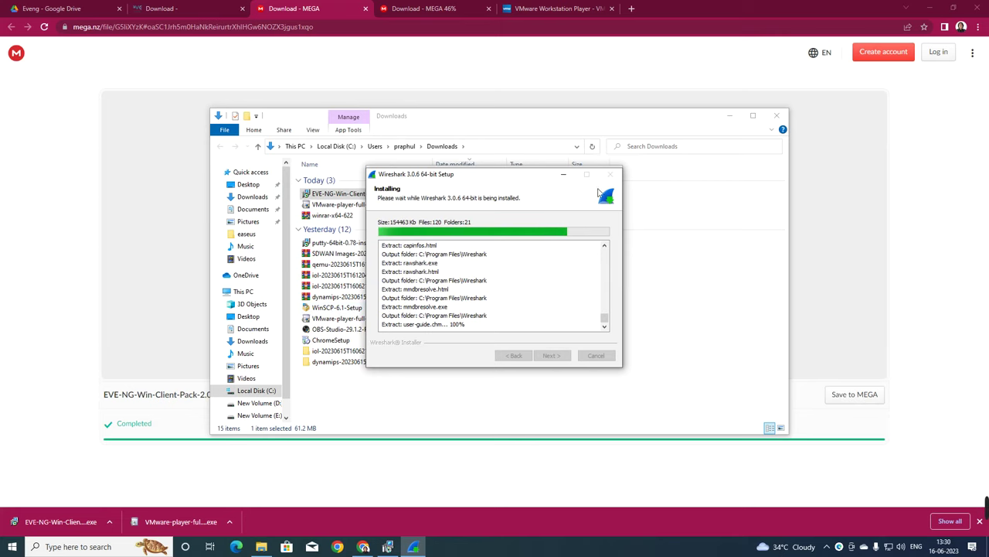
# - Finish and close the Wireshark installer and the completed EVE-NG client pack setup
pyautogui.click(563, 174)
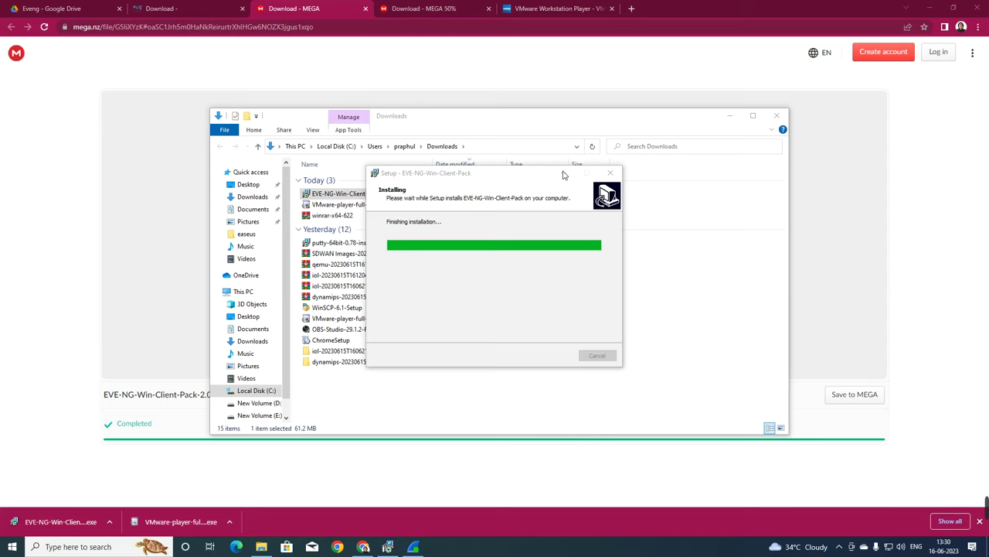
pyautogui.click(412, 547)
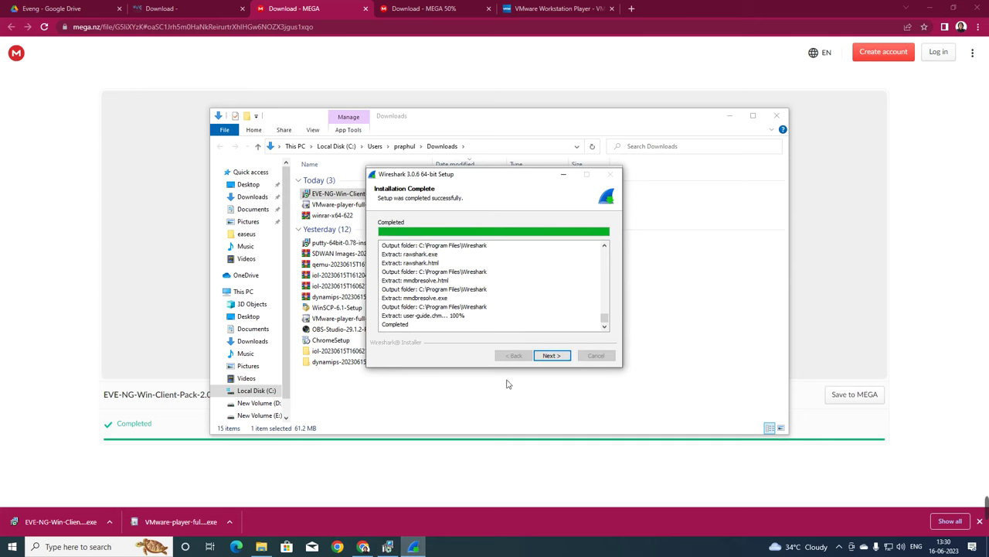
pyautogui.click(551, 356)
pyautogui.click(550, 357)
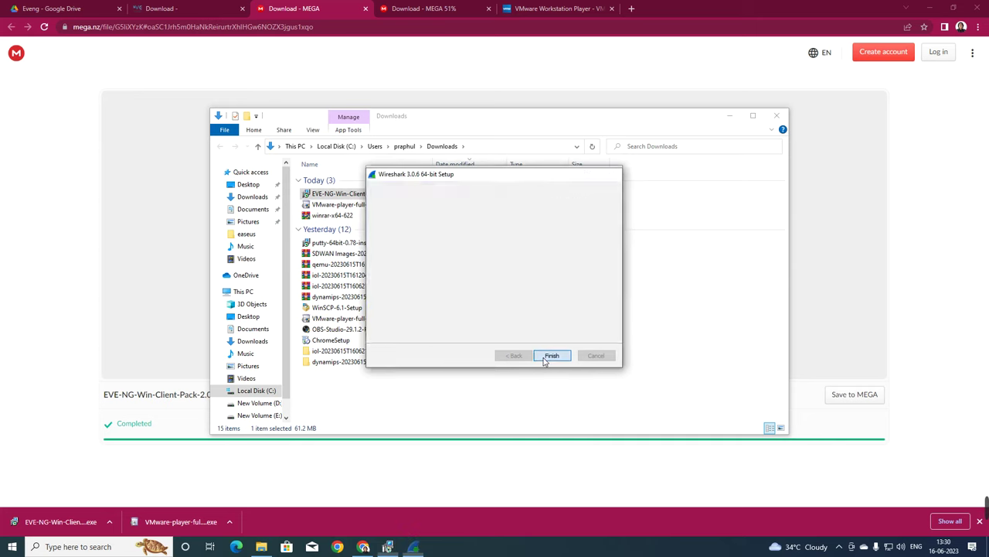
pyautogui.click(547, 358)
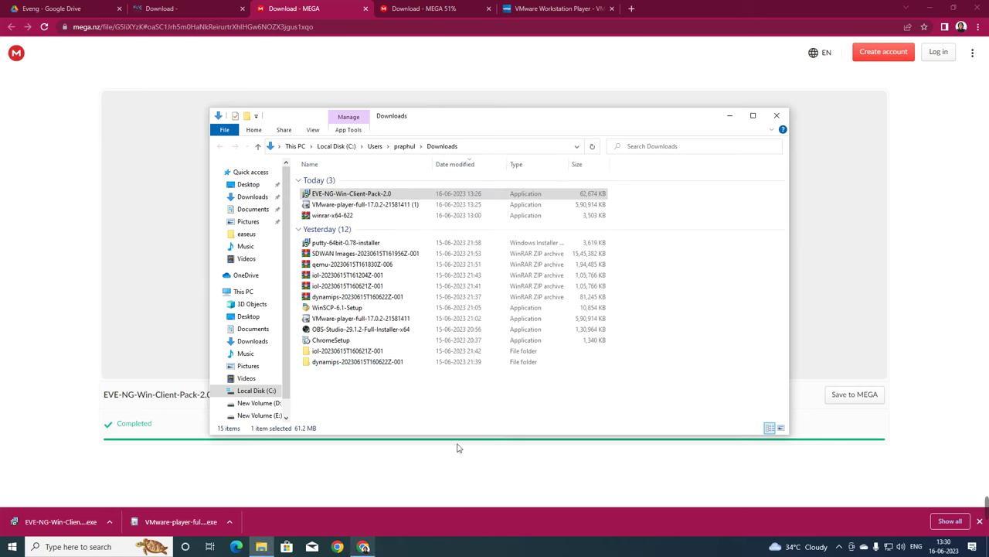
# - Return to Chrome's MEGA tab showing the EVE-COM-5.0.1-19.zip download in progress
pyautogui.click(729, 115)
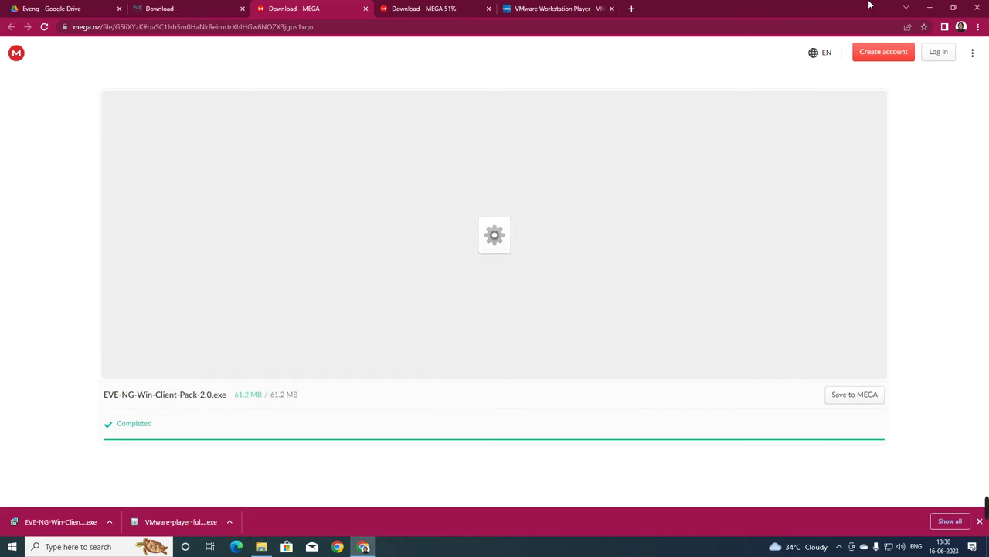
pyautogui.click(930, 7)
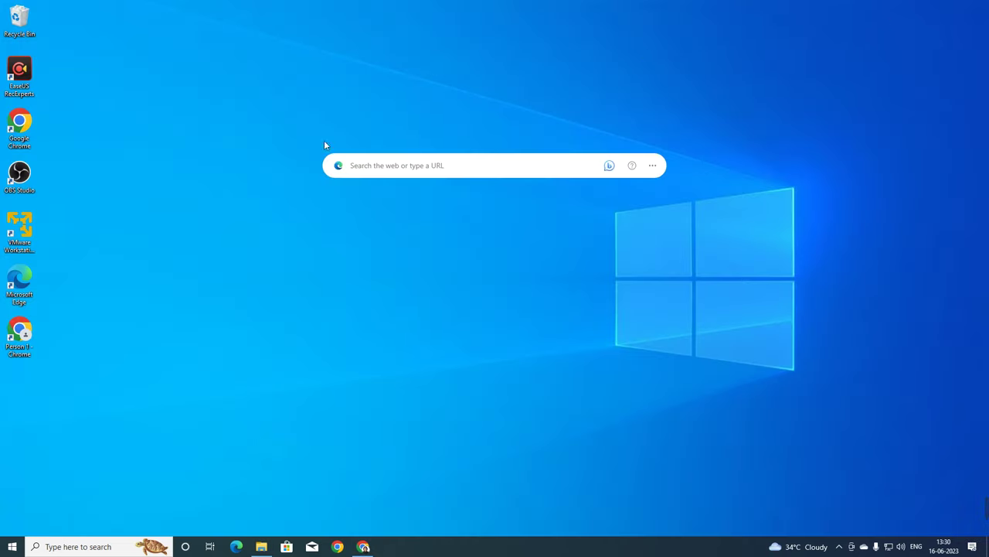
pyautogui.click(365, 547)
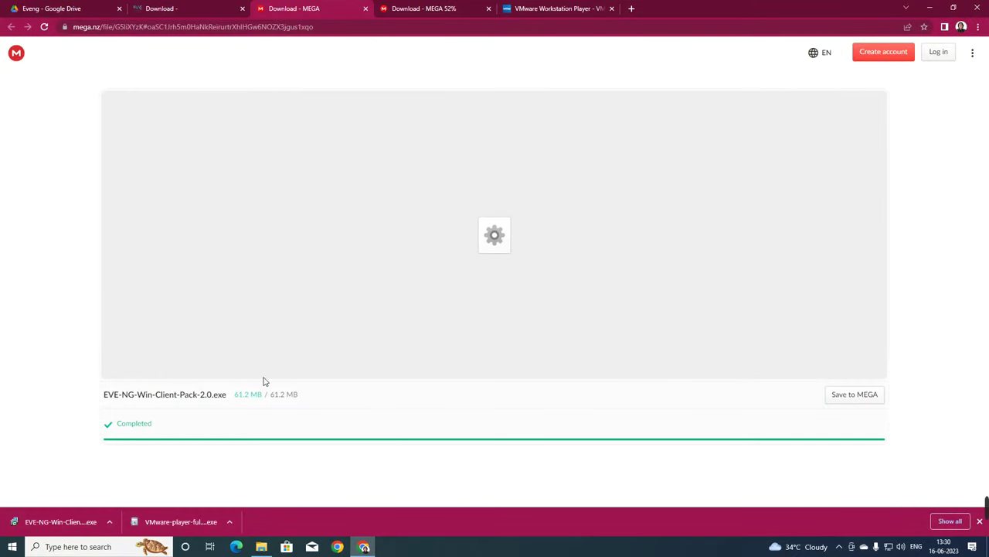
pyautogui.click(418, 7)
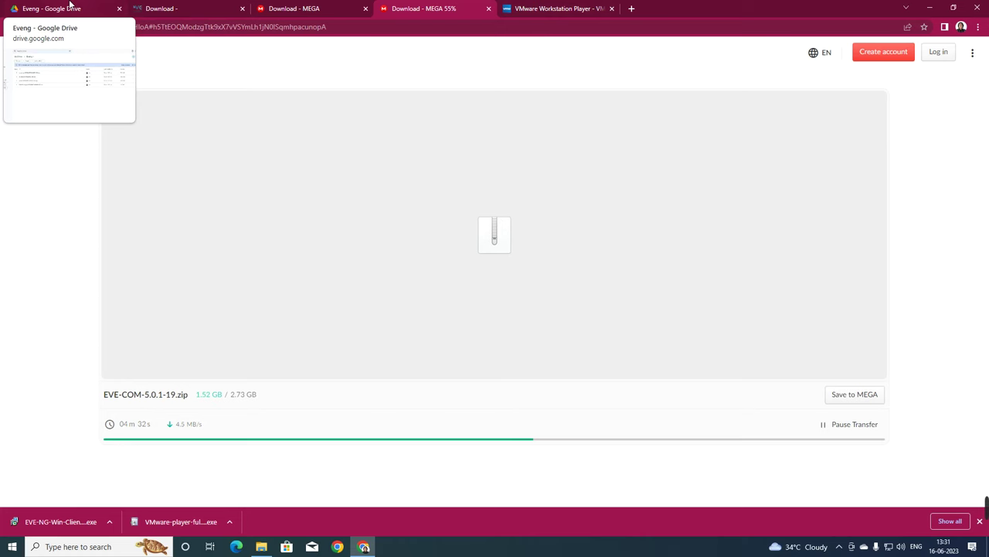
# - Preview the contents of dynamips-20230615T160622Z-001.zip in the Eveng Drive folder
pyautogui.click(69, 8)
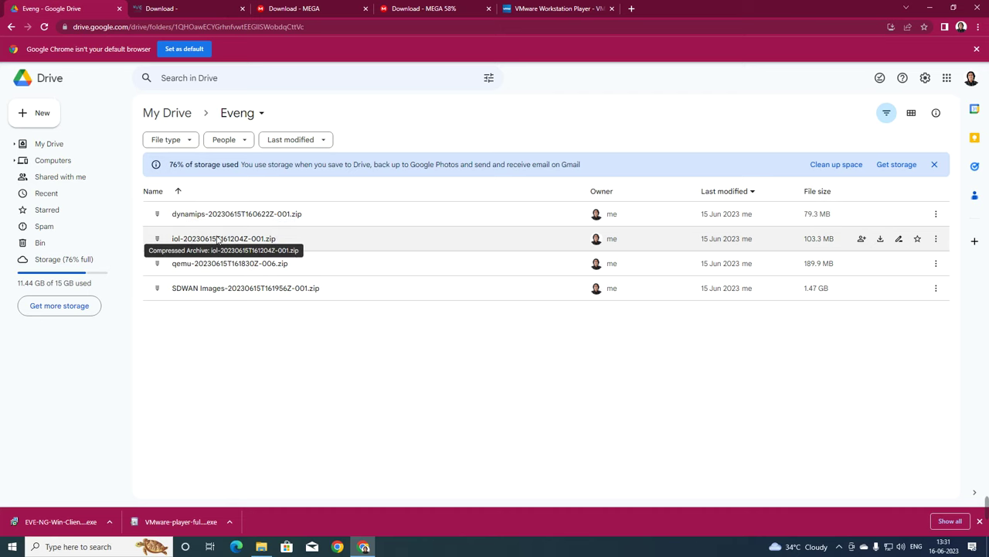
pyautogui.doubleClick(230, 218)
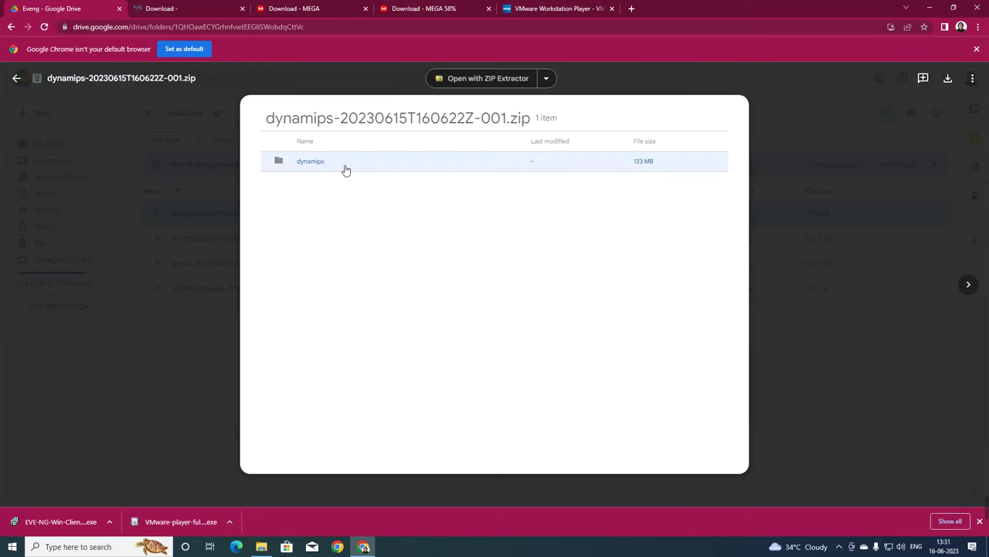
pyautogui.click(341, 168)
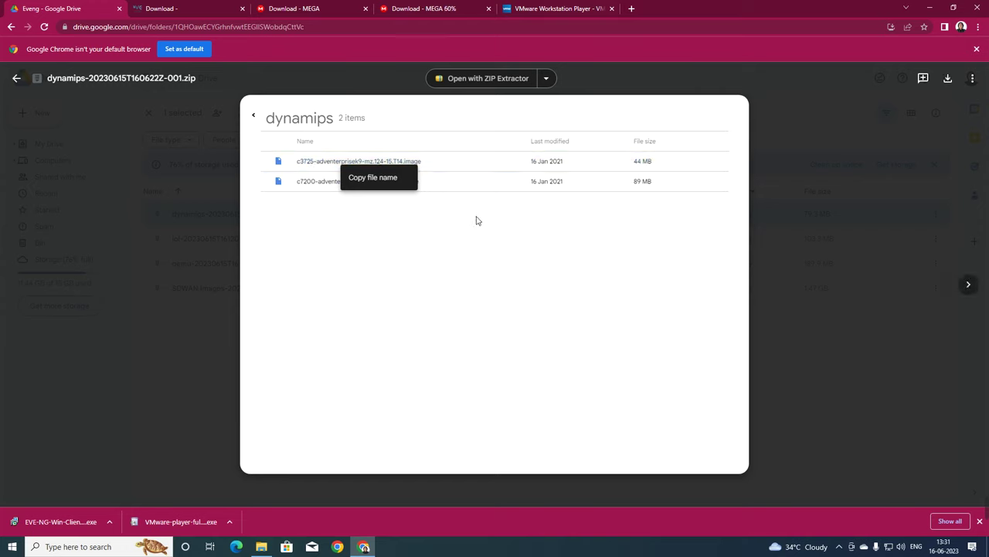
pyautogui.click(506, 182)
pyautogui.click(189, 392)
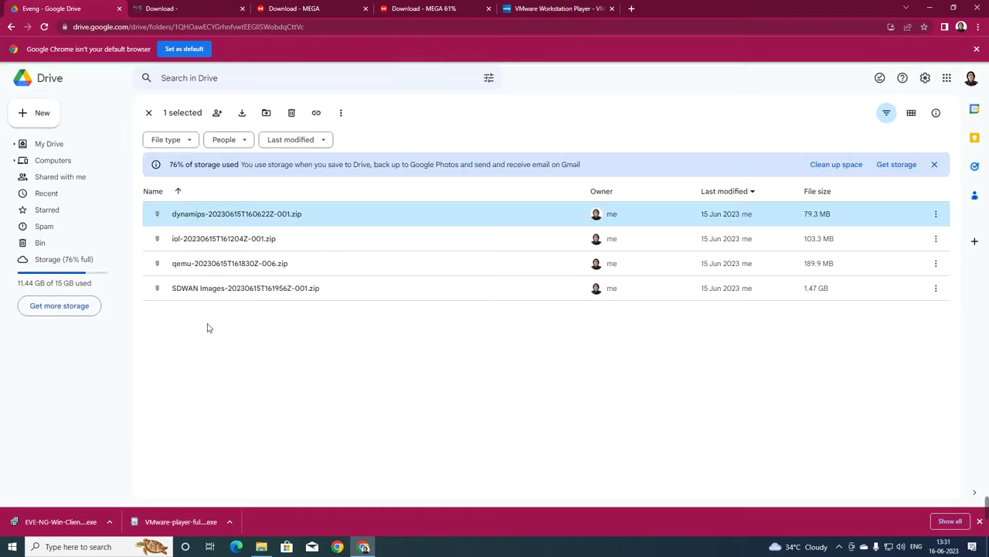
# - Download the dynamips zip, bypassing the virus-scan warning
pyautogui.rightClick(254, 213)
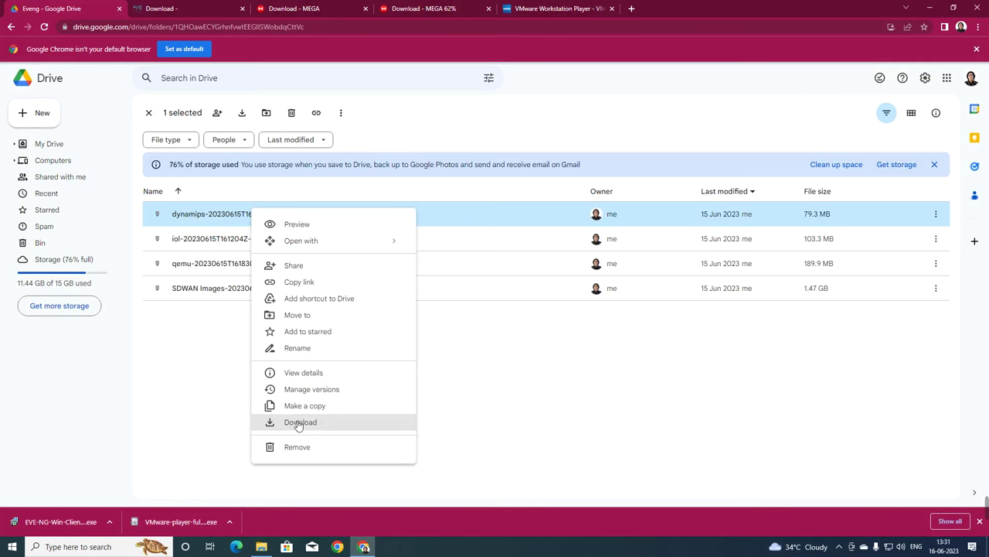
pyautogui.click(294, 423)
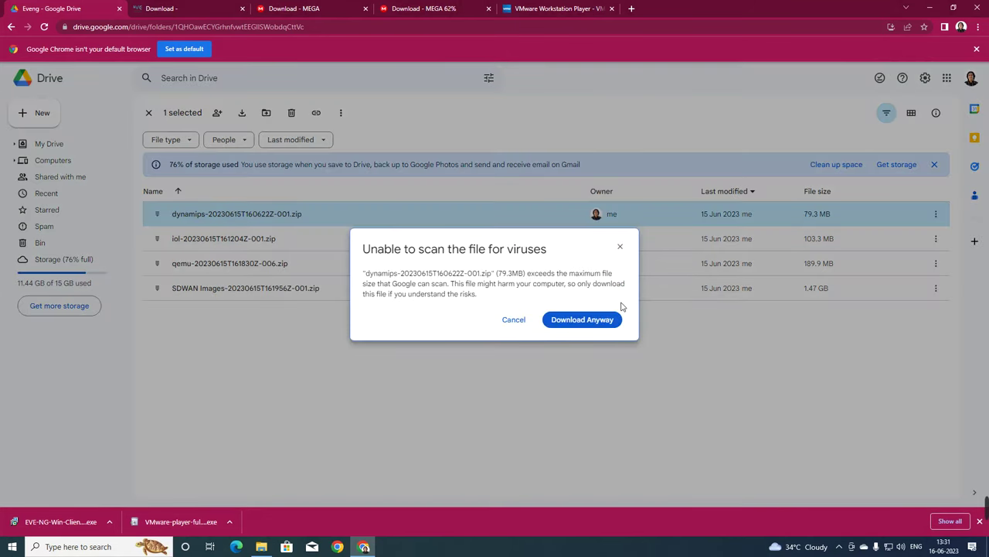
pyautogui.click(595, 320)
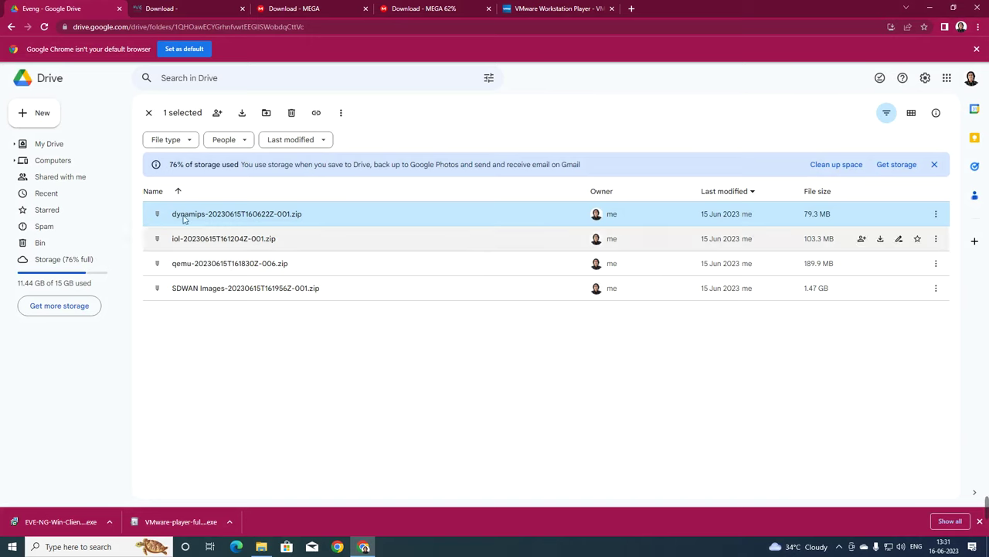
# - Download iol-20230615T161204Z-001.zip (103.3 MB) from its preview, bypassing the virus-scan warning
pyautogui.click(199, 241)
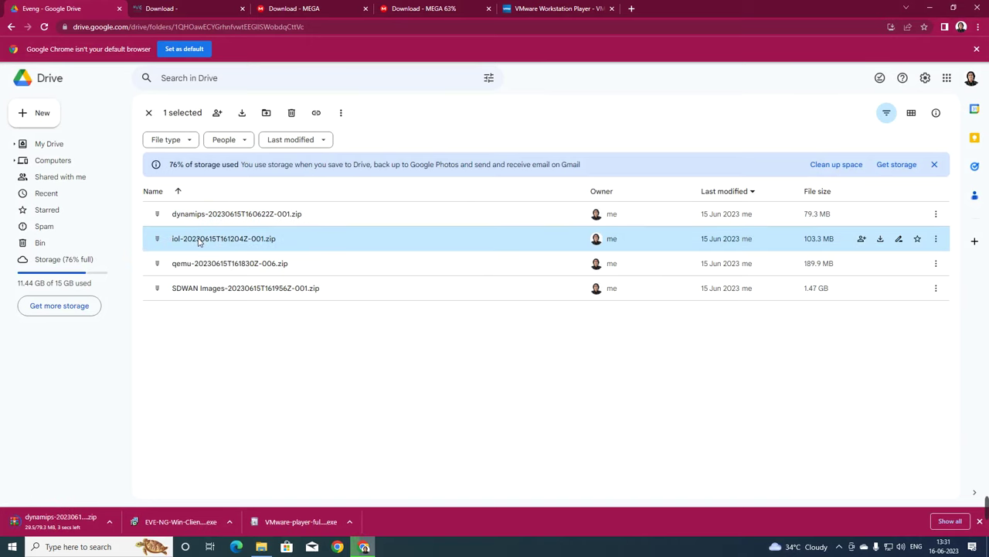
pyautogui.doubleClick(198, 241)
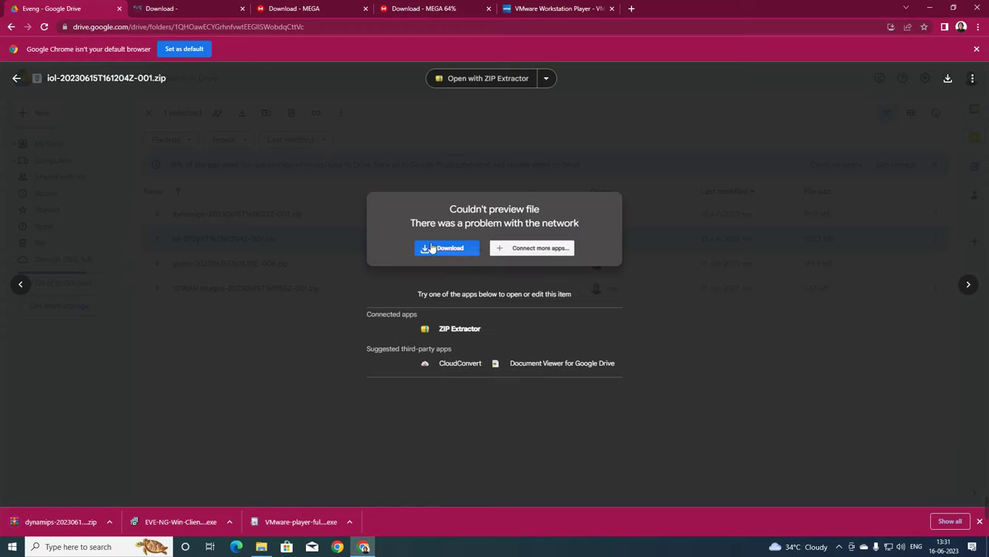
pyautogui.click(432, 248)
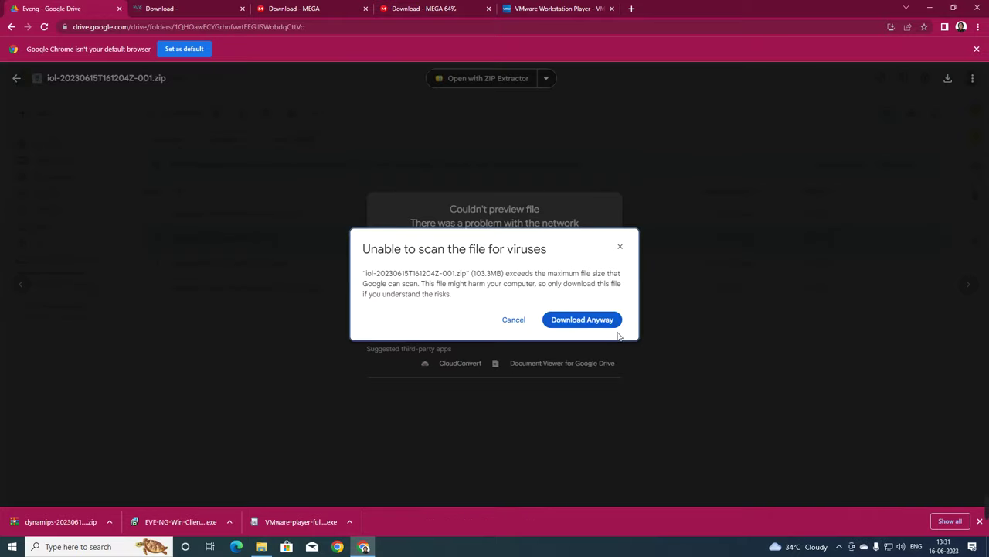
pyautogui.click(608, 319)
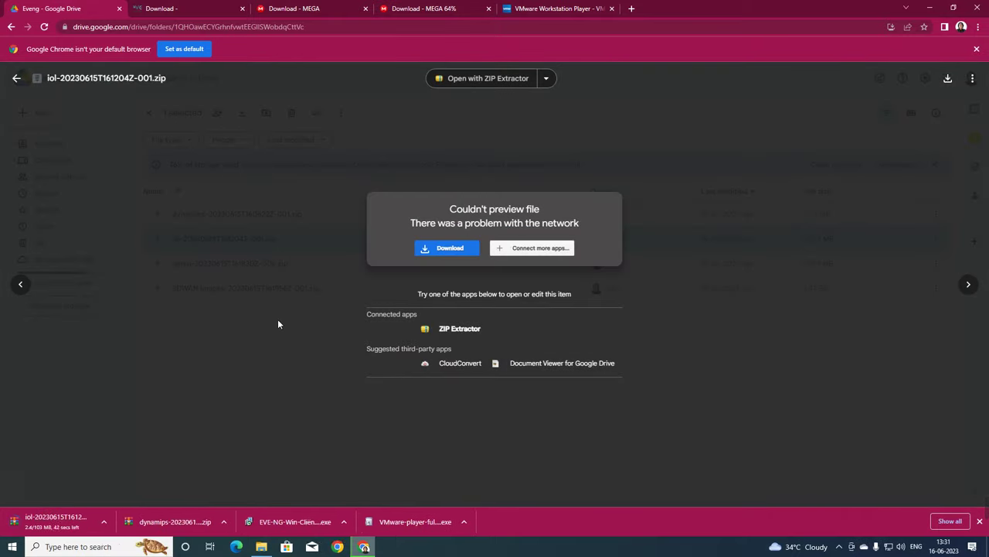
pyautogui.click(342, 377)
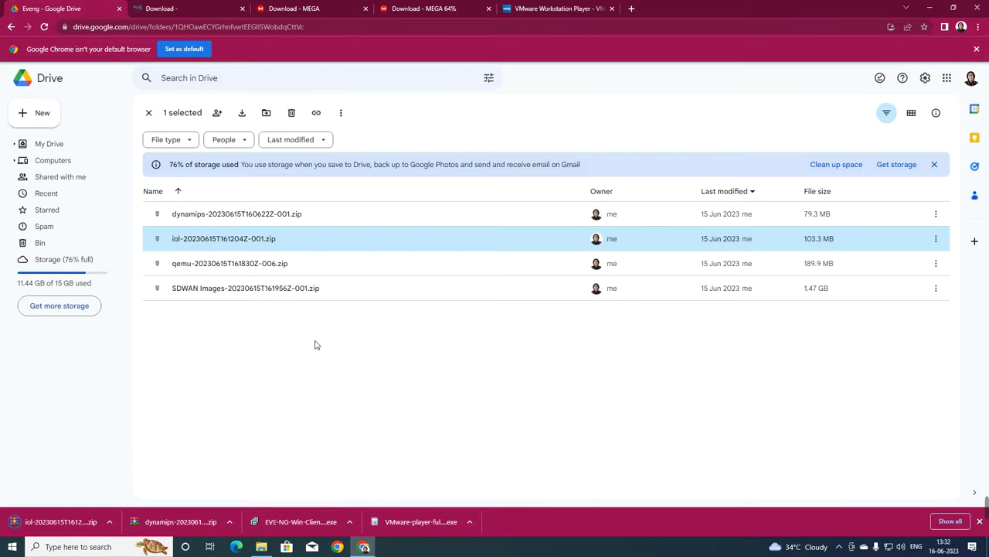
pyautogui.click(230, 521)
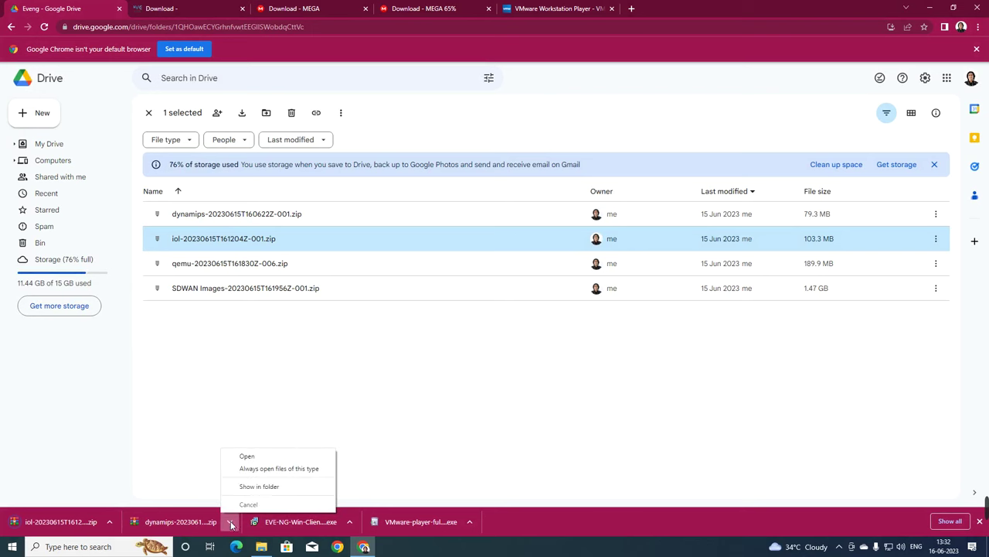
# - Copy the downloaded dynamips zip from the Downloads folder
pyautogui.click(259, 486)
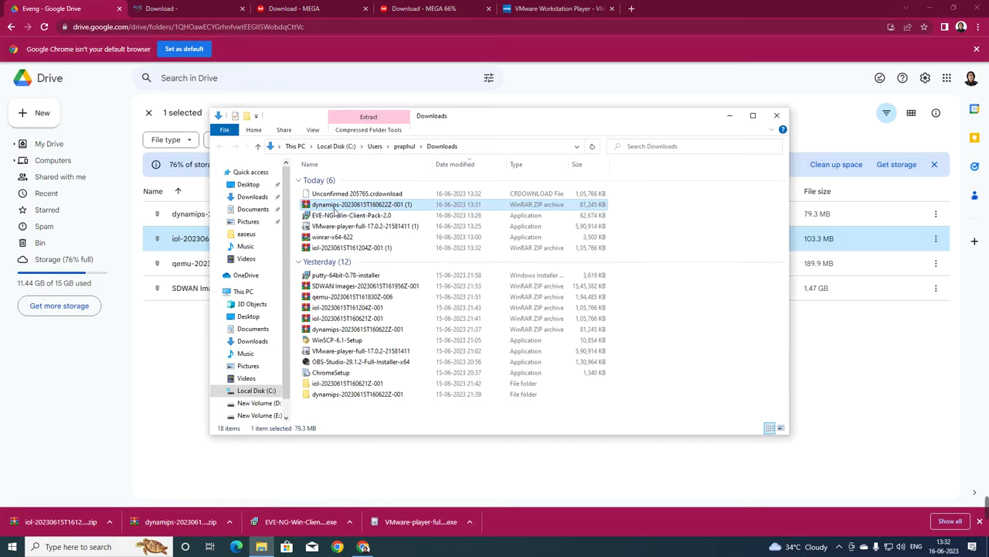
pyautogui.rightClick(328, 209)
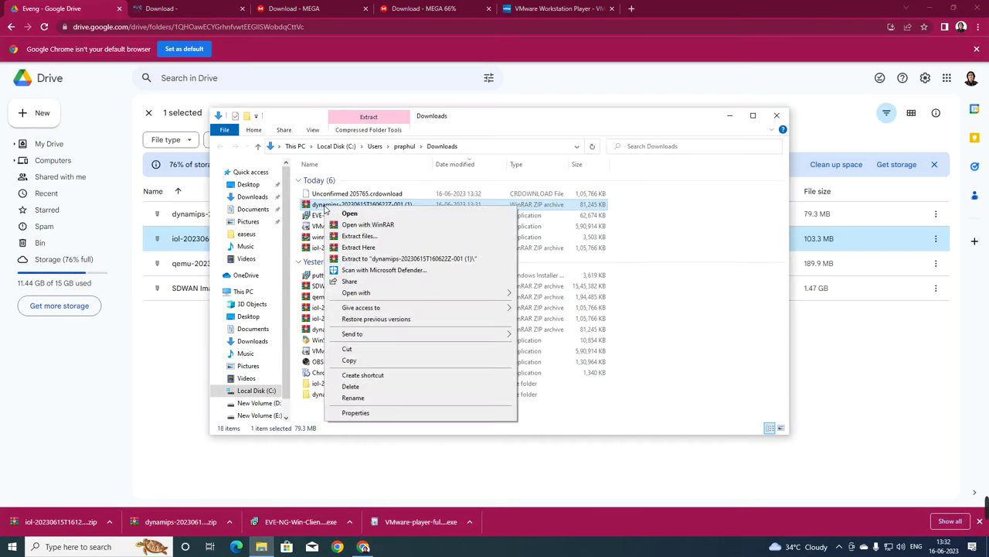
pyautogui.click(354, 356)
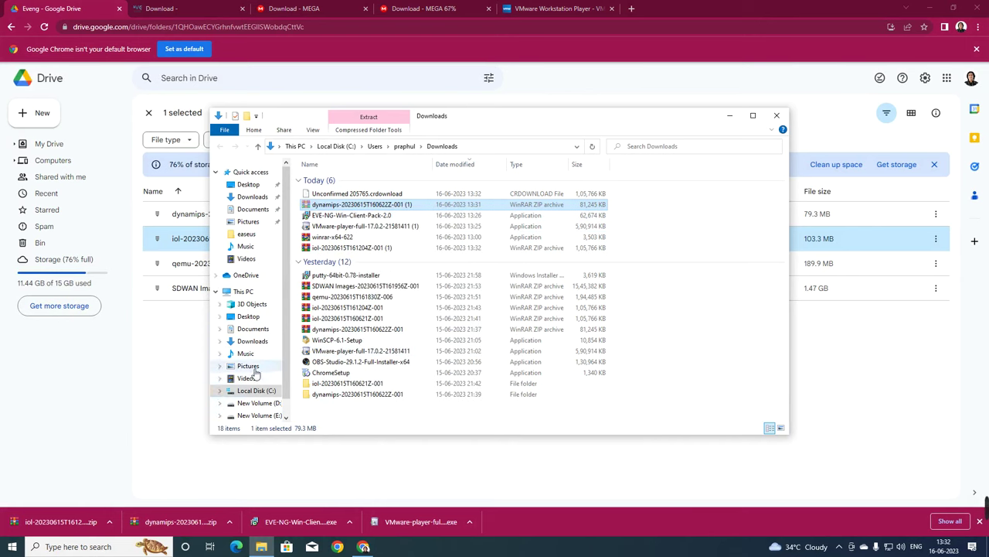
# - Open the New Volume (E:) drive from This PC
pyautogui.click(246, 292)
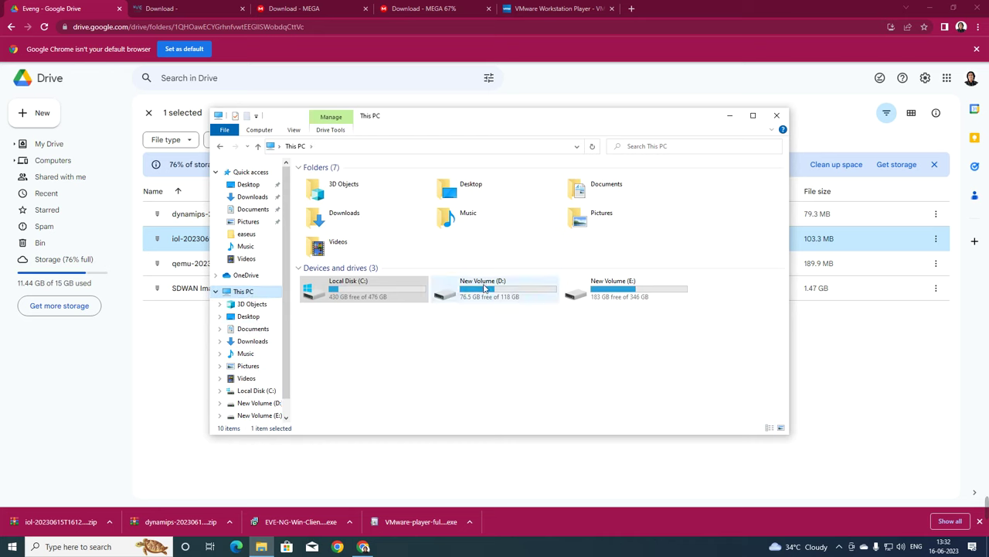
pyautogui.doubleClick(483, 290)
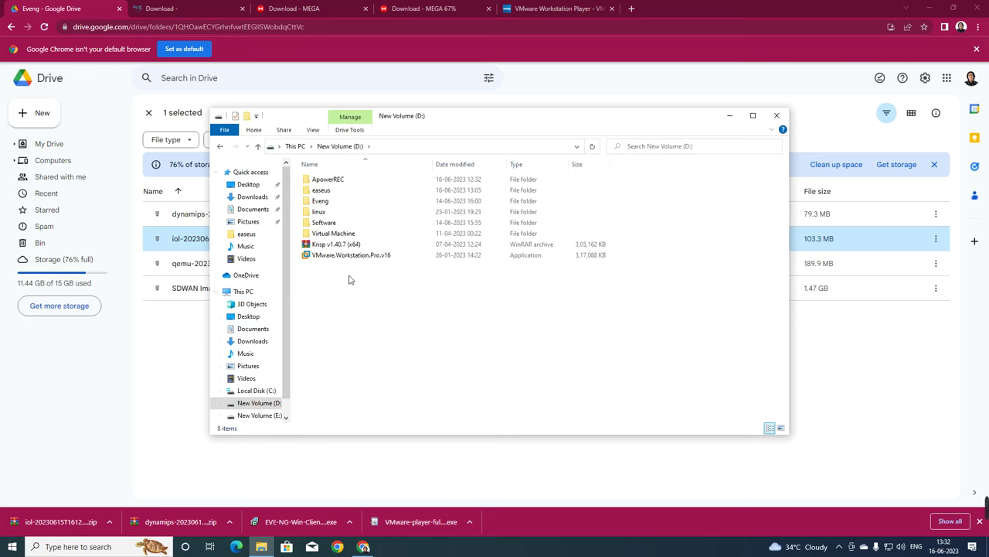
pyautogui.click(219, 147)
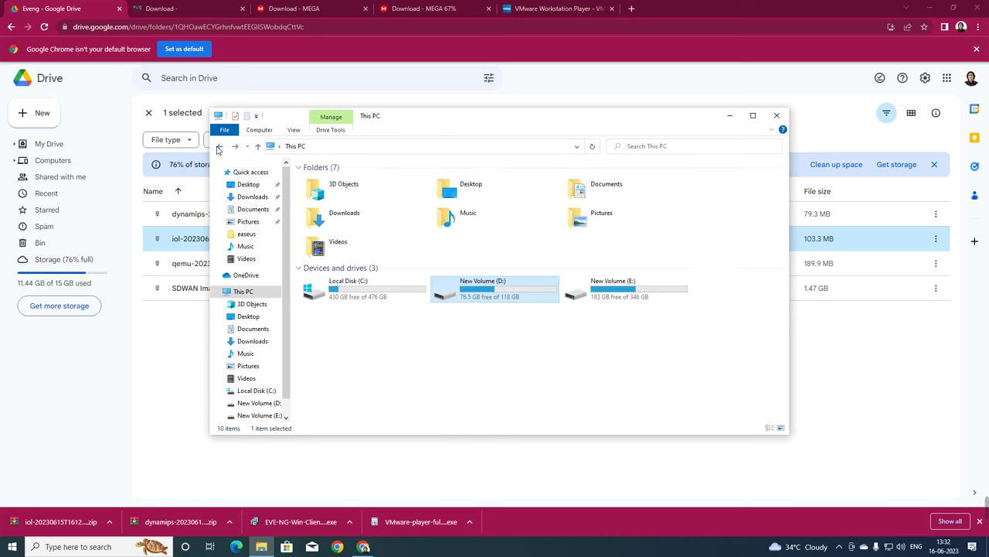
pyautogui.doubleClick(641, 297)
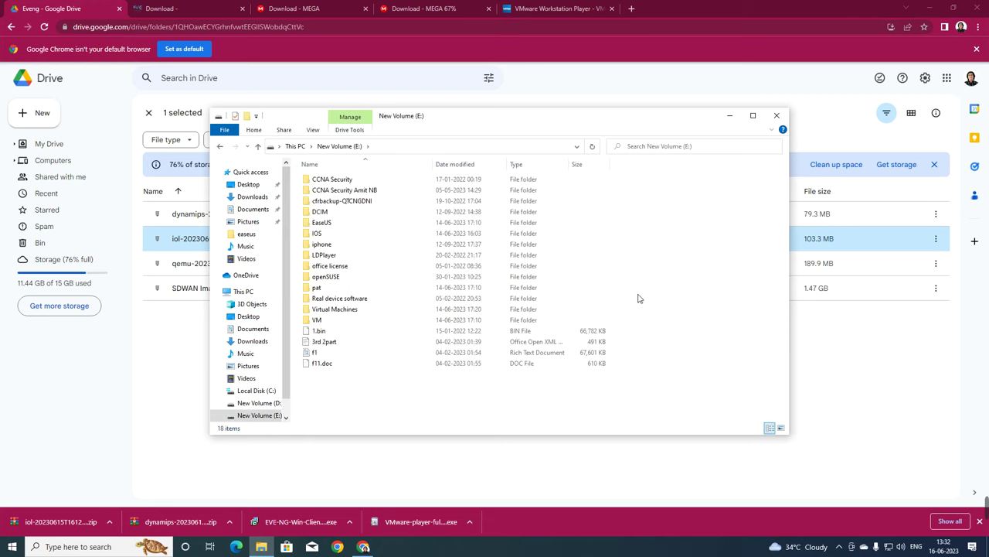
# - Create a new folder named Eveng on the E: drive
pyautogui.rightClick(355, 395)
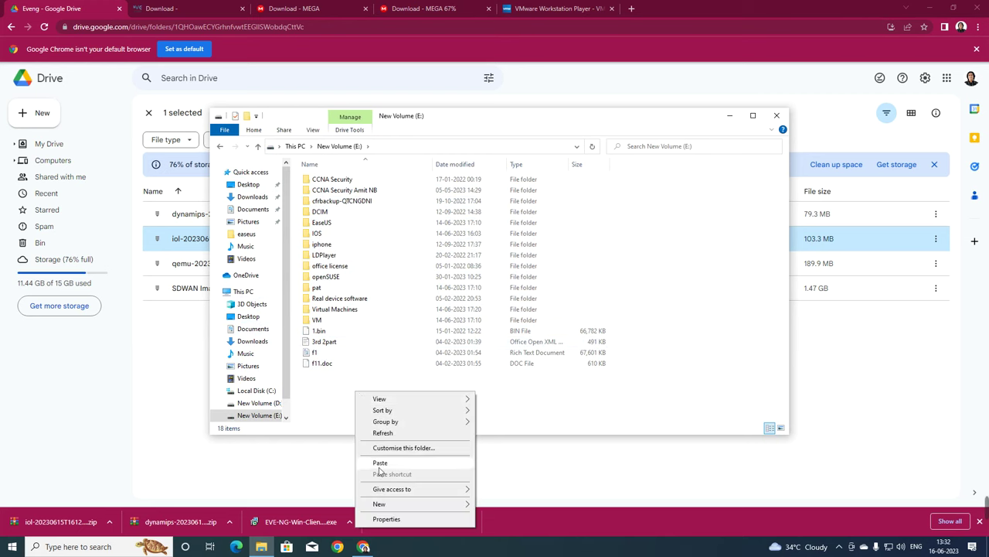
pyautogui.moveTo(382, 504)
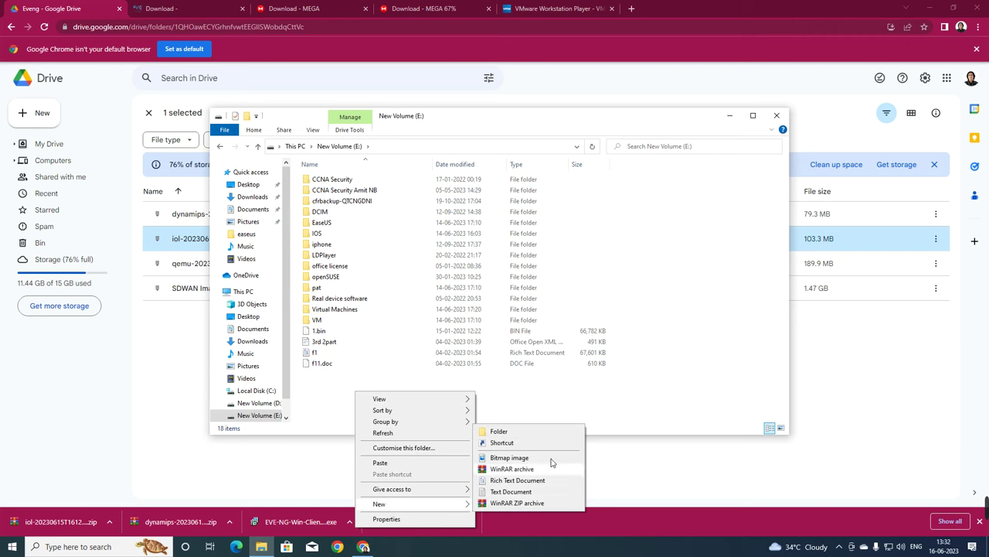
pyautogui.click(501, 431)
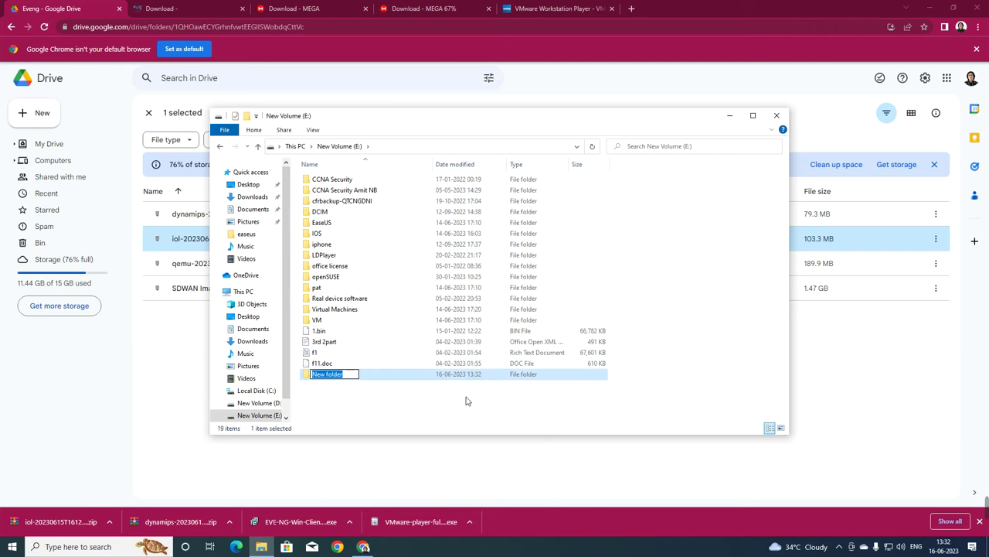
pyautogui.write('eV')
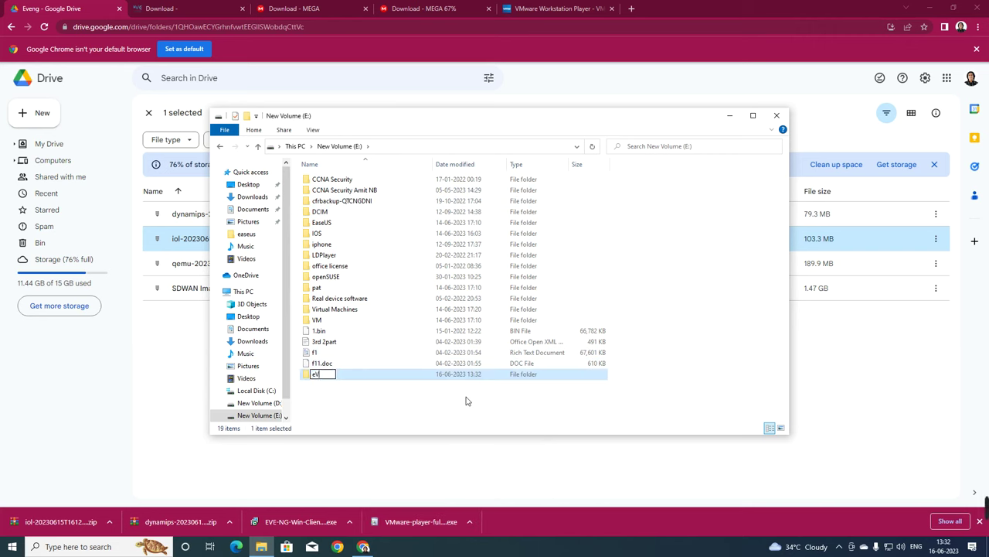
pyautogui.write('ENG')
pyautogui.press('BackSpace')
pyautogui.press('BackSpace')
pyautogui.press('BackSpace')
pyautogui.press('BackSpace')
pyautogui.press('BackSpace')
pyautogui.write('Eveng')
pyautogui.press('Return')
# - Paste the dynamips zip into the Eveng folder
pyautogui.doubleClick(428, 380)
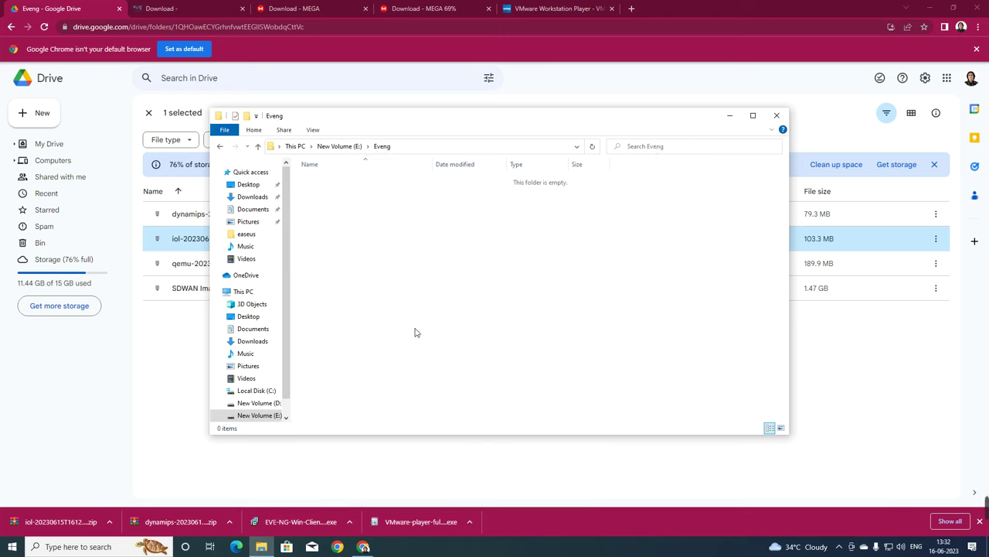
pyautogui.rightClick(408, 261)
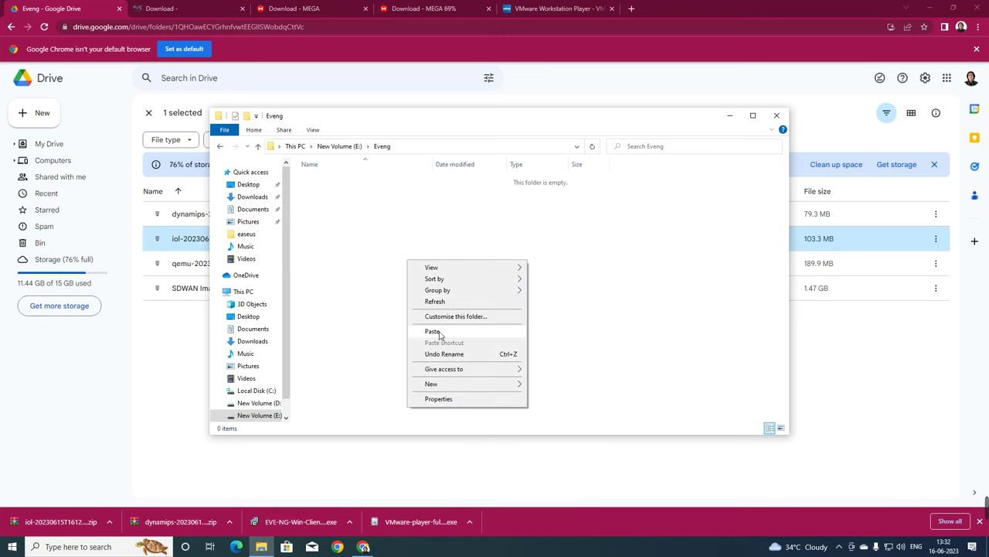
pyautogui.click(439, 334)
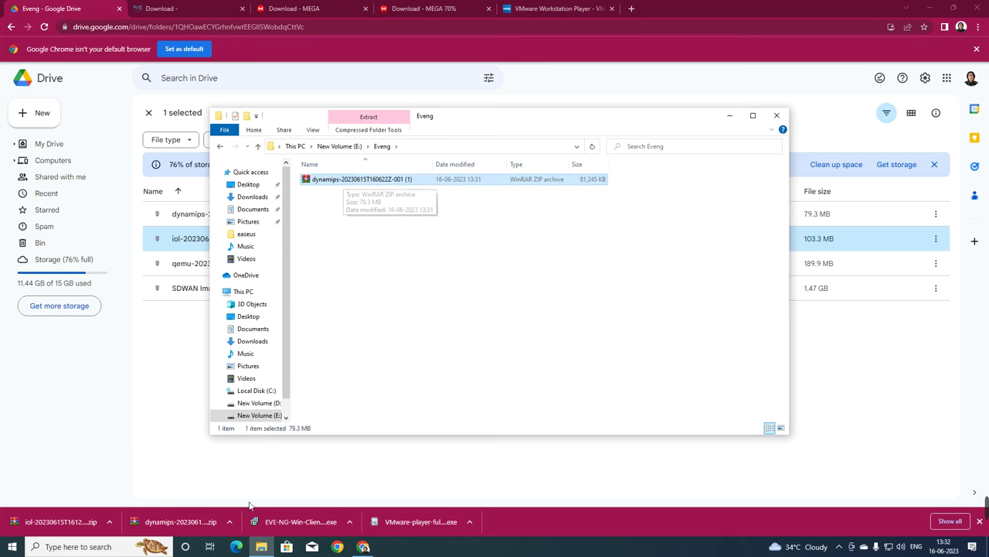
# - Cut the downloaded iol zip from its Downloads folder
pyautogui.click(109, 521)
pyautogui.click(137, 483)
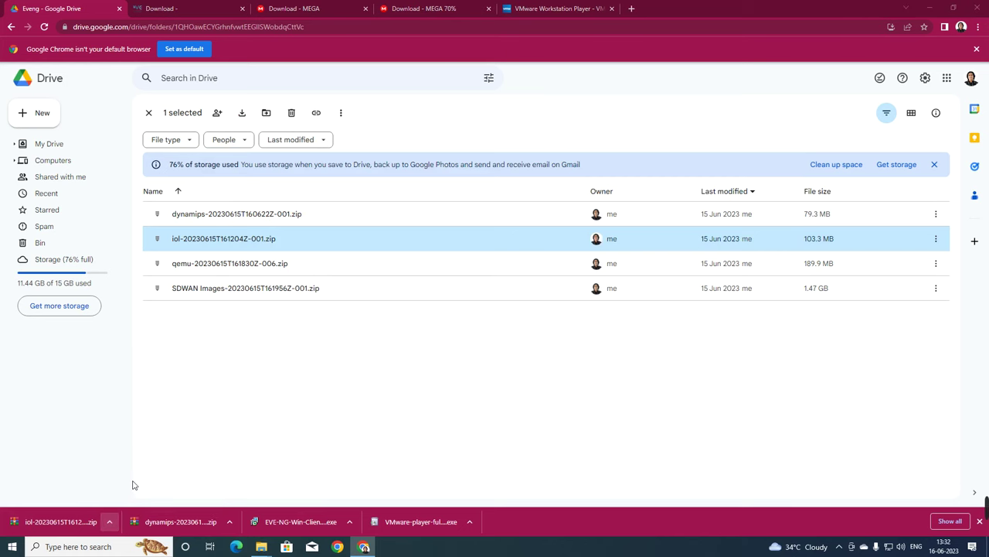
pyautogui.rightClick(365, 205)
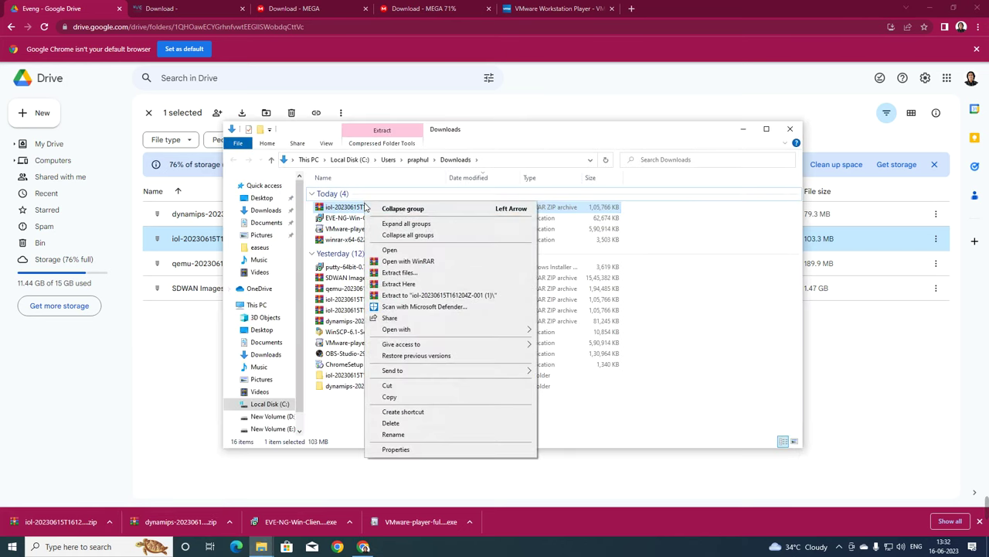
pyautogui.click(348, 209)
pyautogui.rightClick(348, 209)
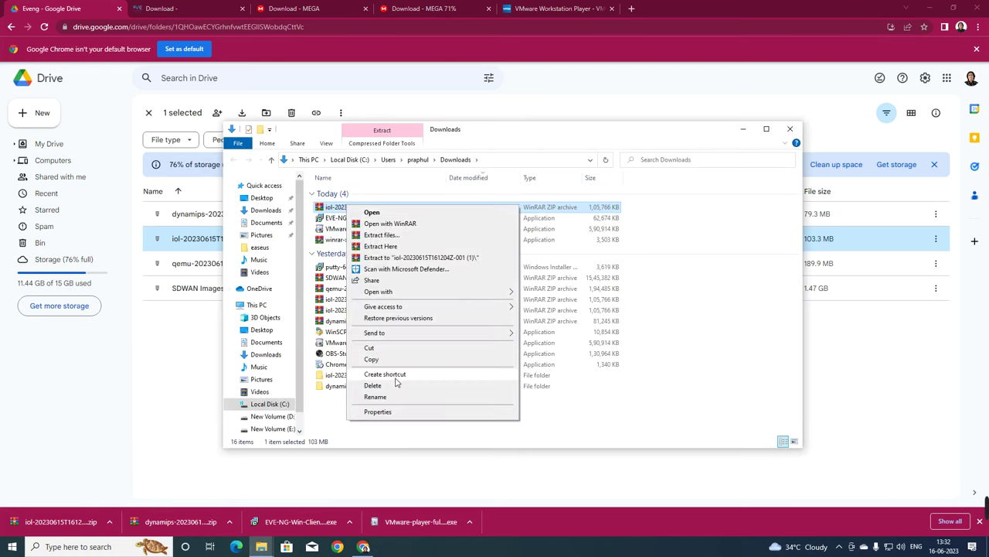
pyautogui.click(371, 348)
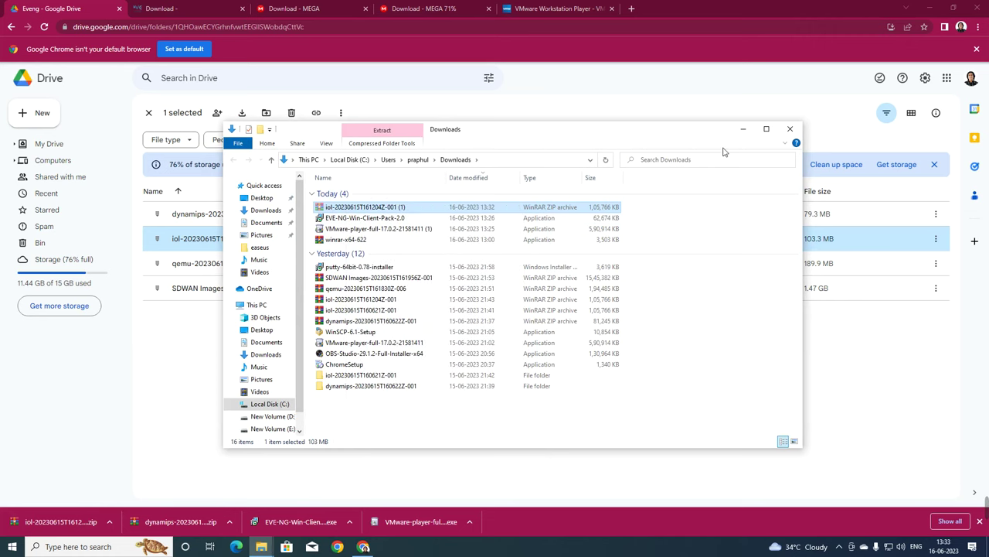
# - Paste the iol zip into the Eveng folder
pyautogui.click(742, 128)
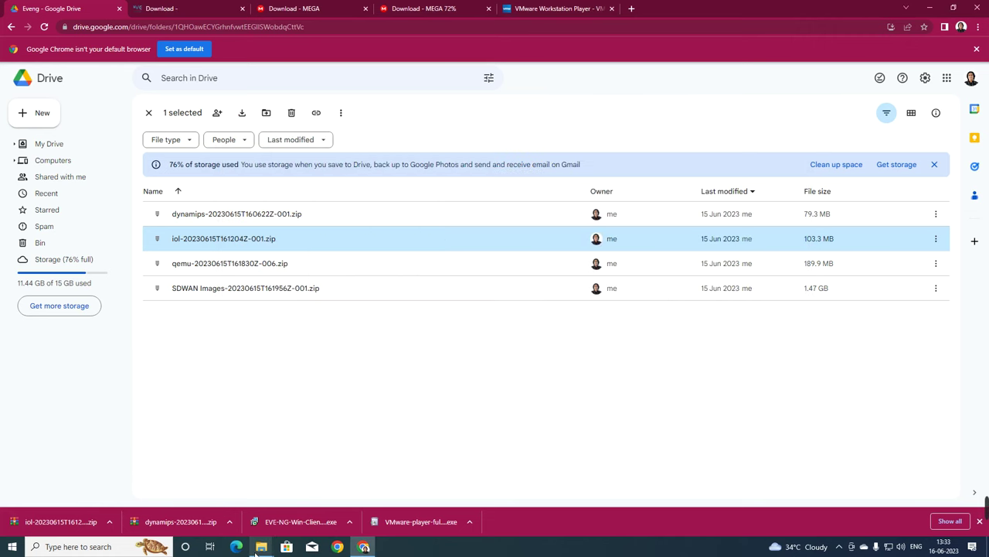
pyautogui.moveTo(259, 549)
pyautogui.click(226, 513)
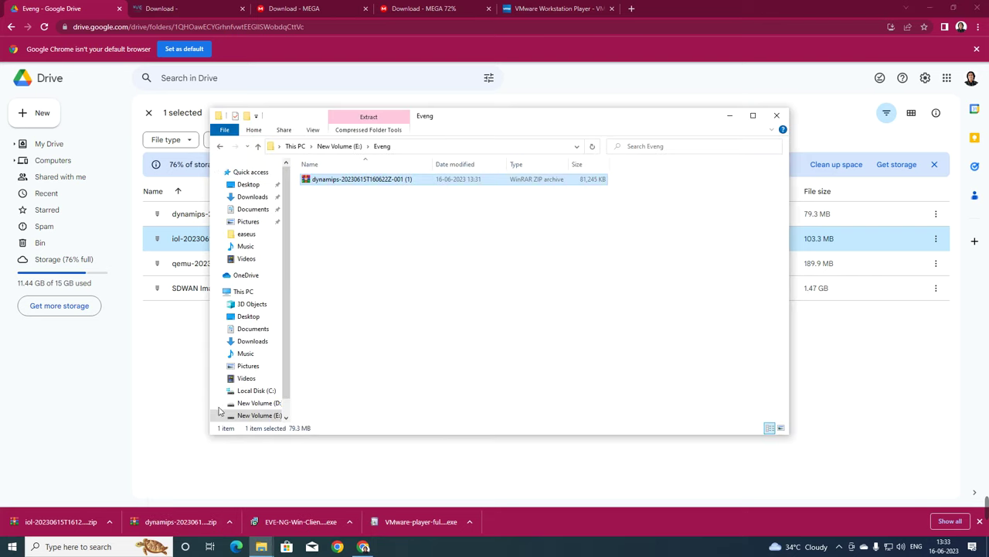
pyautogui.rightClick(393, 231)
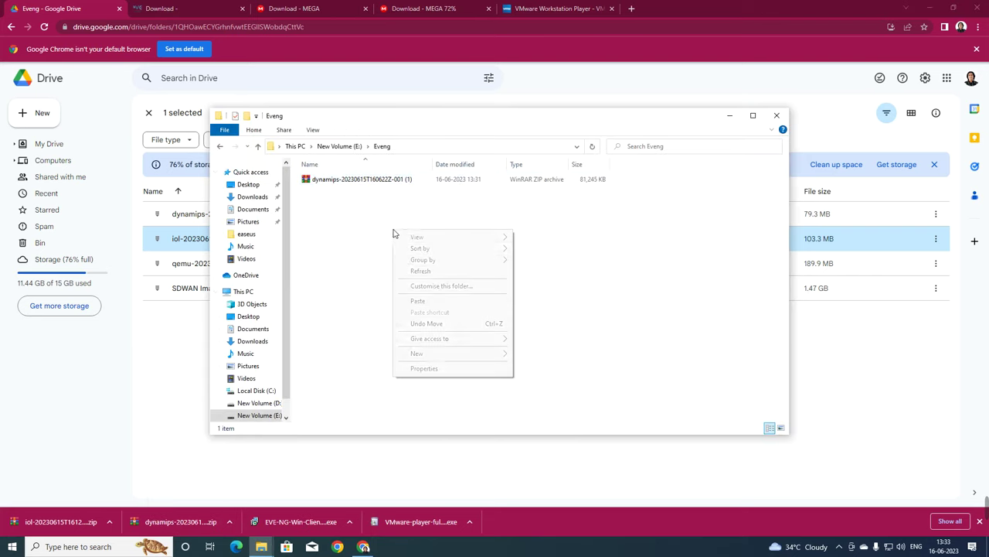
pyautogui.click(418, 301)
# - Create a new folder named 'eveng software' inside Eveng
pyautogui.rightClick(358, 255)
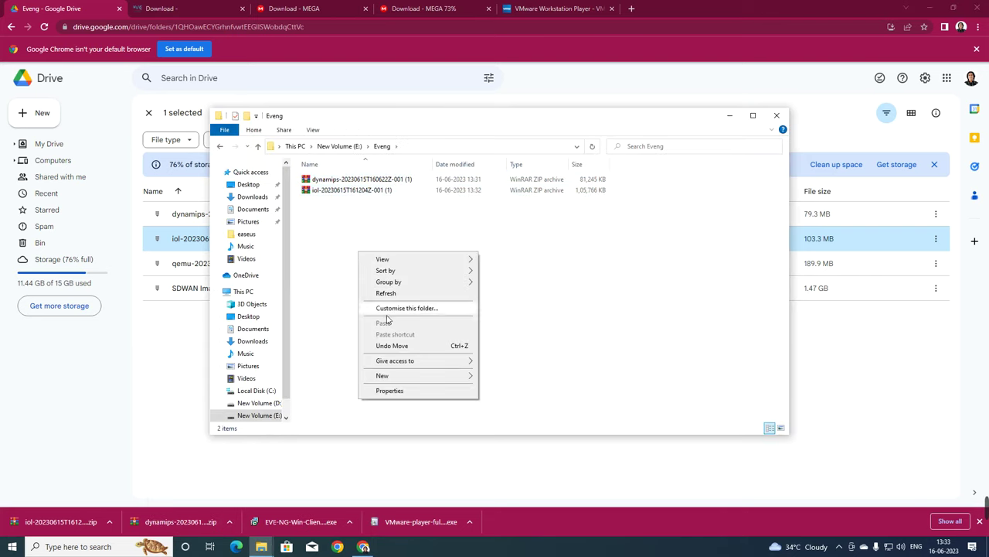
pyautogui.moveTo(381, 378)
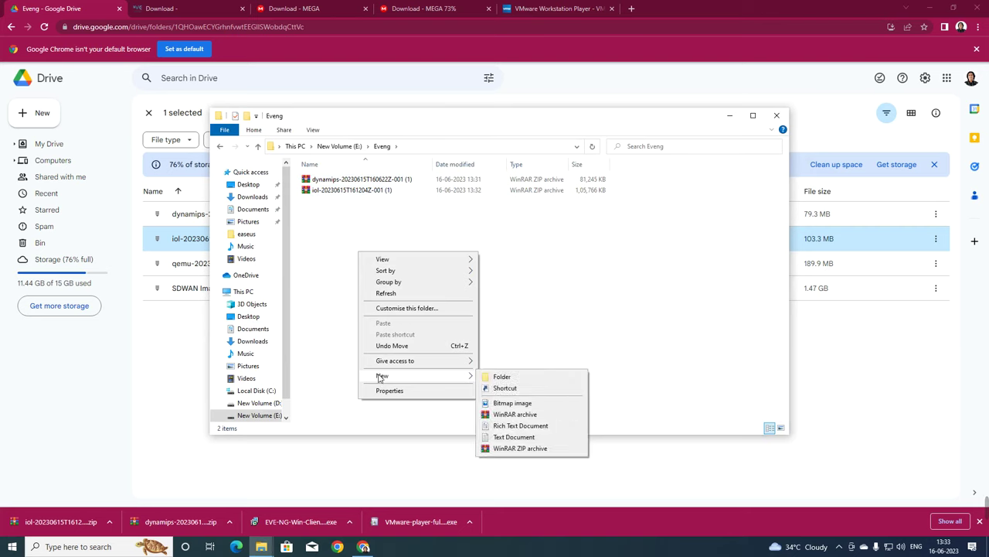
pyautogui.click(503, 377)
pyautogui.write('e')
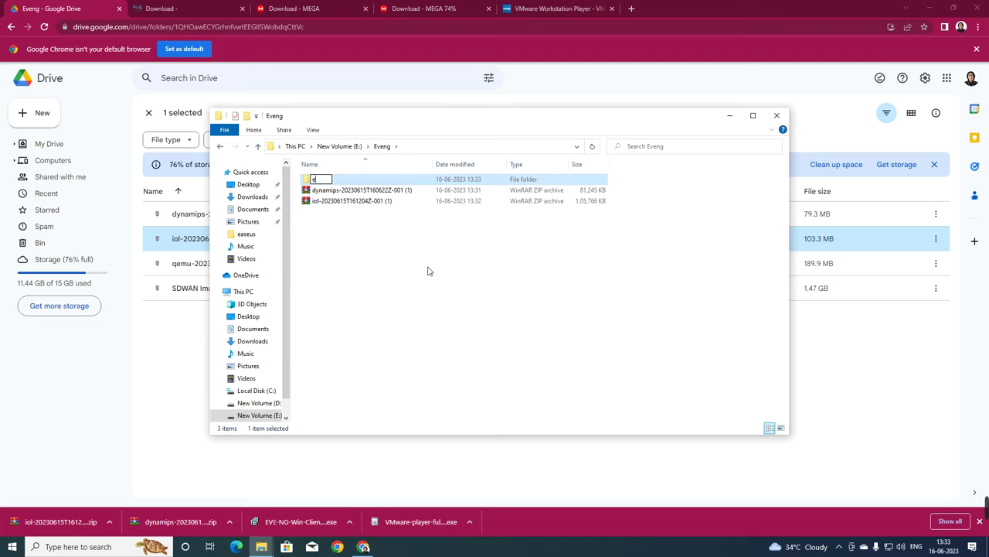
pyautogui.write('veng software')
pyautogui.press('Return')
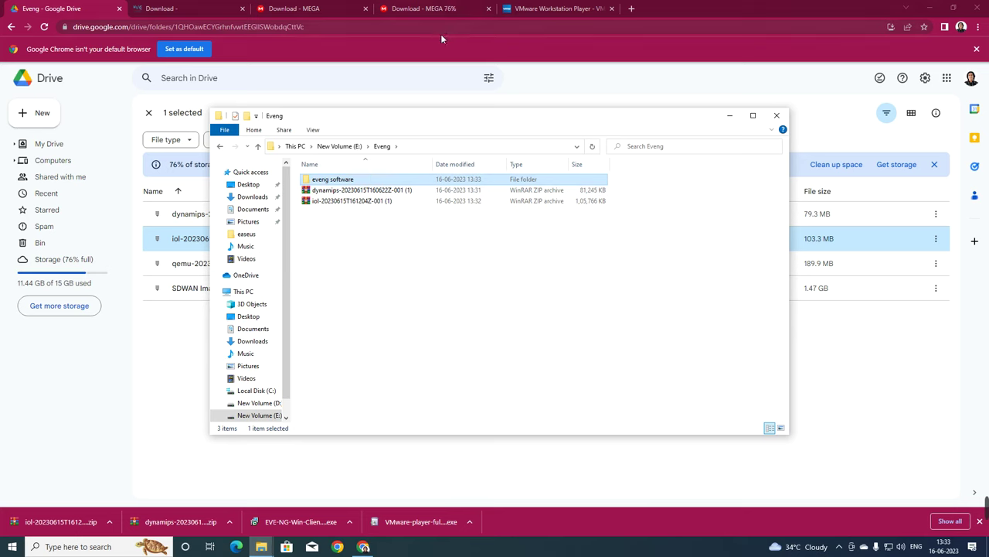
# - Extract the dynamips and iol zips with WinRAR's Extract Here, then close the Eveng window
pyautogui.click(333, 190)
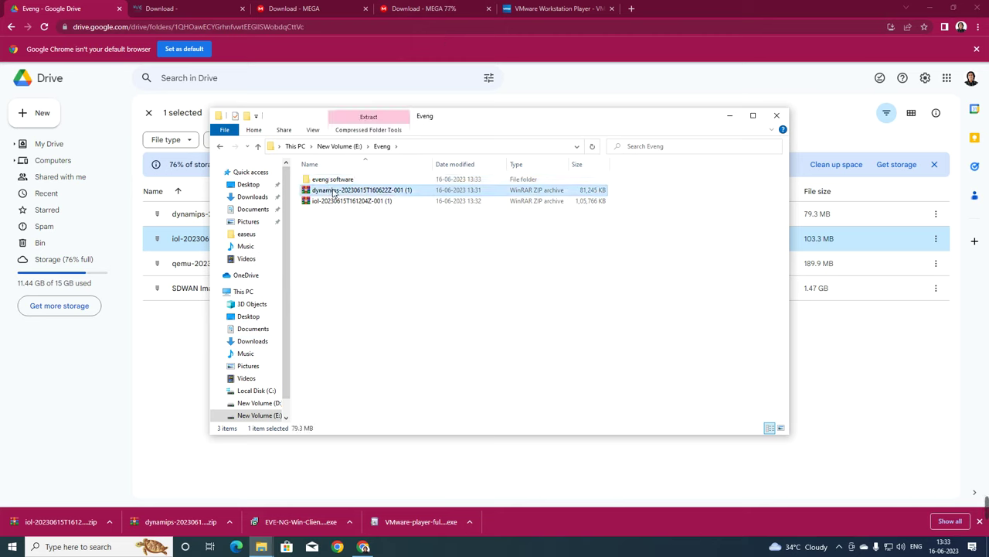
pyautogui.rightClick(334, 192)
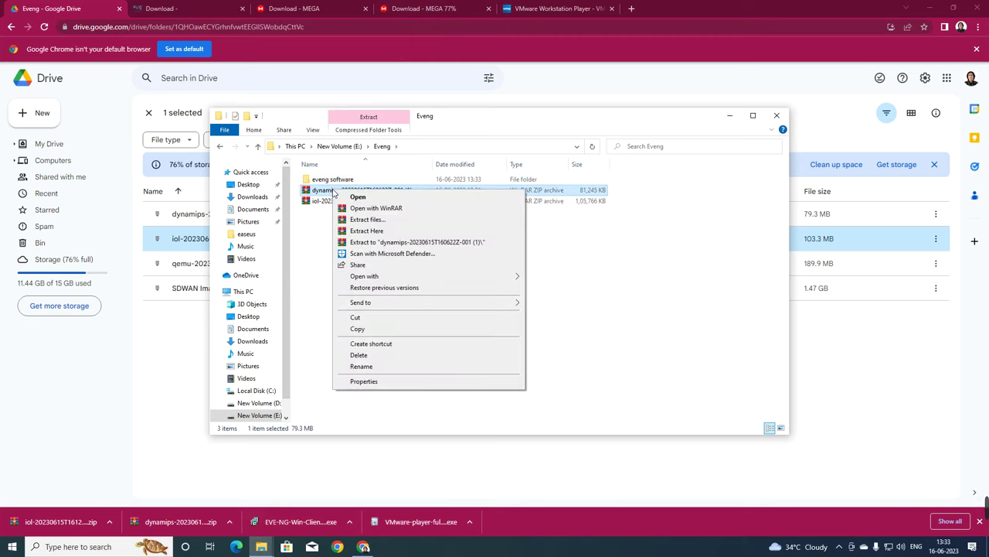
pyautogui.click(385, 231)
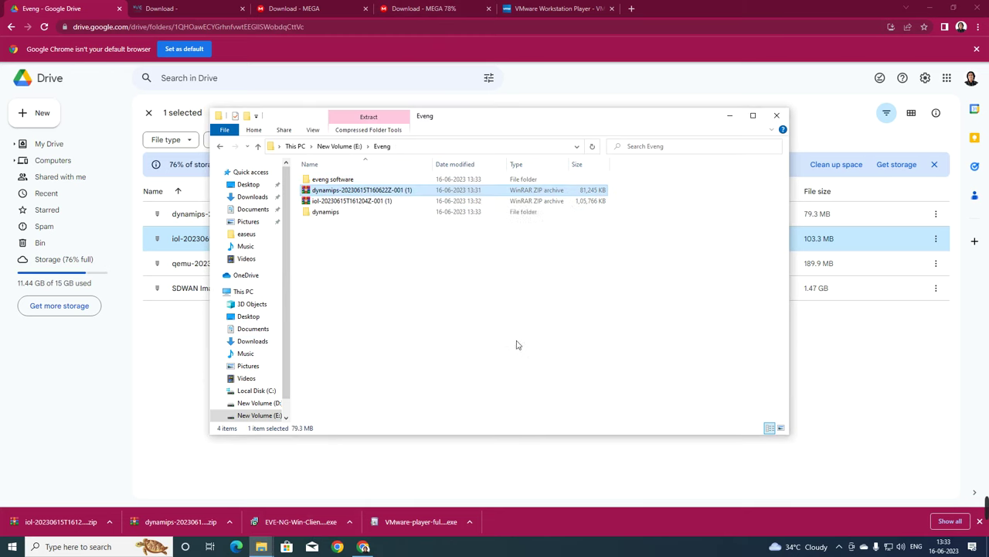
pyautogui.click(339, 212)
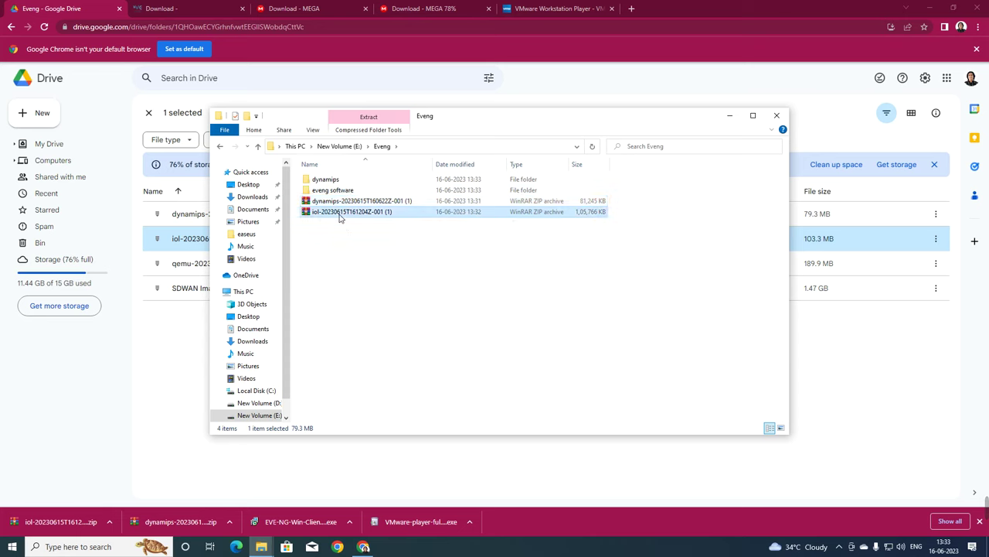
pyautogui.rightClick(340, 217)
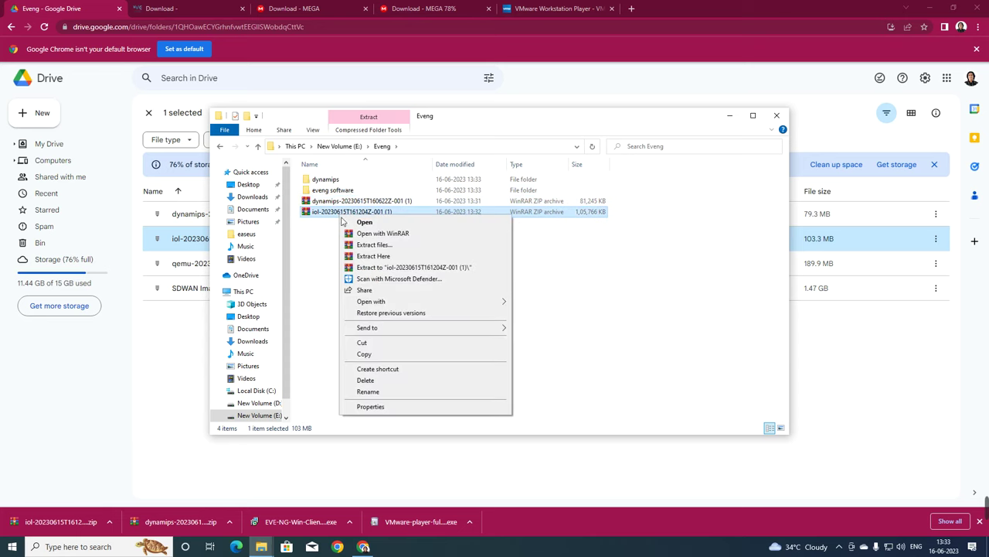
pyautogui.click(374, 256)
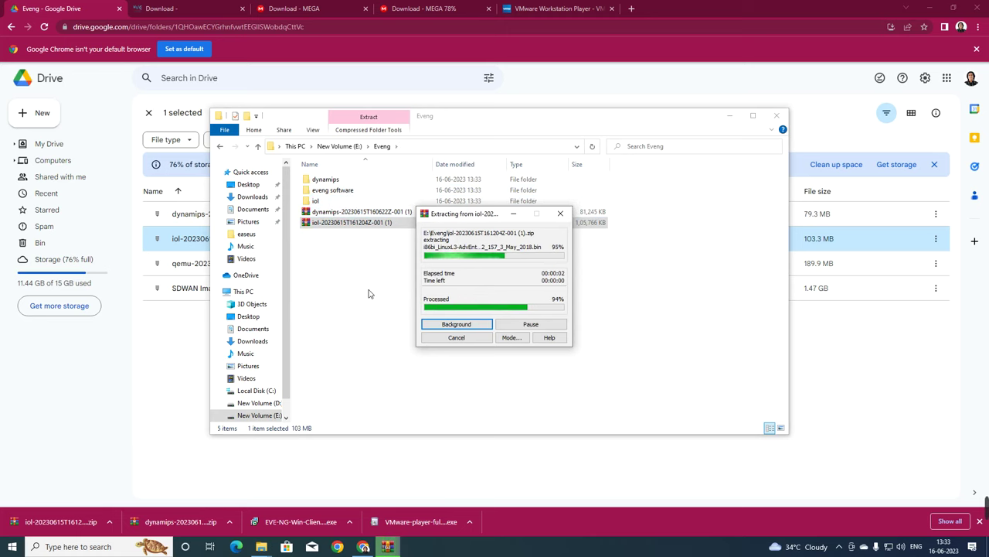
pyautogui.click(778, 115)
# - Search Google for 'winscp download' and download WinSCP 6.1 from winscp.net
pyautogui.click(635, 8)
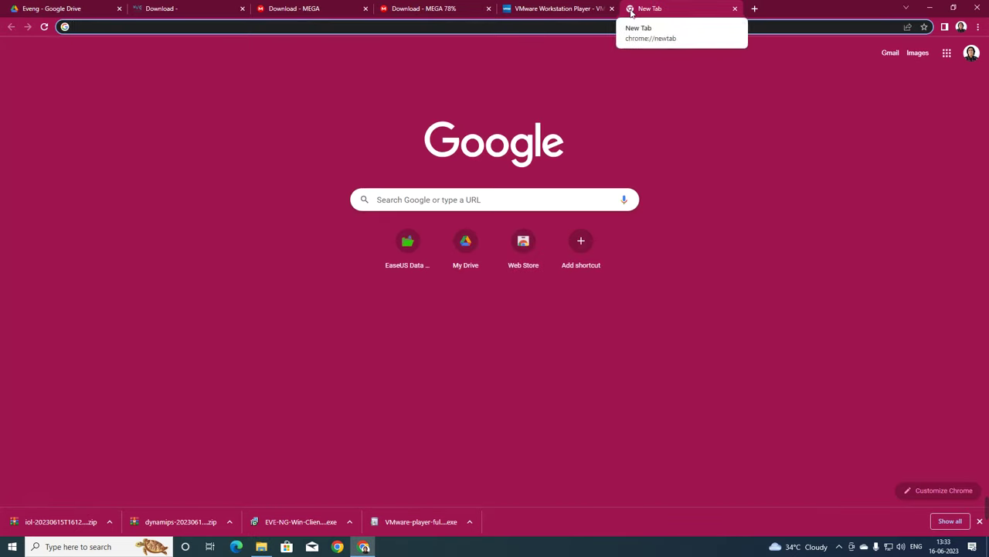
pyautogui.write('win')
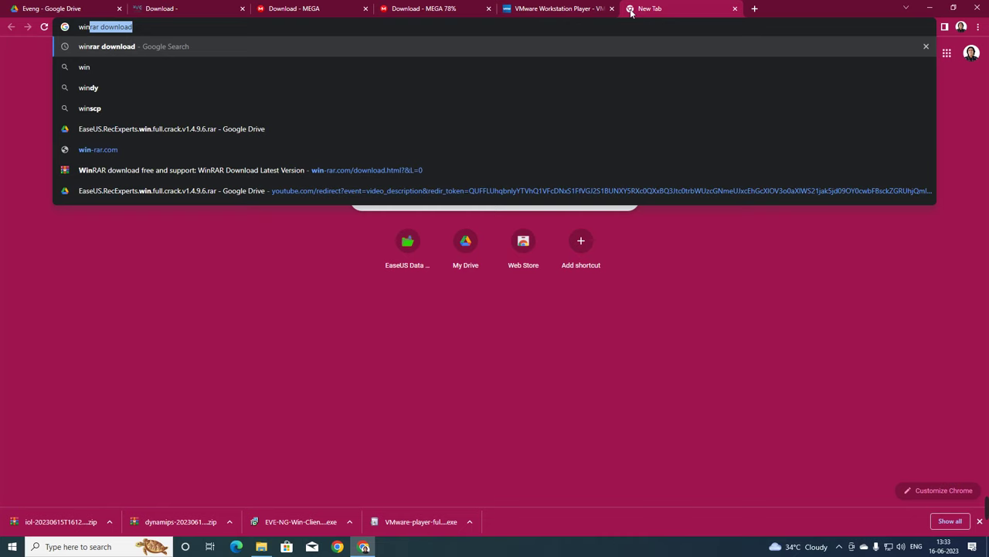
pyautogui.write('s')
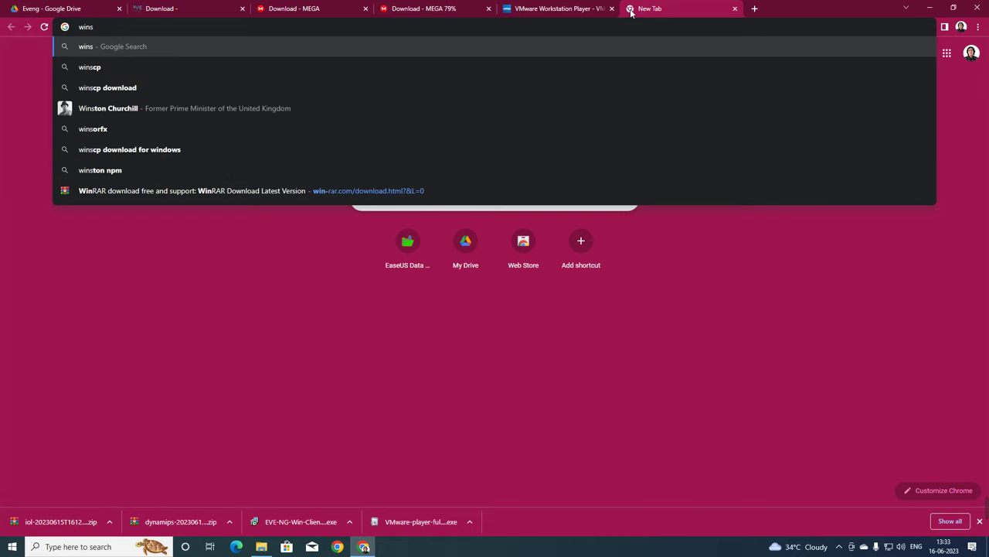
pyautogui.press('Down')
pyautogui.press('Down')
pyautogui.press('Return')
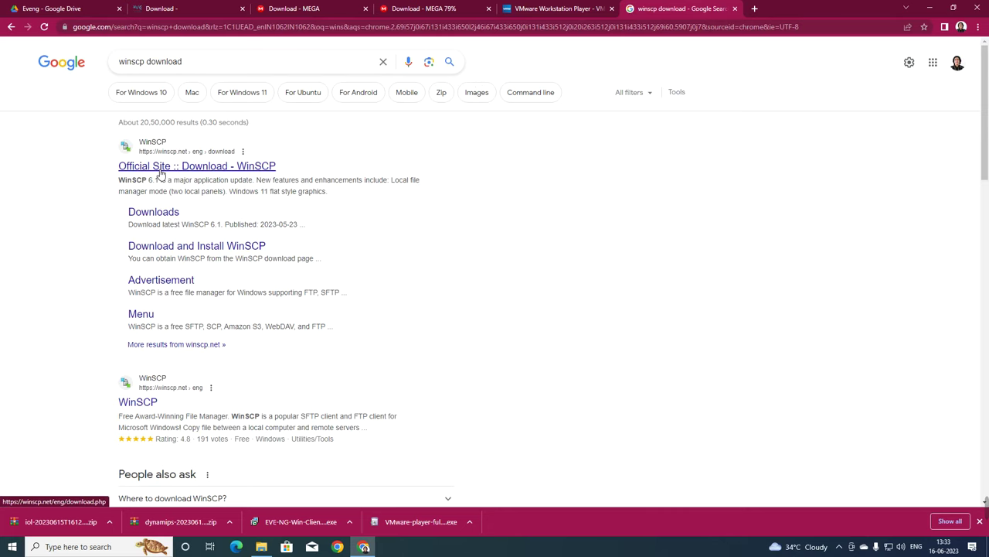
pyautogui.click(162, 167)
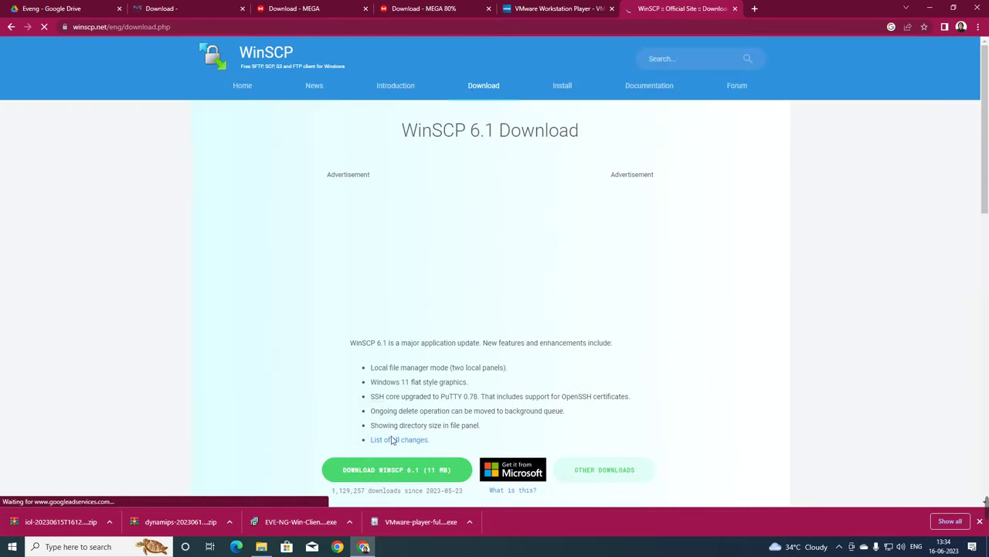
pyautogui.click(397, 468)
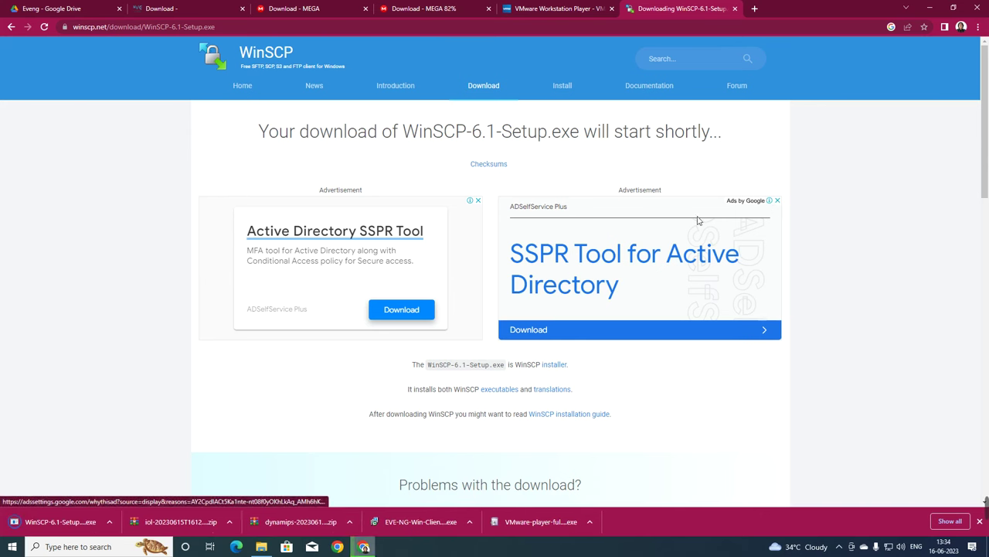
# - Run WinSCP-6.1-Setup (1) from the Downloads folder as administrator, installing for all users
pyautogui.click(110, 524)
pyautogui.click(134, 489)
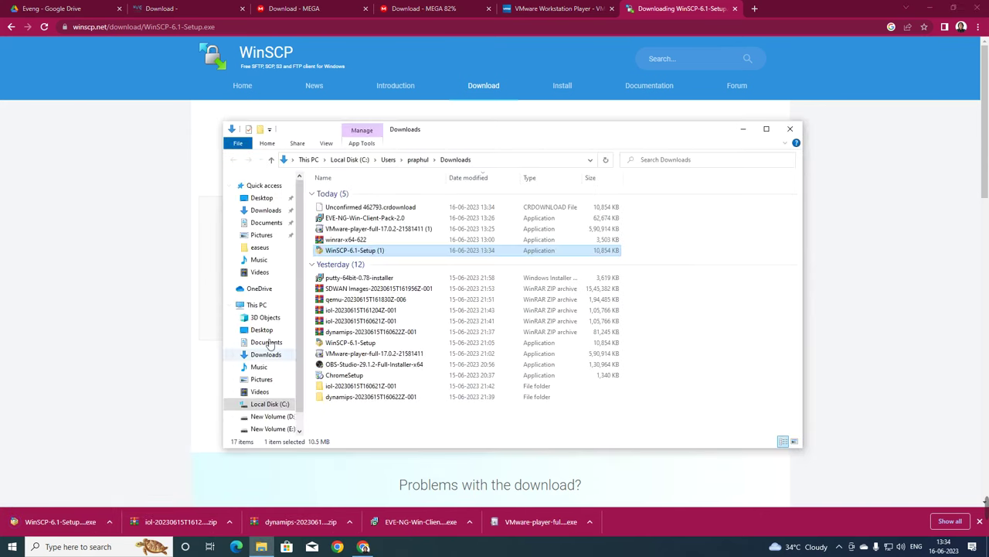
pyautogui.rightClick(358, 251)
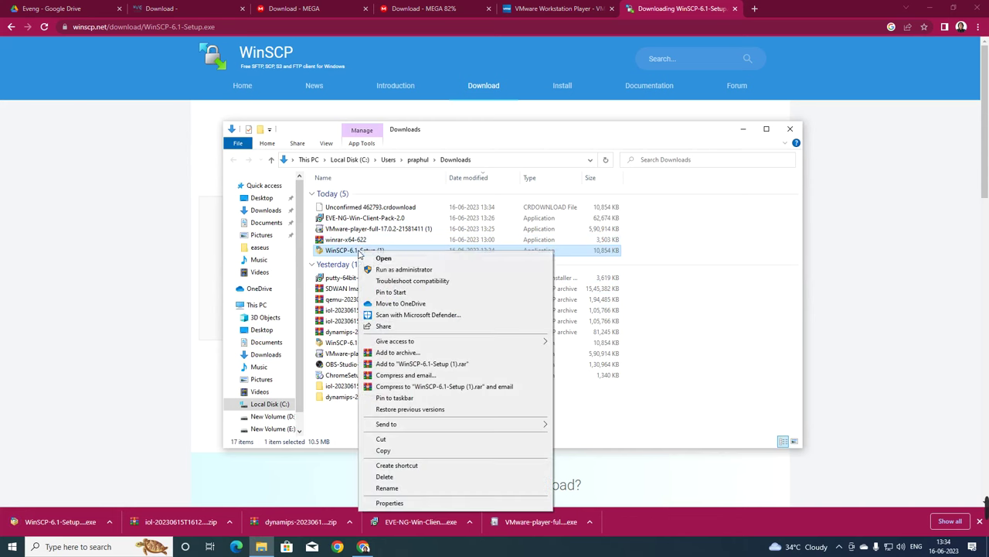
pyautogui.click(402, 270)
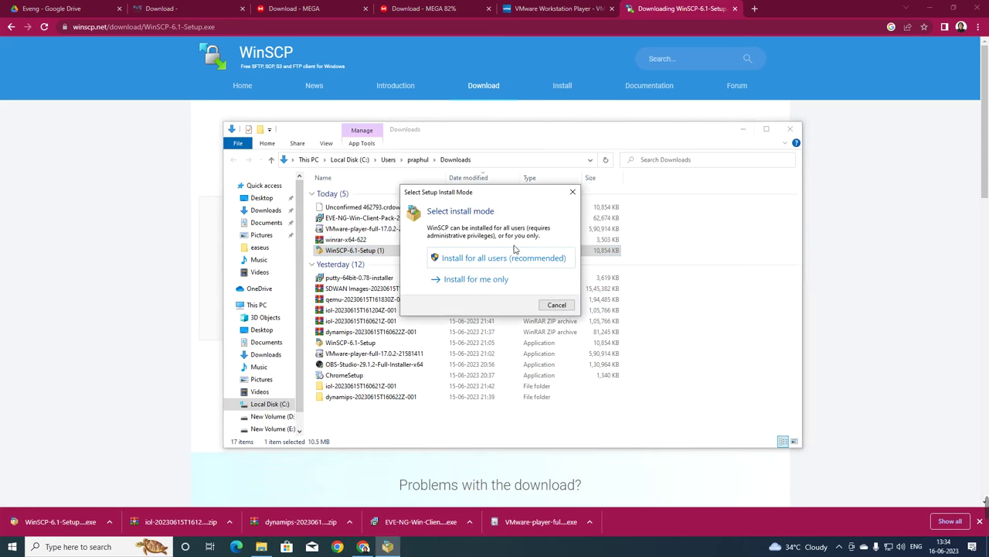
pyautogui.click(490, 260)
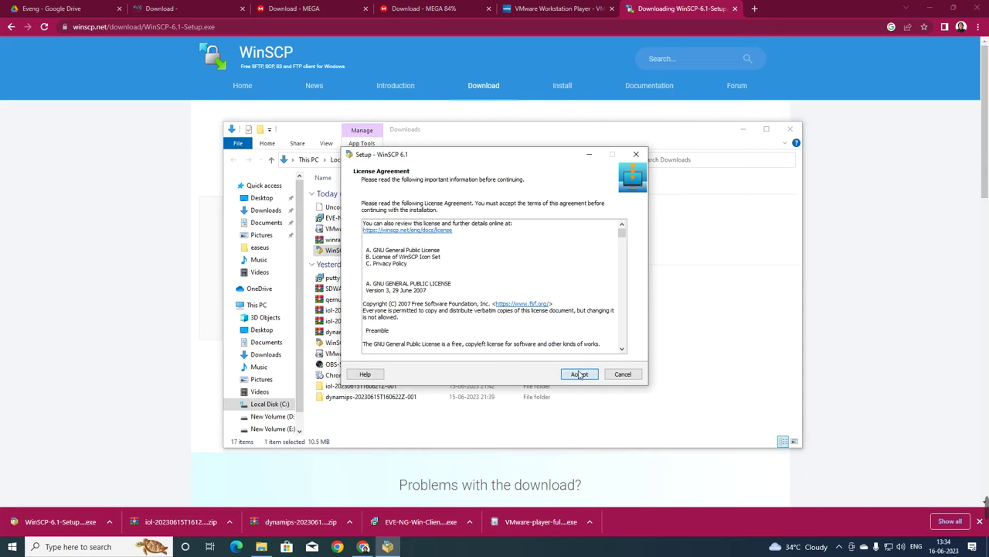
# - Accept the licence, keep the Commander interface style, finish installing, and close the web page and folder
pyautogui.click(578, 374)
pyautogui.click(579, 374)
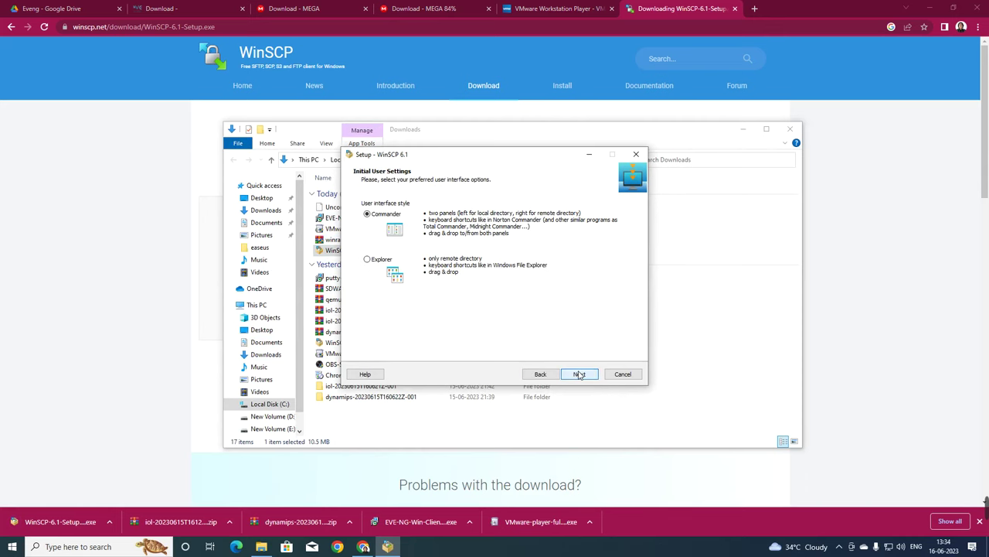
pyautogui.click(579, 374)
pyautogui.click(579, 374)
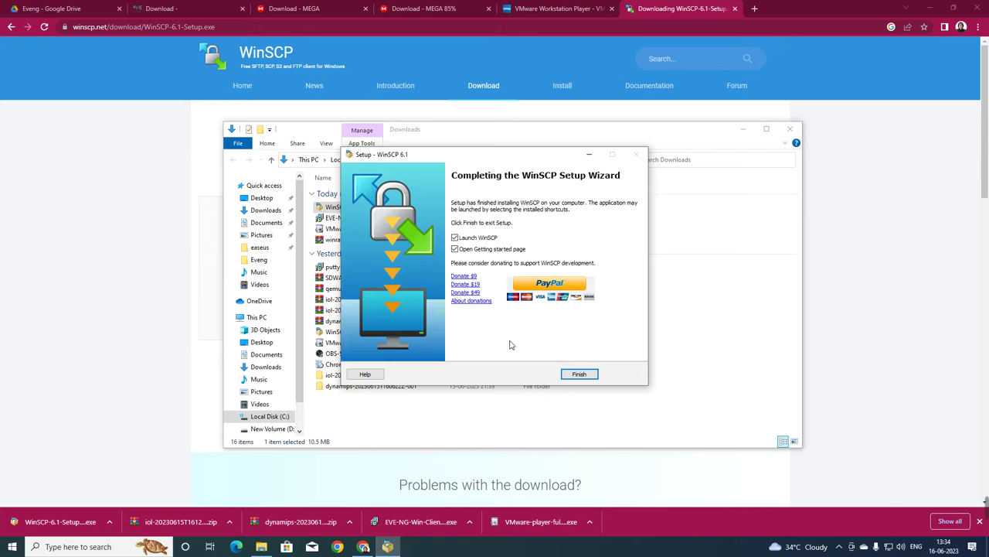
pyautogui.click(579, 376)
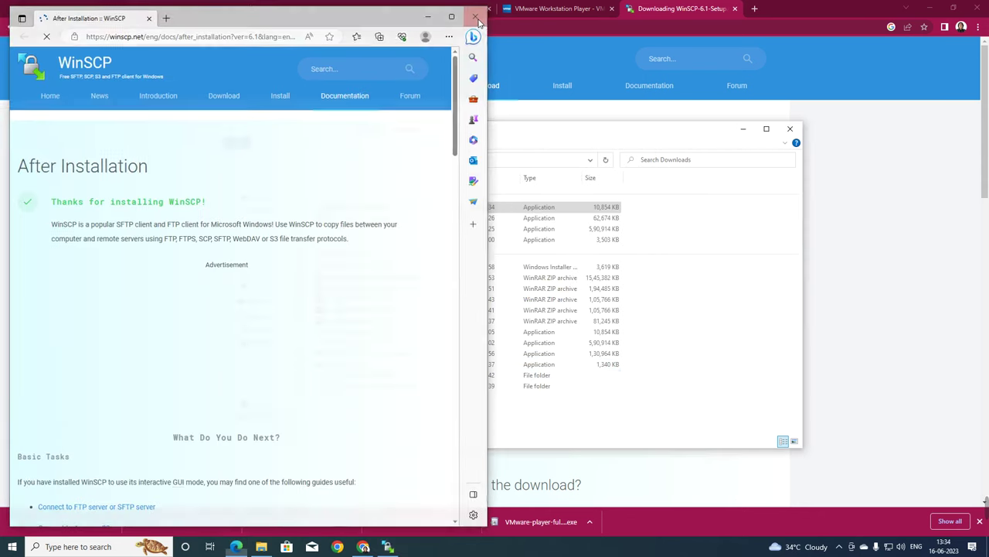
pyautogui.click(476, 16)
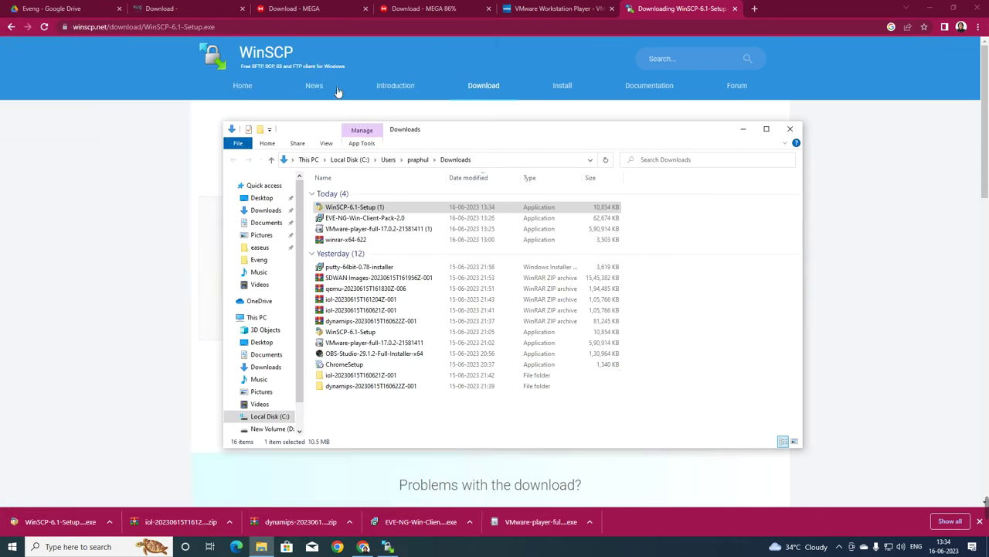
pyautogui.click(791, 130)
# - Minimize Chrome, then bring it back from the taskbar to the WinSCP download page
pyautogui.click(931, 8)
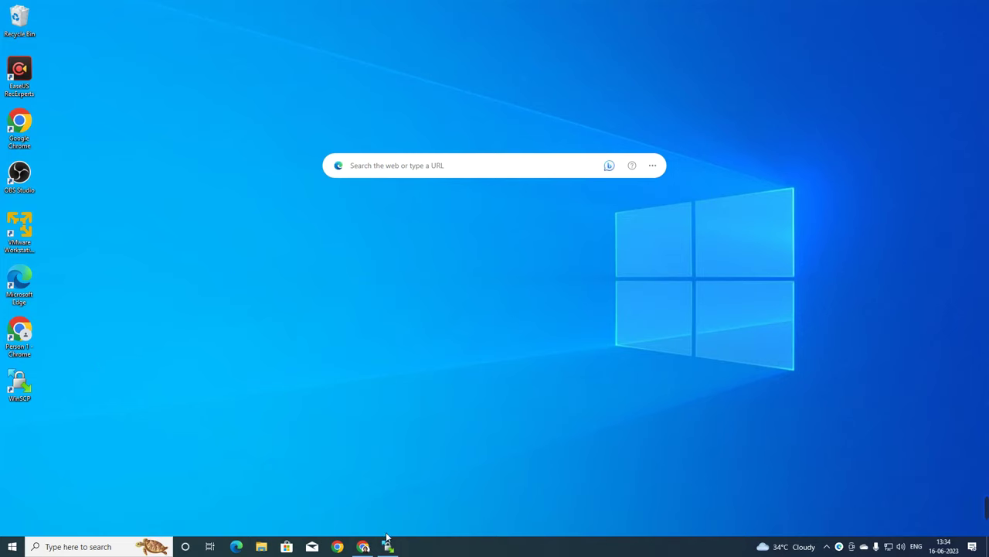
pyautogui.moveTo(363, 546)
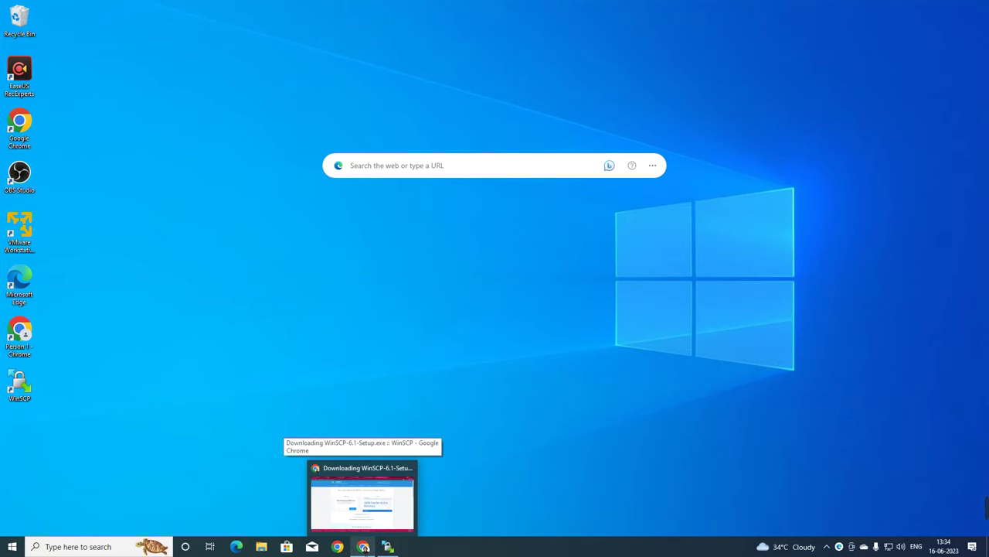
pyautogui.click(314, 507)
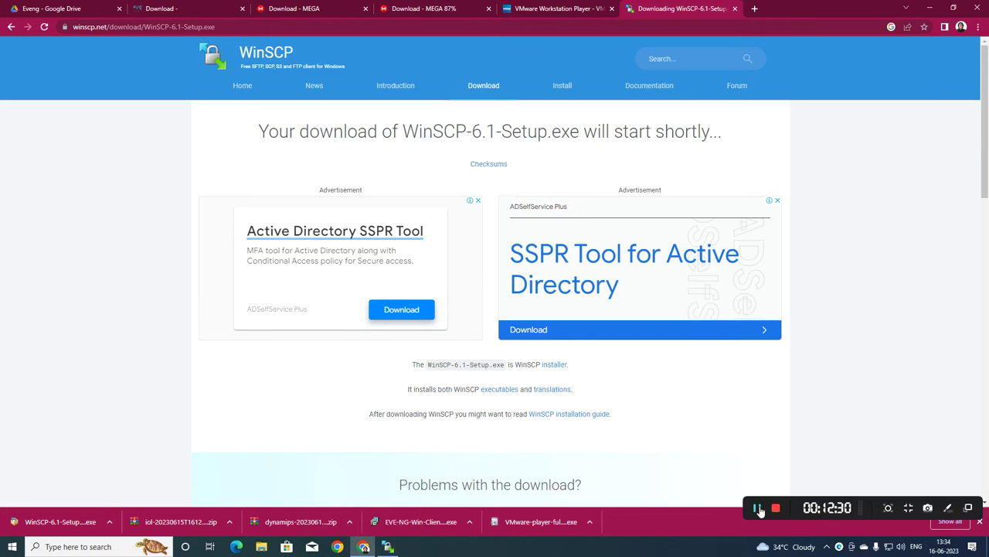
# - On the MEGA tab, wait for EVE-COM-5.0.1-19.zip (2.73 GB) to finish downloading
pyautogui.click(758, 507)
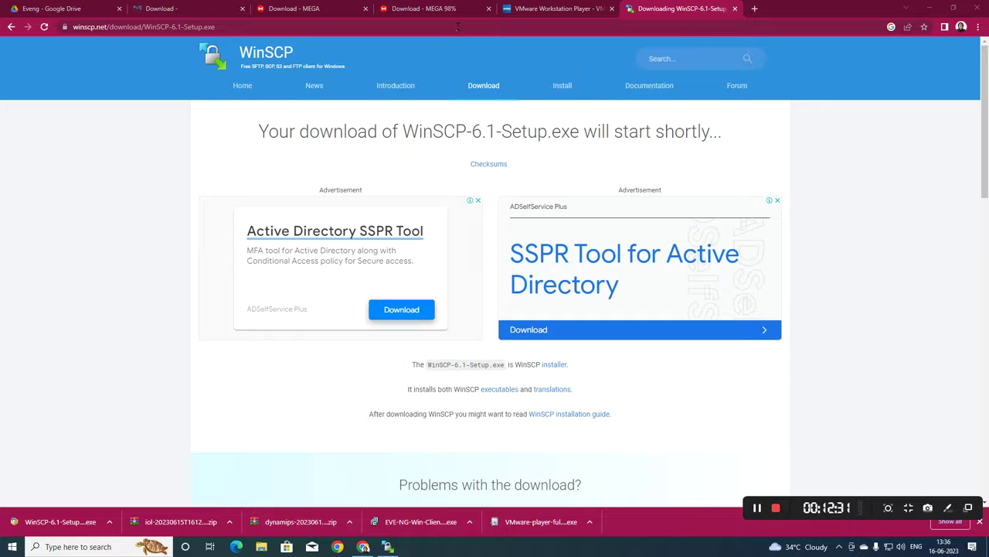
pyautogui.click(424, 9)
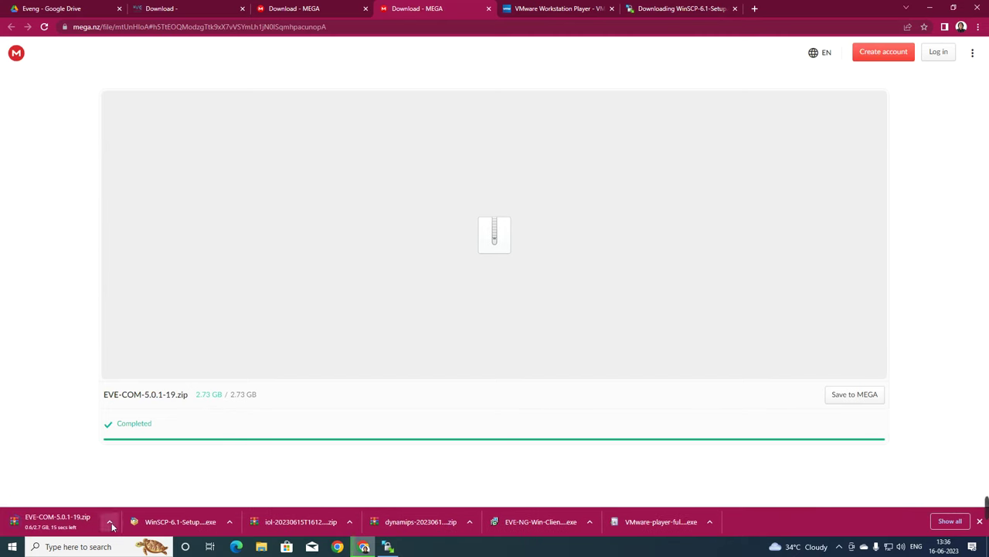
pyautogui.click(111, 522)
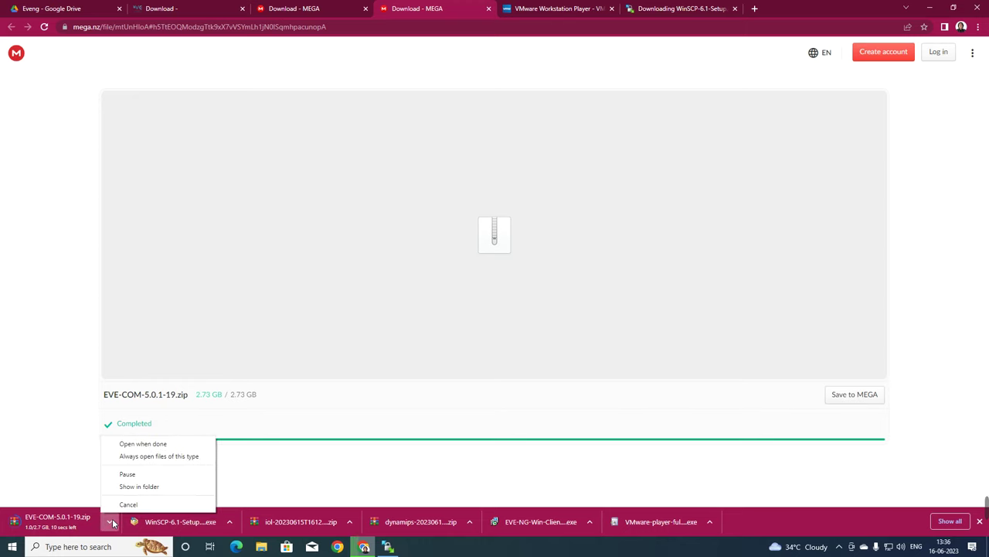
pyautogui.click(87, 482)
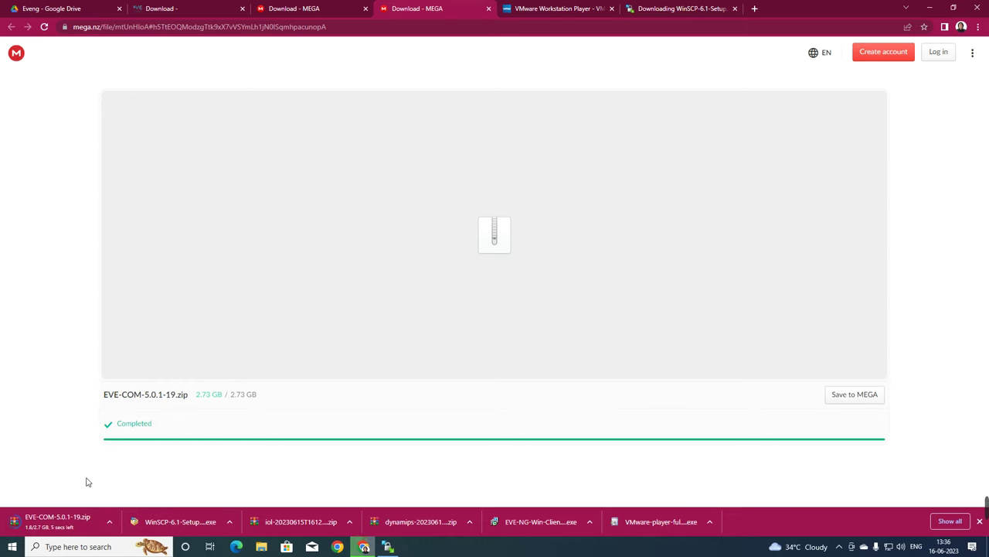
pyautogui.click(114, 528)
# - Show EVE-COM-5.0.1-19.zip in the Downloads folder and copy it
pyautogui.click(128, 485)
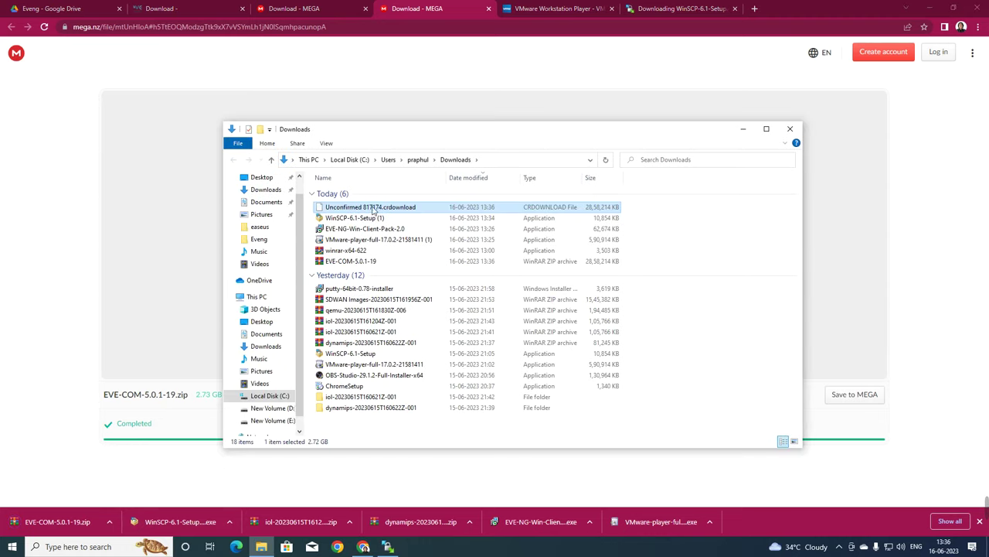
pyautogui.click(790, 128)
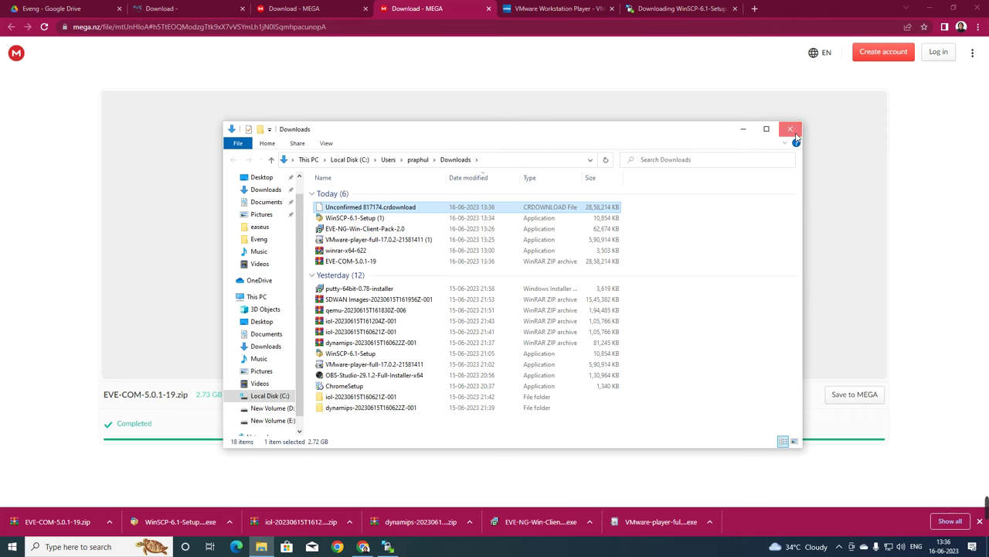
pyautogui.click(110, 524)
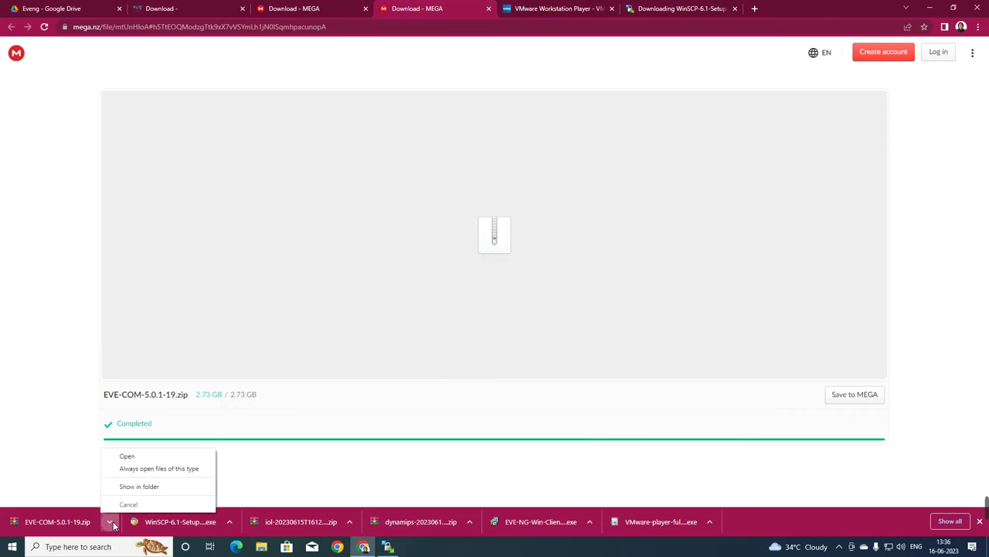
pyautogui.click(146, 487)
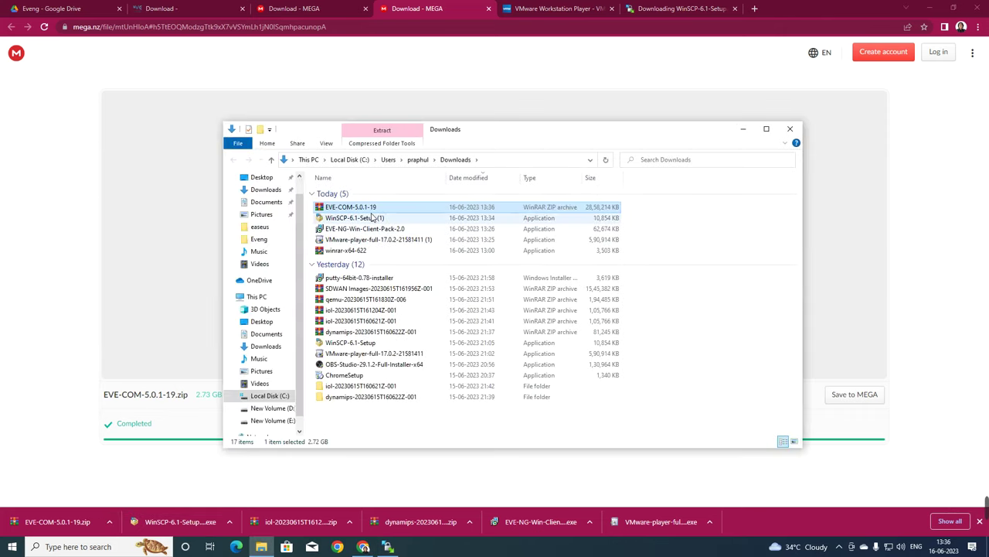
pyautogui.rightClick(372, 208)
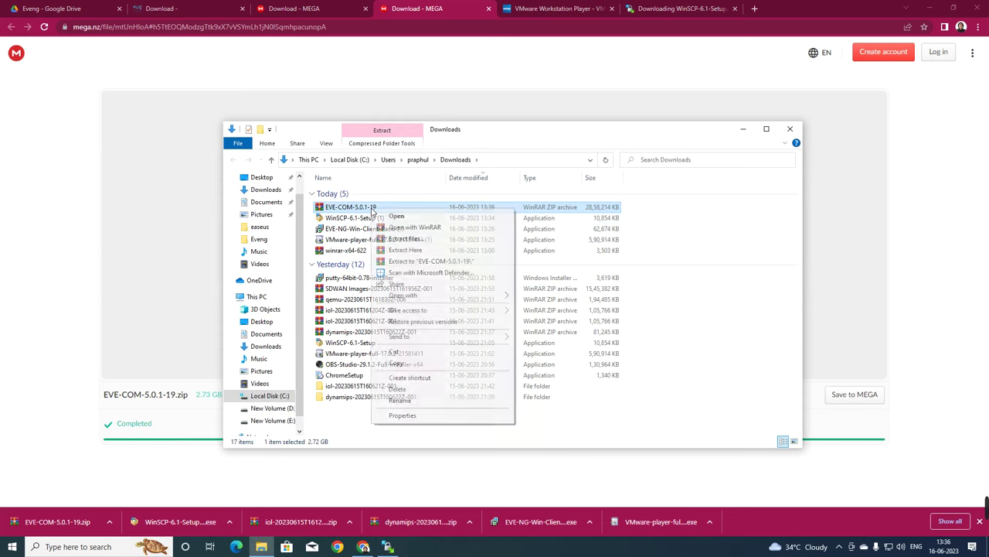
pyautogui.click(409, 364)
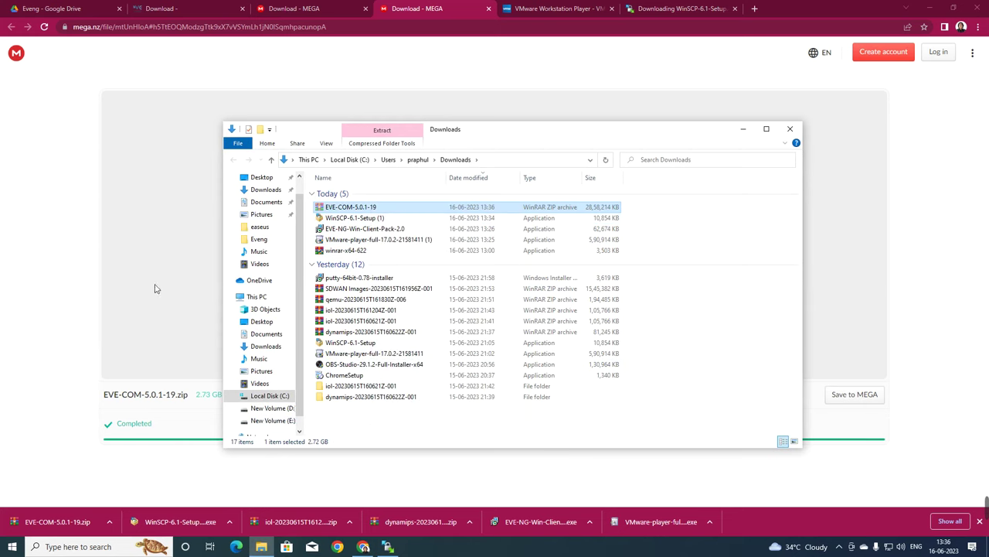
# - Paste the zip into E:\Eveng\eveng software
pyautogui.click(262, 547)
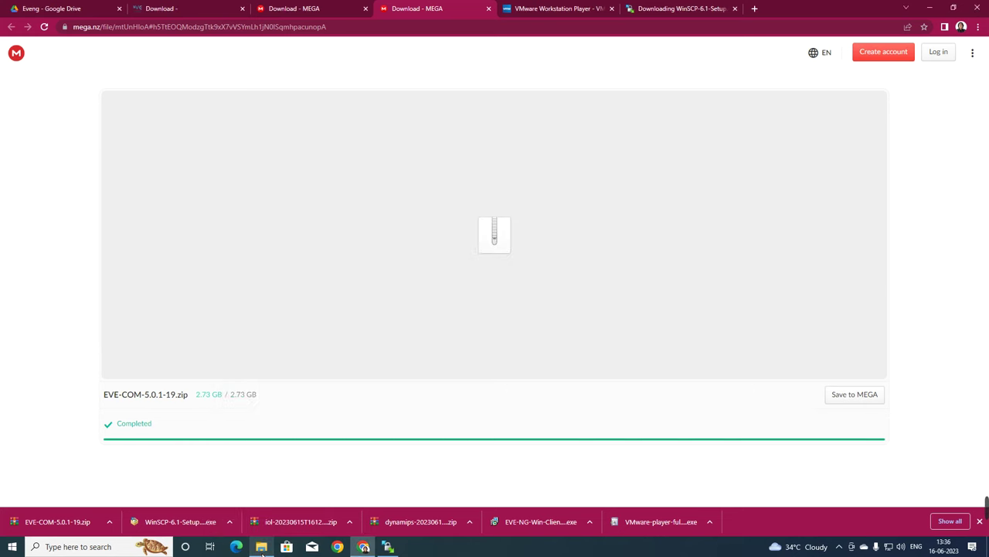
pyautogui.click(263, 547)
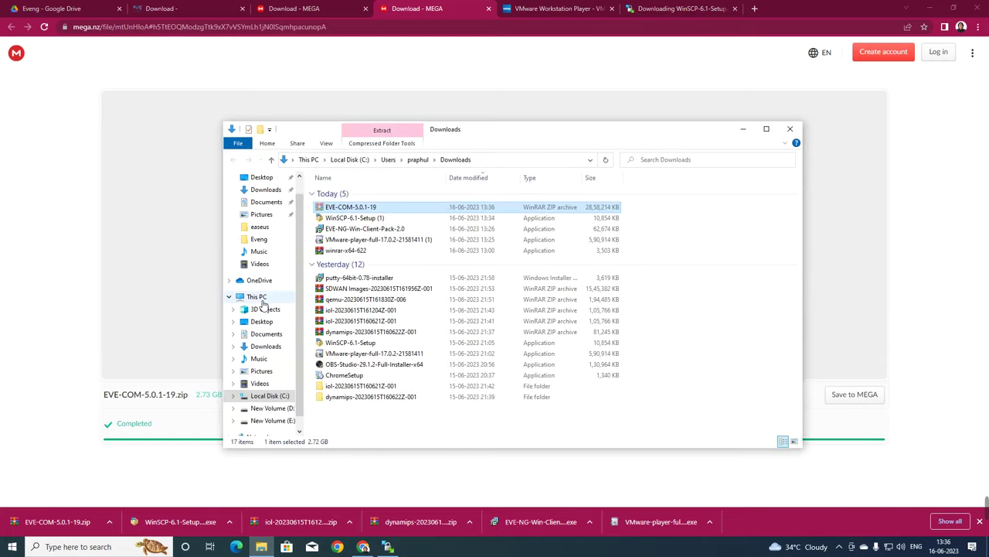
pyautogui.click(257, 297)
pyautogui.doubleClick(581, 306)
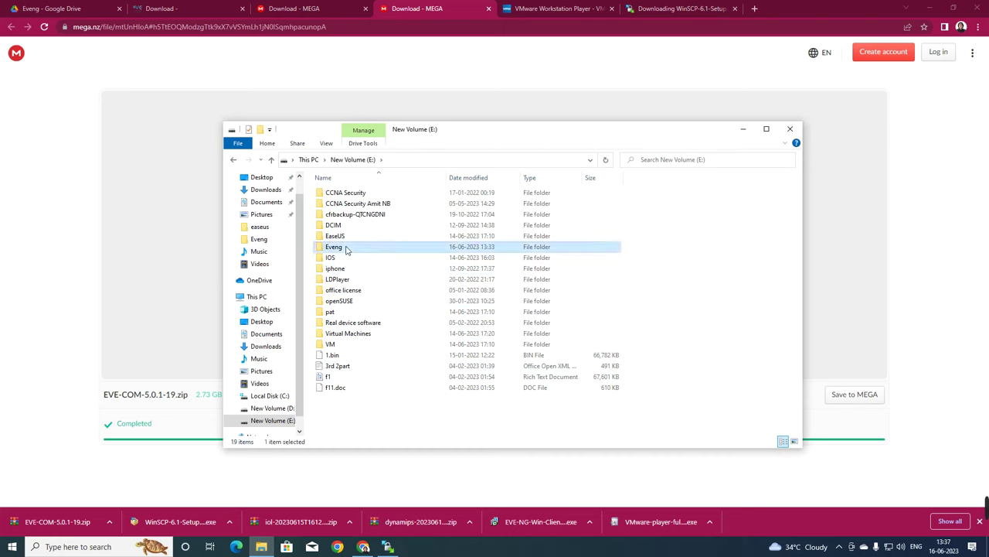
pyautogui.doubleClick(344, 247)
pyautogui.doubleClick(357, 204)
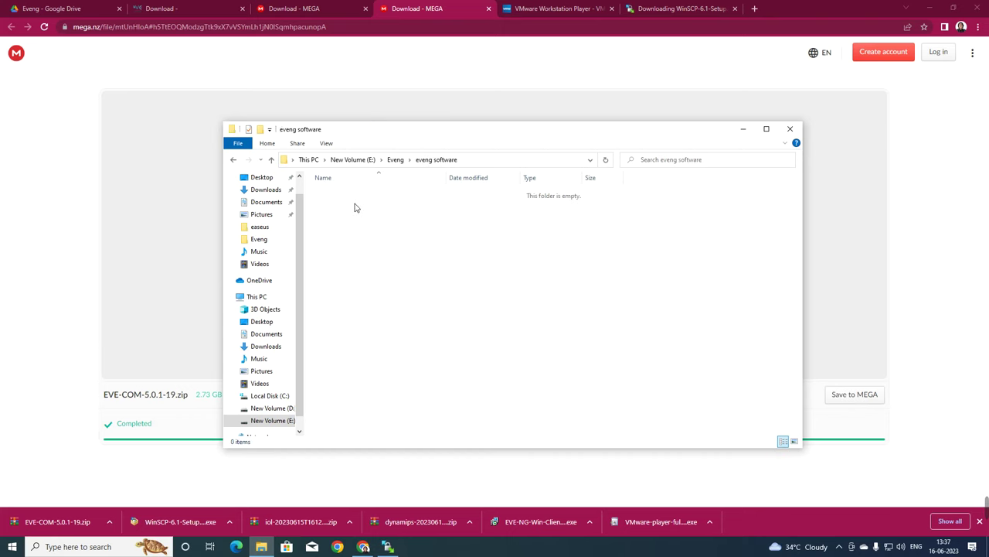
pyautogui.rightClick(356, 208)
pyautogui.click(395, 278)
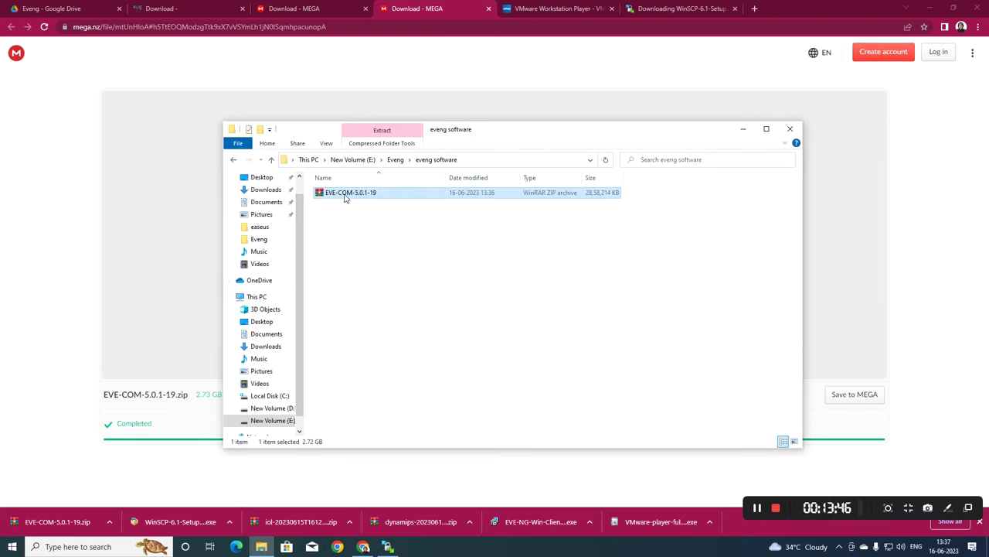
# - Extract EVE-COM-5.0.1-19.zip here, check the EVE-CE files in the new folder, and close Explorer
pyautogui.rightClick(345, 197)
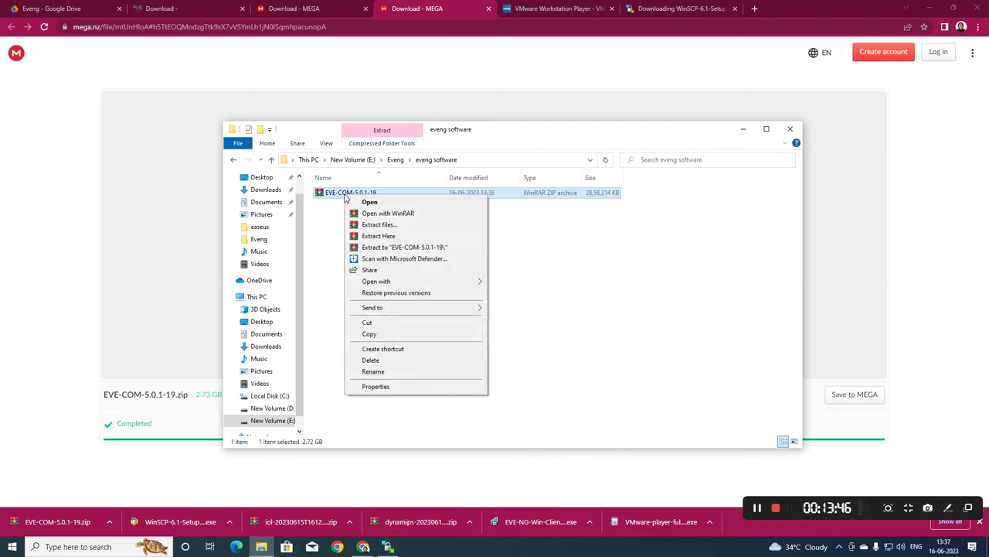
pyautogui.click(374, 237)
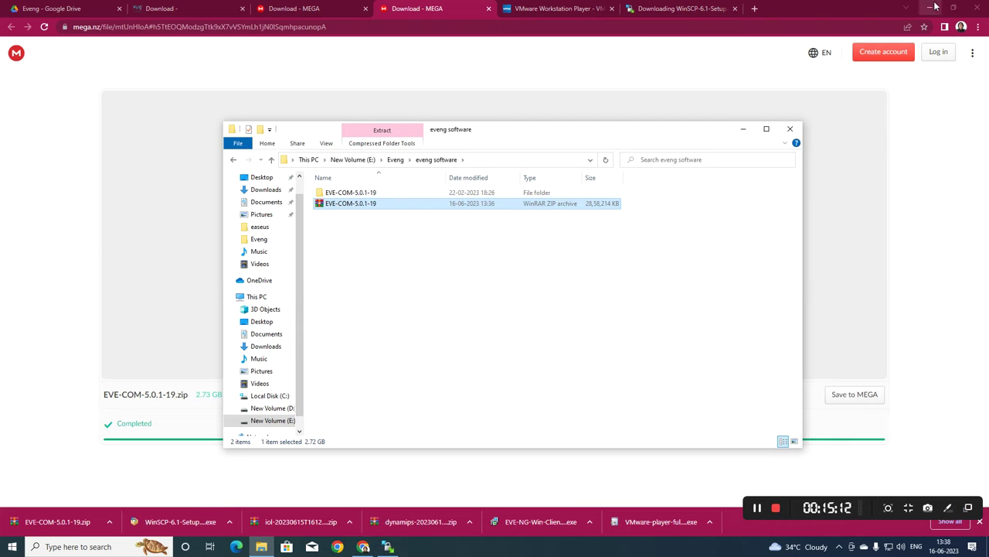
pyautogui.doubleClick(363, 194)
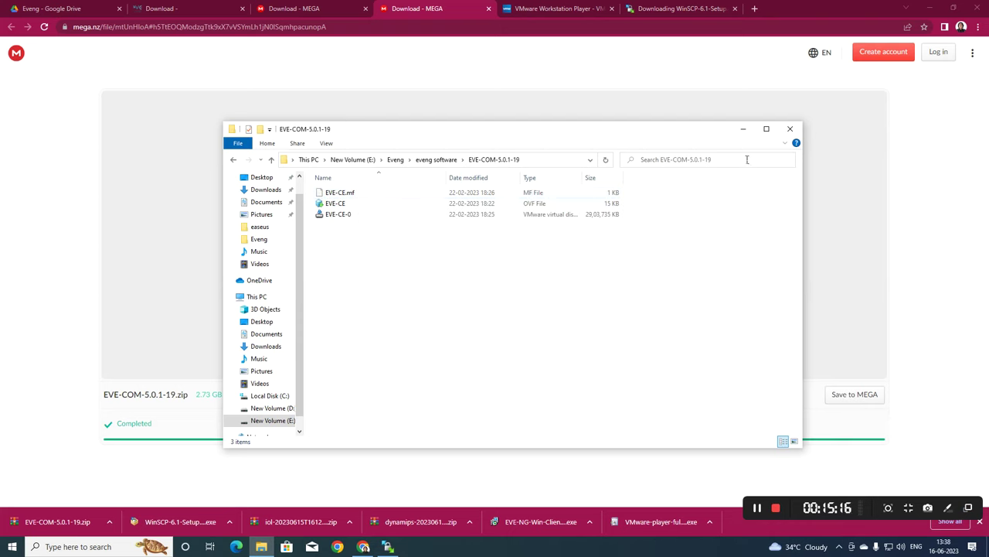
pyautogui.click(789, 128)
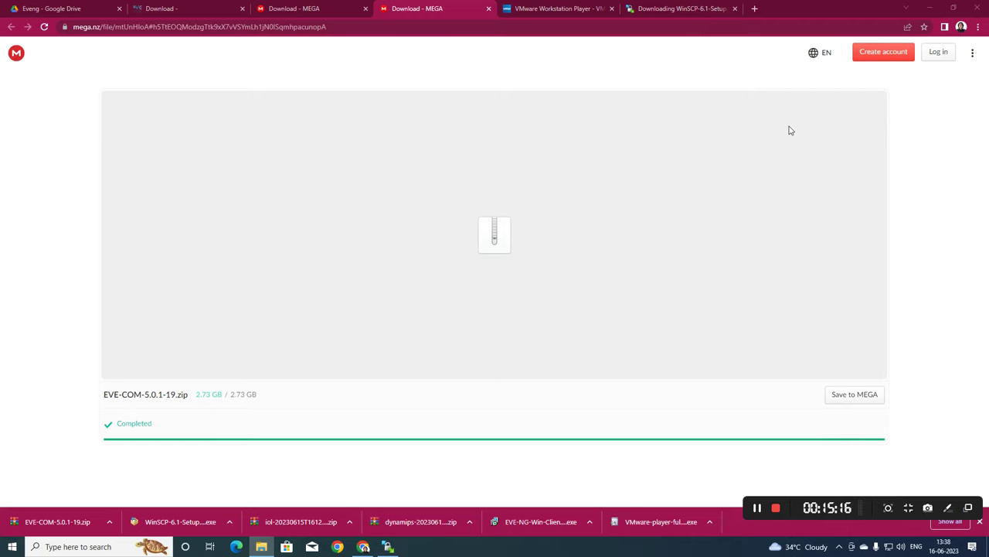
# - Launch VMware Workstation 17 Player from the desktop shortcut
pyautogui.click(930, 8)
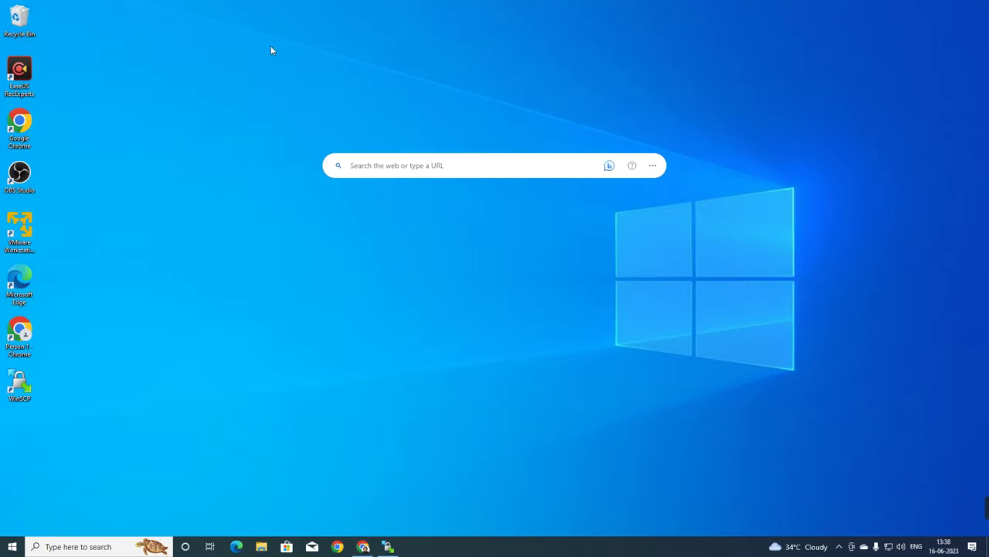
pyautogui.click(29, 239)
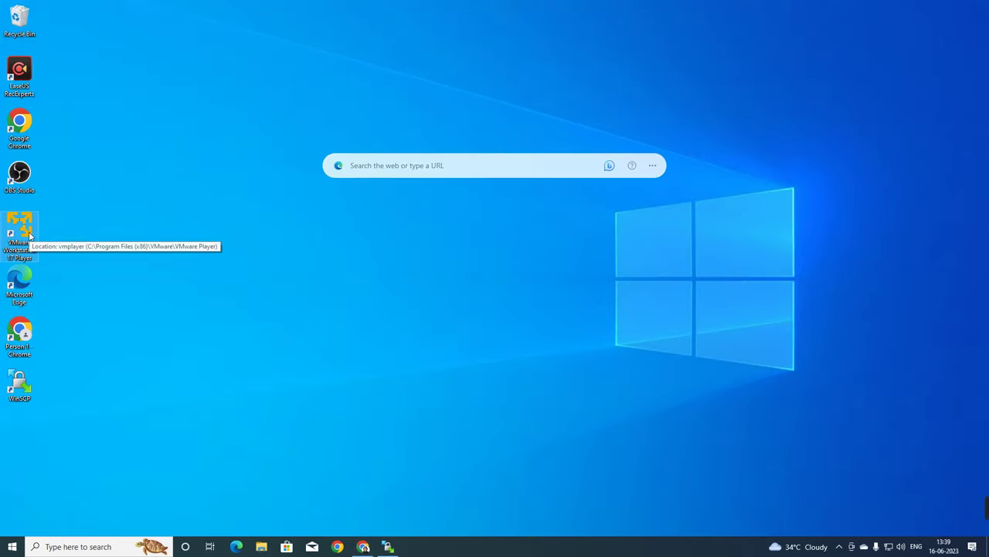
pyautogui.doubleClick(23, 241)
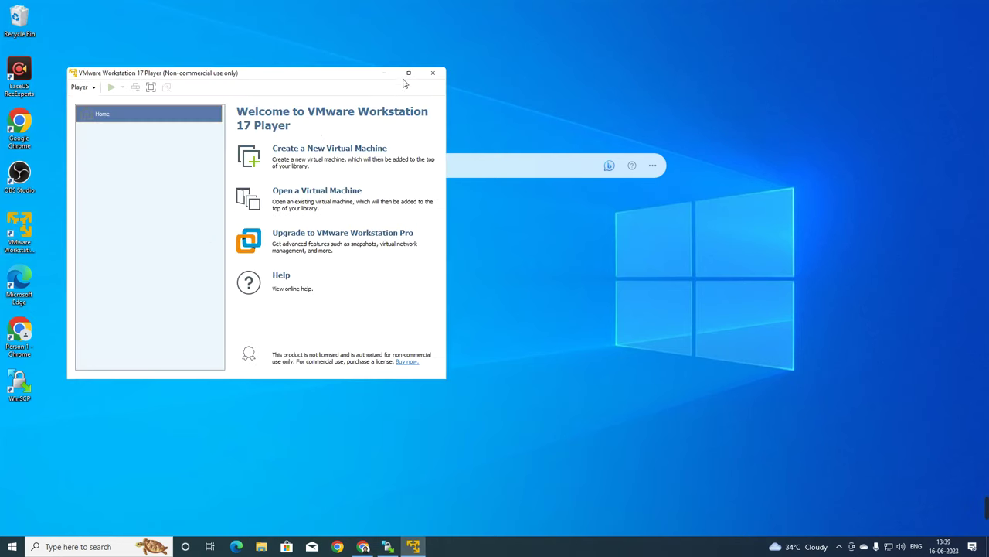
pyautogui.click(407, 11)
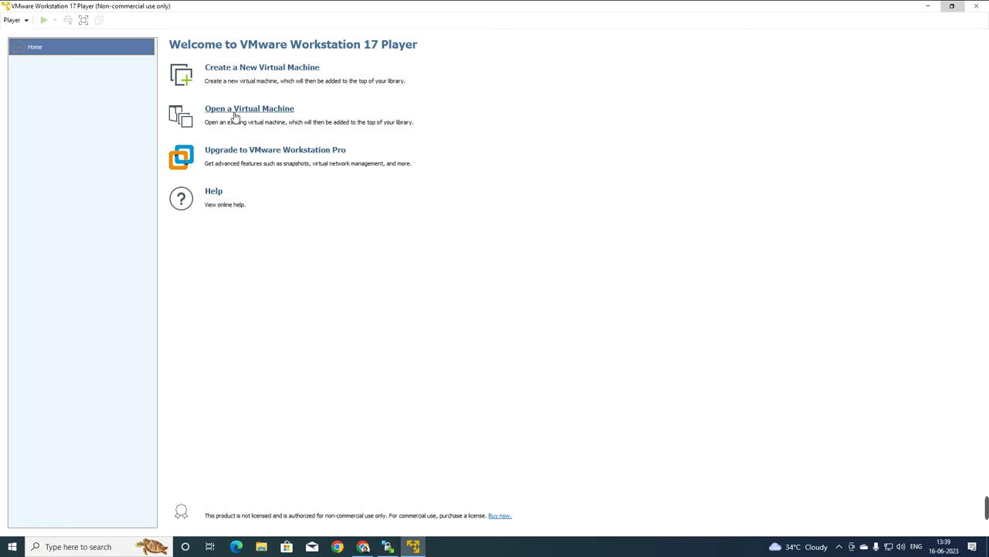
pyautogui.click(951, 7)
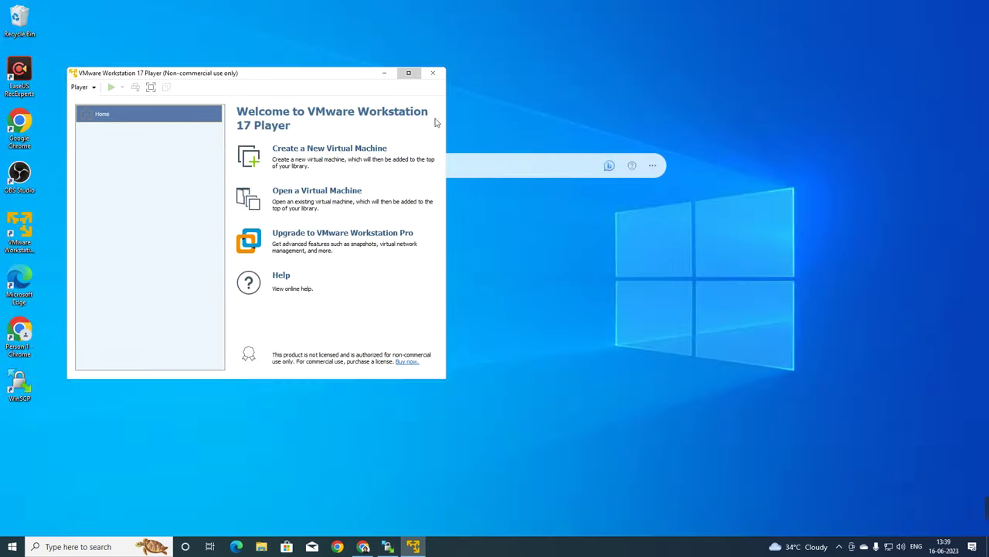
# - Open EVE-CE.ovf from E:\Eveng\eveng software\EVE-COM-5.0.1-19 as a virtual machine
pyautogui.click(304, 195)
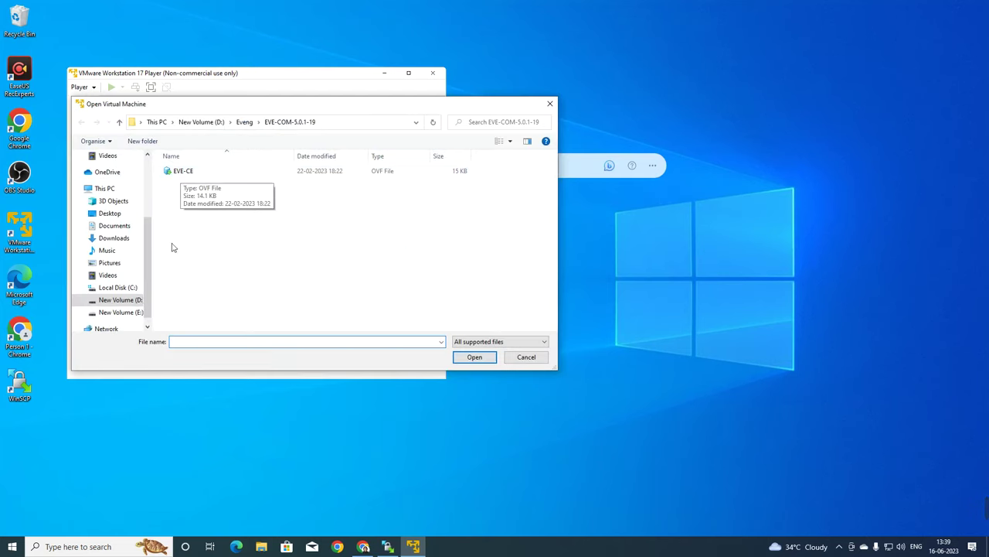
pyautogui.click(117, 311)
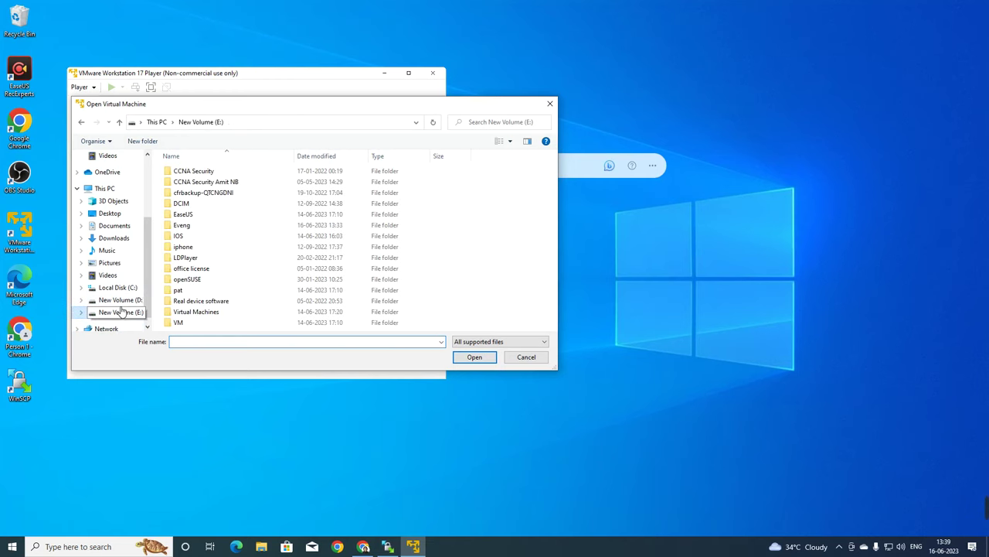
pyautogui.doubleClick(191, 225)
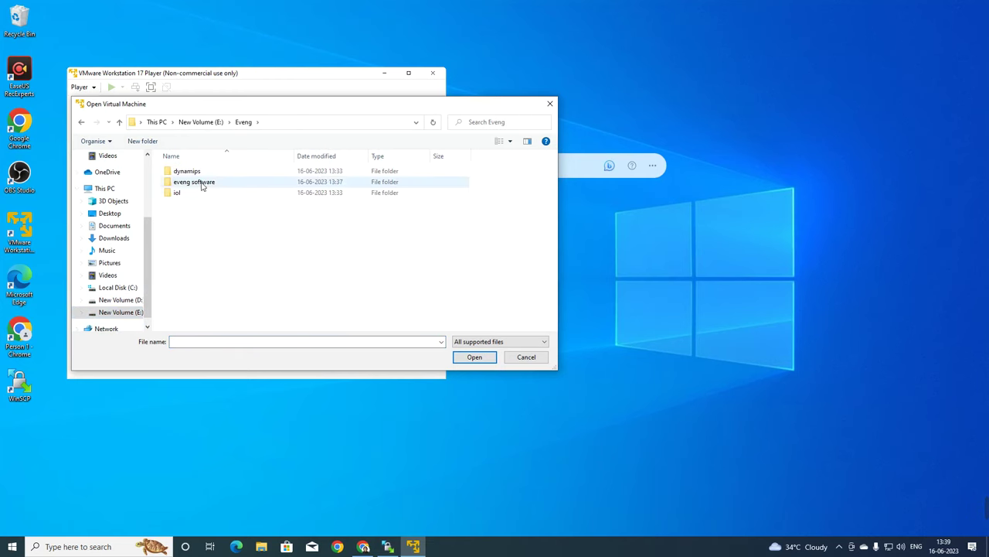
pyautogui.doubleClick(201, 186)
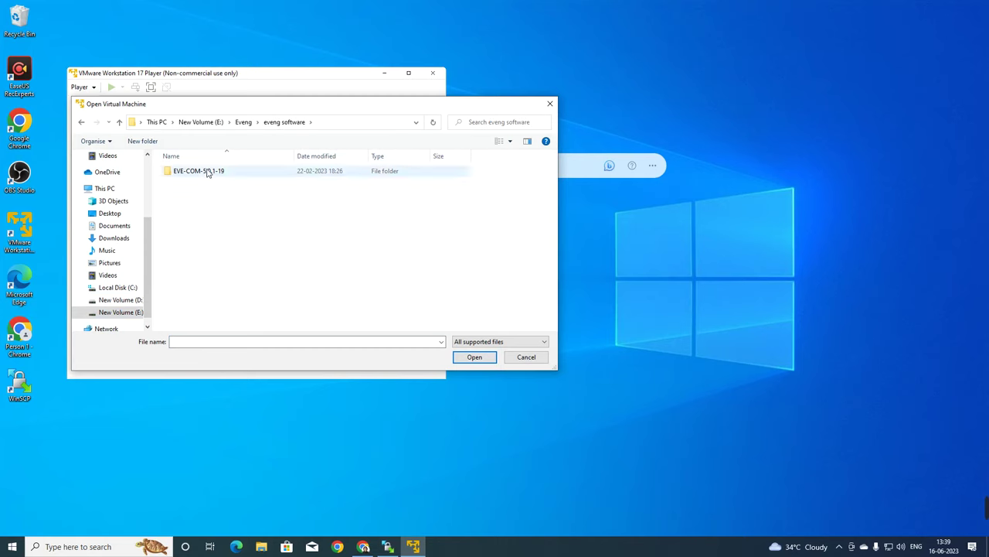
pyautogui.doubleClick(207, 172)
pyautogui.click(200, 177)
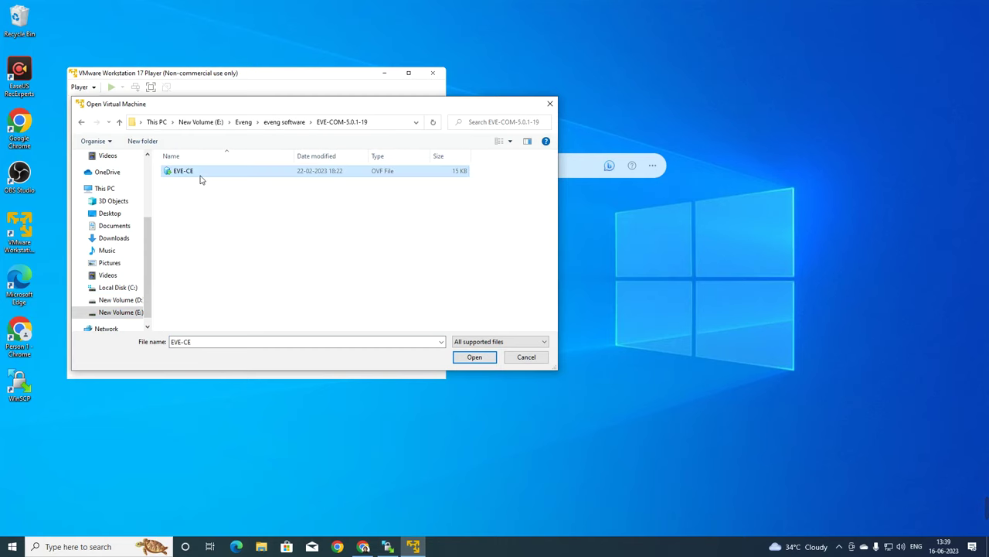
pyautogui.click(476, 357)
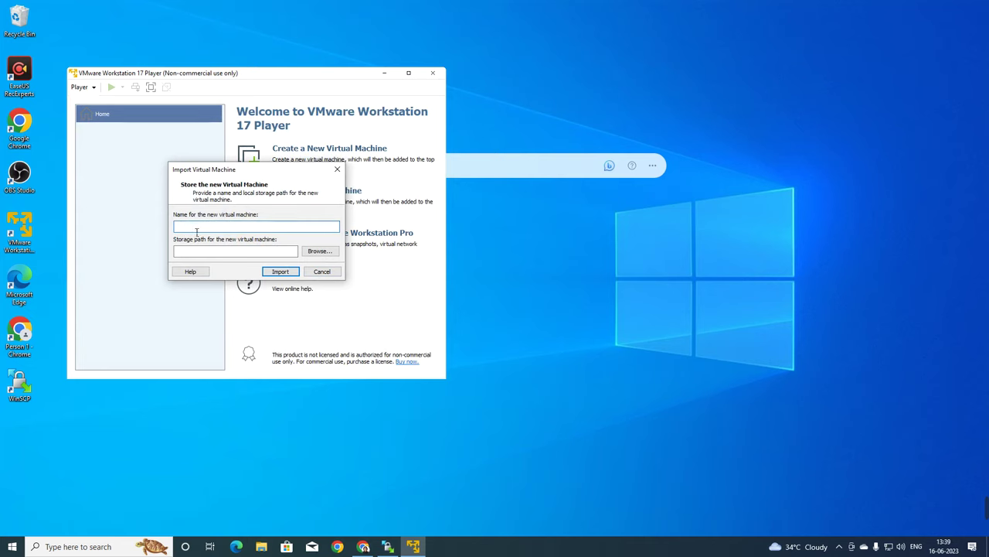
# - Name the imported virtual machine EVENG and start the import
pyautogui.write('E')
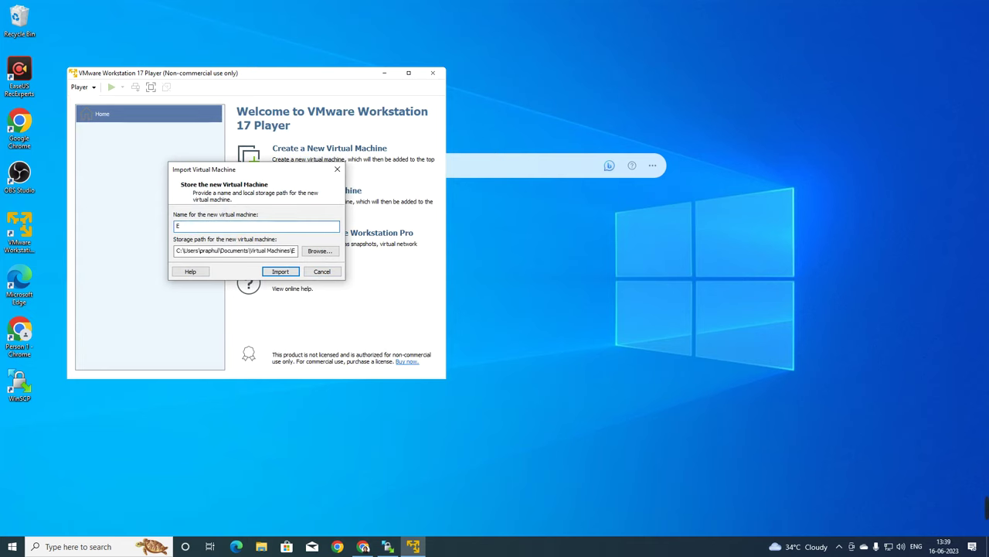
pyautogui.write('VENG')
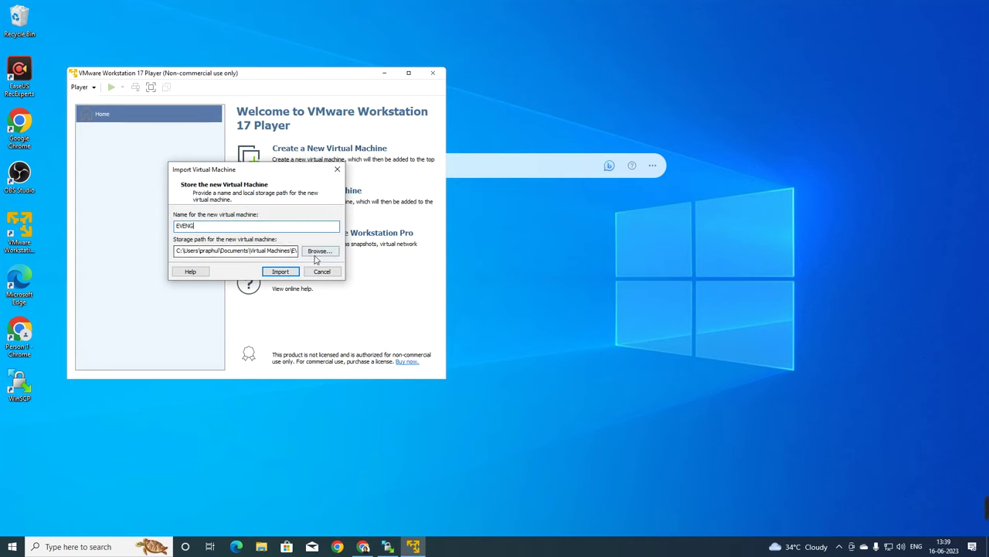
pyautogui.click(280, 271)
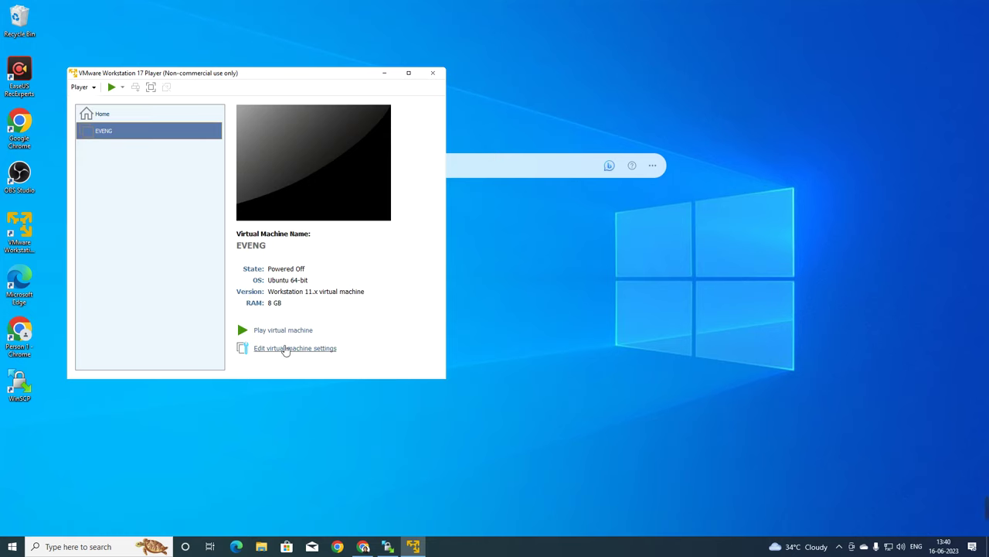
# - Change EVENG's network adapter from Bridged to NAT, save the settings, and power the machine on
pyautogui.click(297, 348)
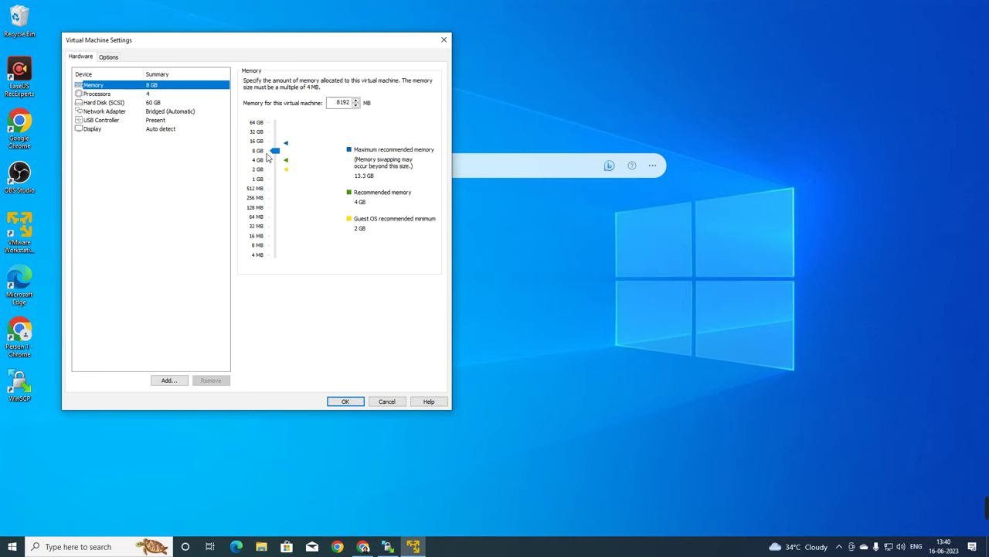
pyautogui.click(109, 96)
pyautogui.click(113, 103)
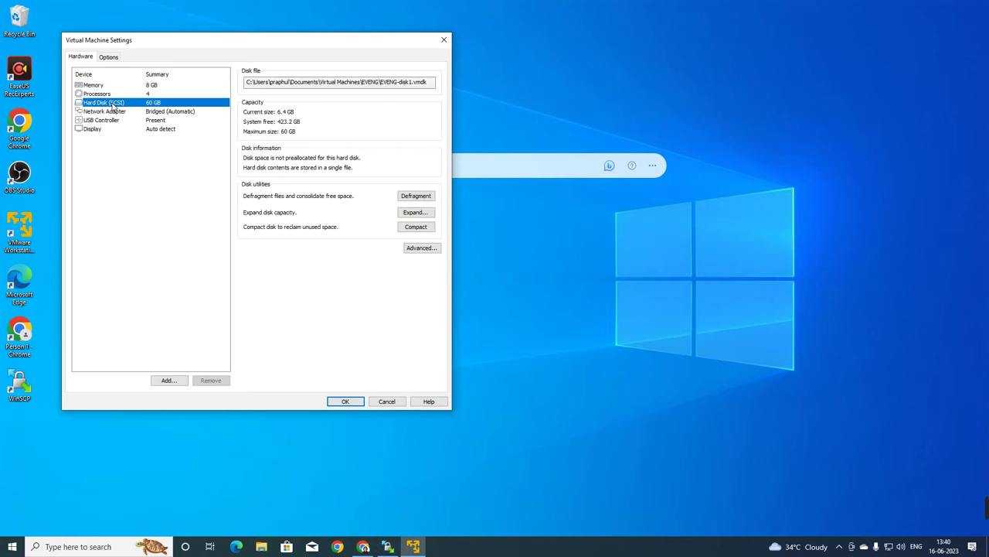
pyautogui.click(117, 112)
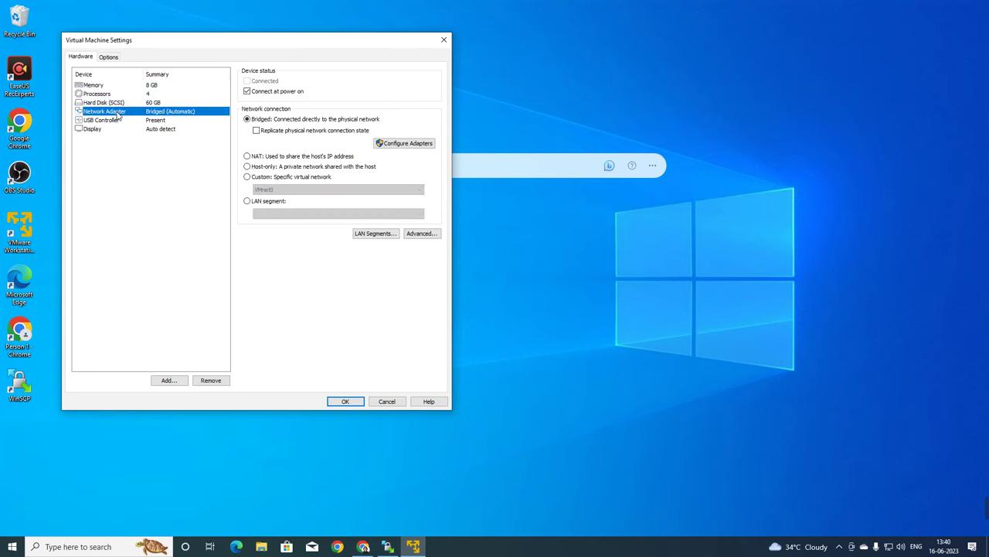
pyautogui.click(248, 157)
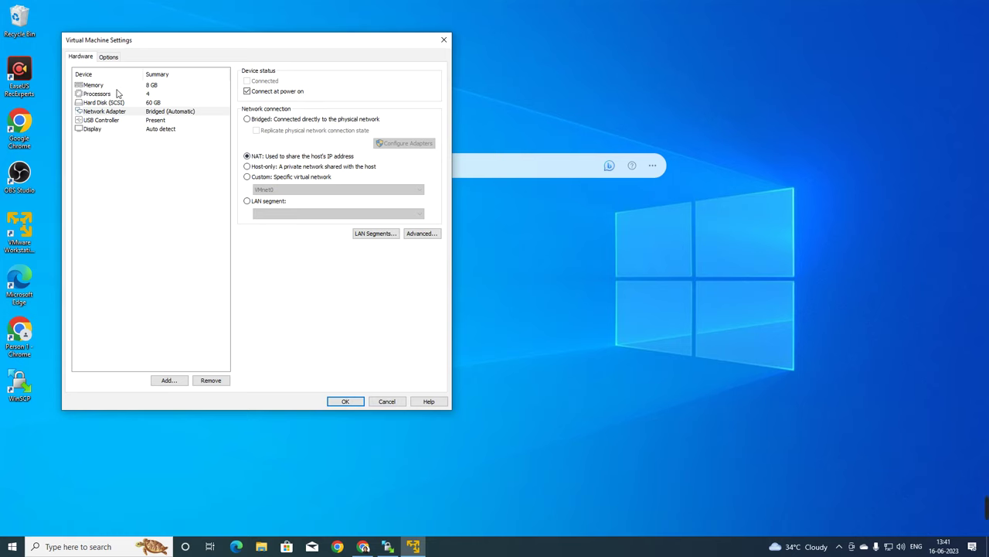
pyautogui.click(361, 406)
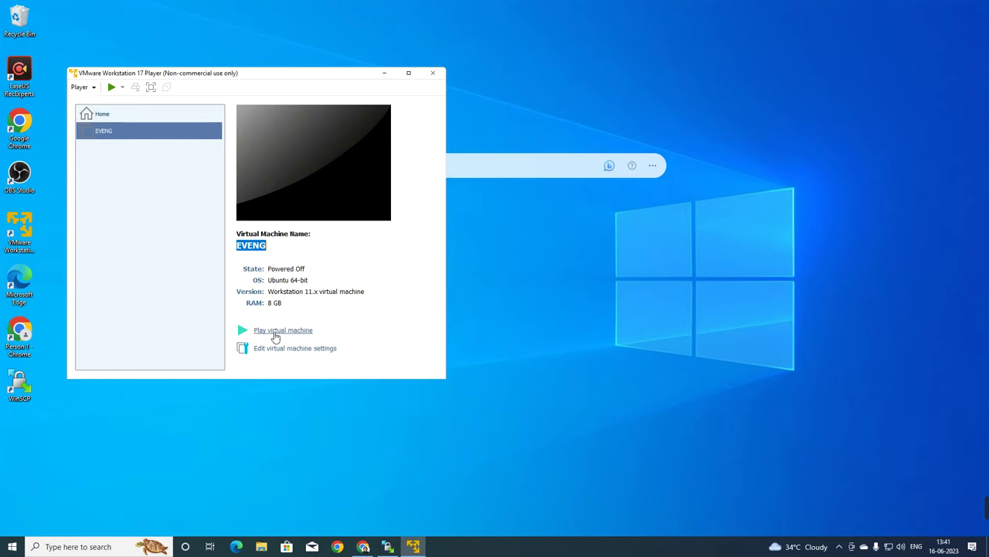
pyautogui.click(283, 332)
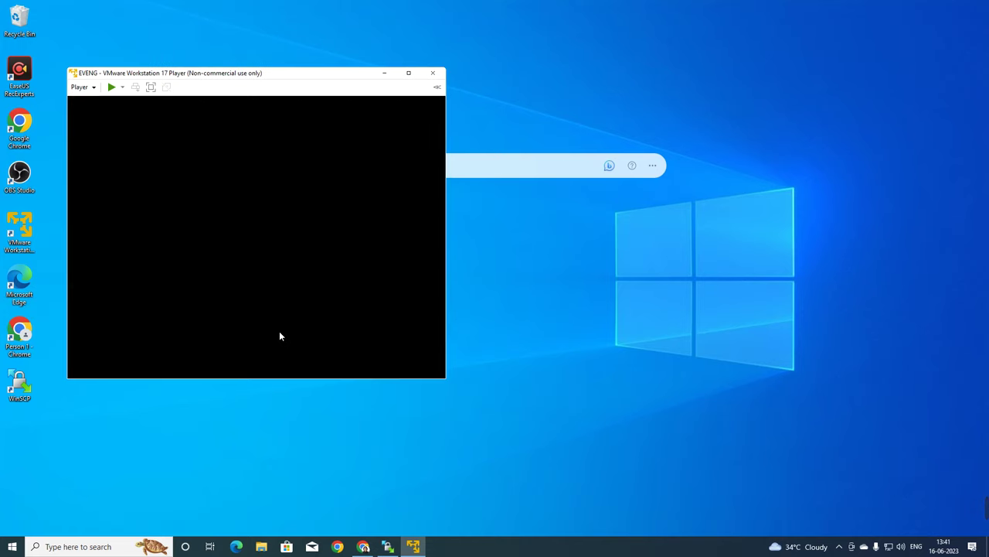
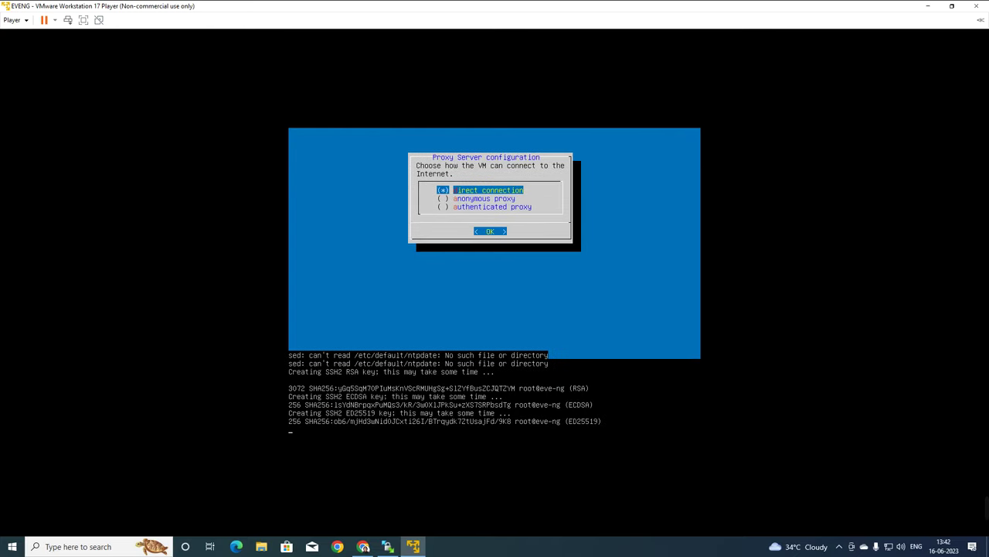
# - Accept the direct internet connection and log in to the EVE-NG console as root
pyautogui.press('Return')
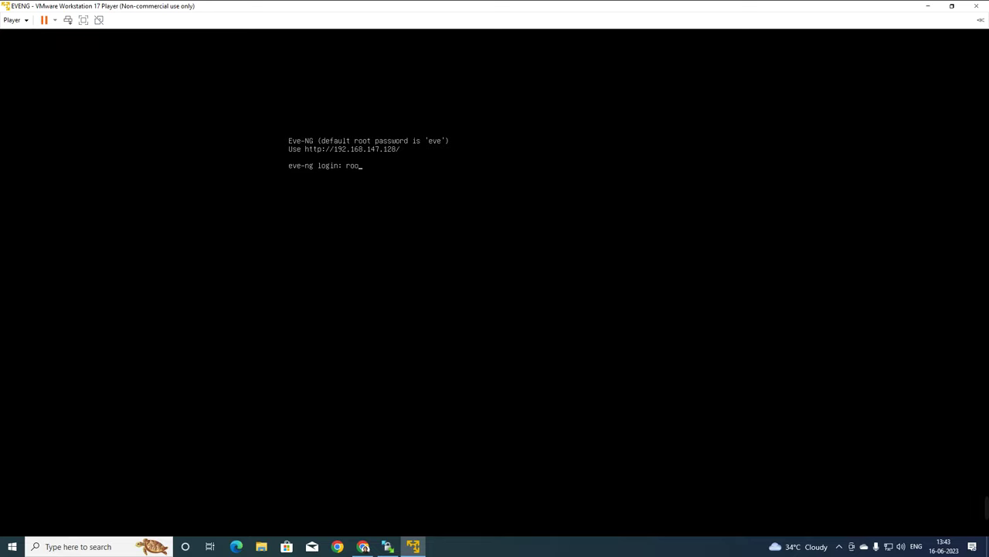
pyautogui.press('Return')
pyautogui.press('Return')
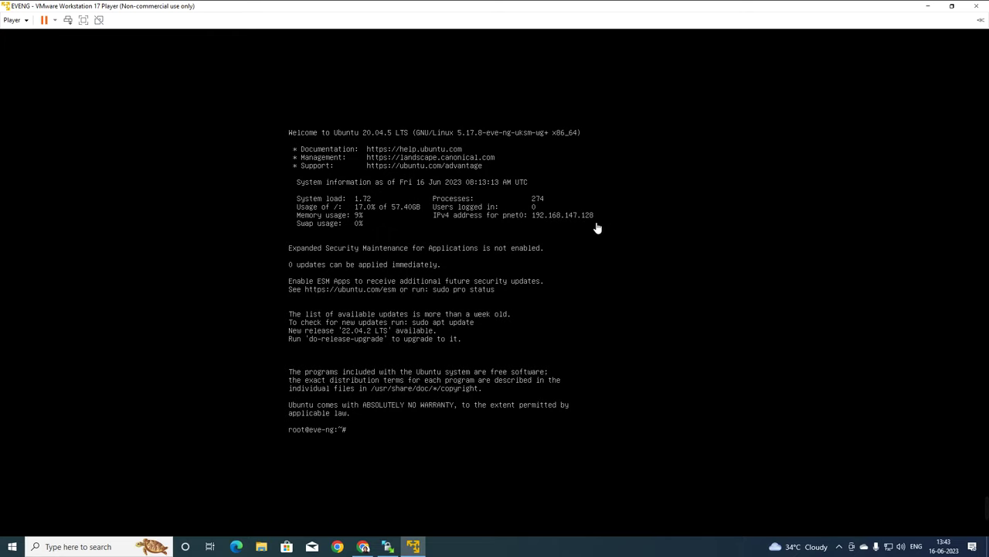
# - Ping 192.168.147.128 from Command Prompt, getting 4 of 4 replies, then minimize it
pyautogui.click(71, 549)
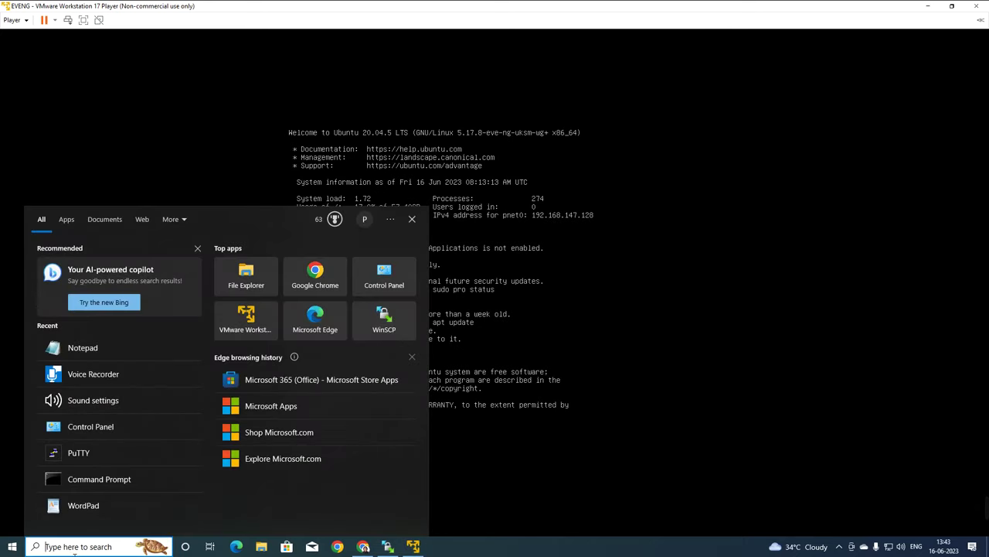
pyautogui.write('cmd')
pyautogui.press('Return')
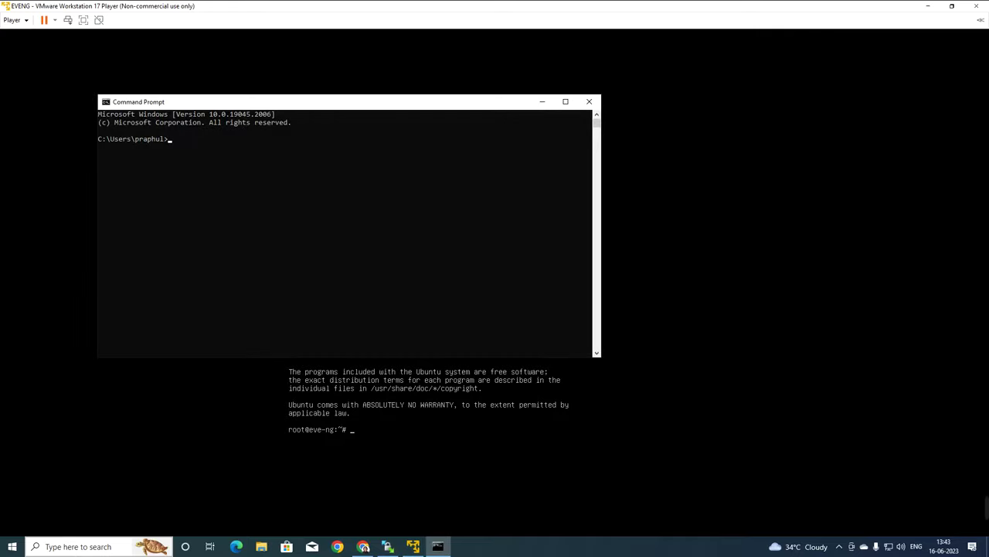
pyautogui.moveTo(362, 110); pyautogui.dragTo(514, 243)
pyautogui.write('P')
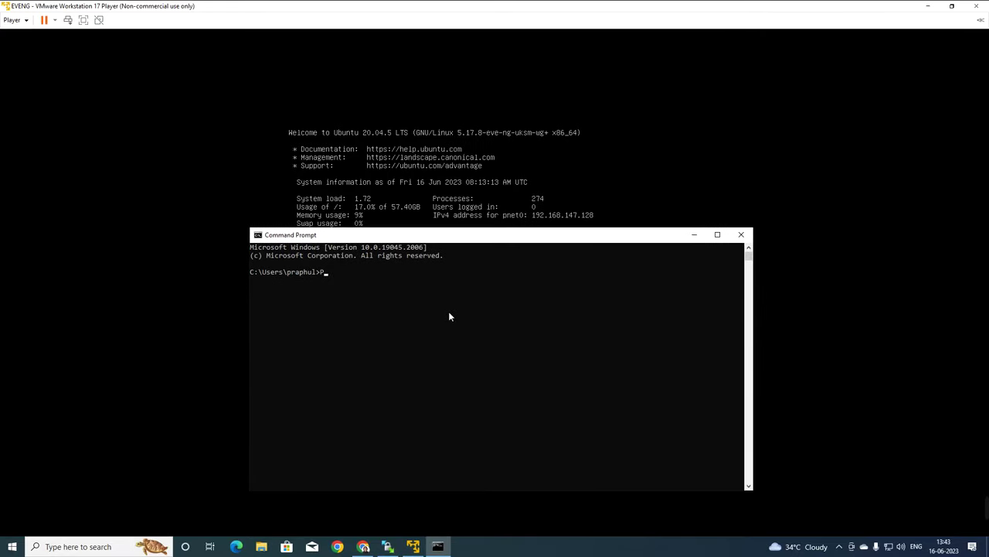
pyautogui.write('ING 192.168.147.128')
pyautogui.press('Return')
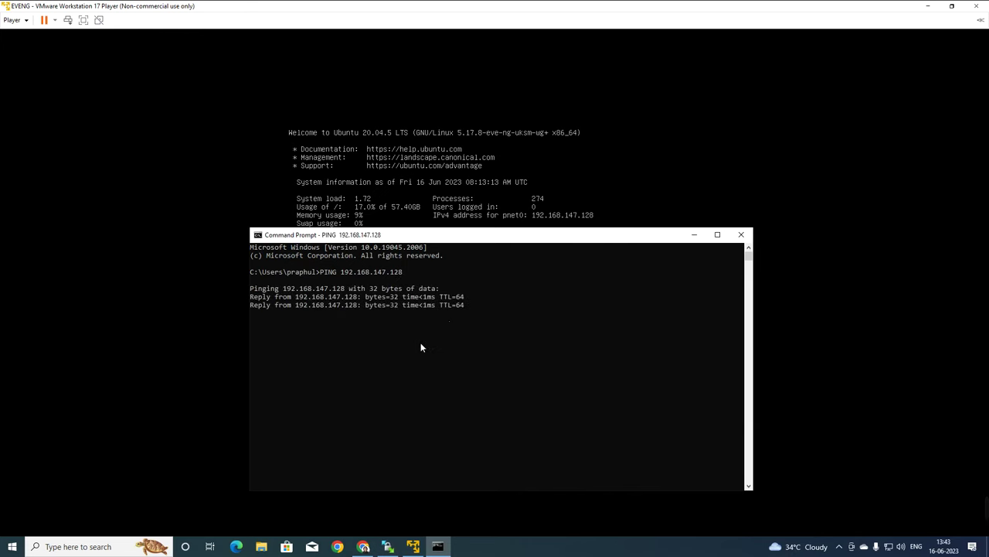
pyautogui.click(695, 234)
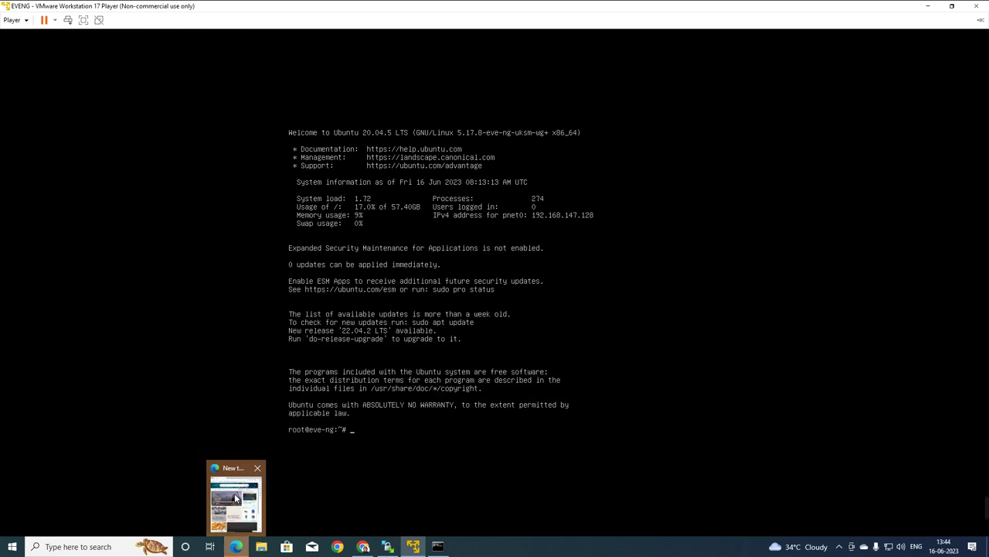
# - Load the EVE-NG web page at 192.168.147.128 in Edge and maximize the window
pyautogui.click(242, 550)
pyautogui.moveTo(257, 12); pyautogui.dragTo(578, 246)
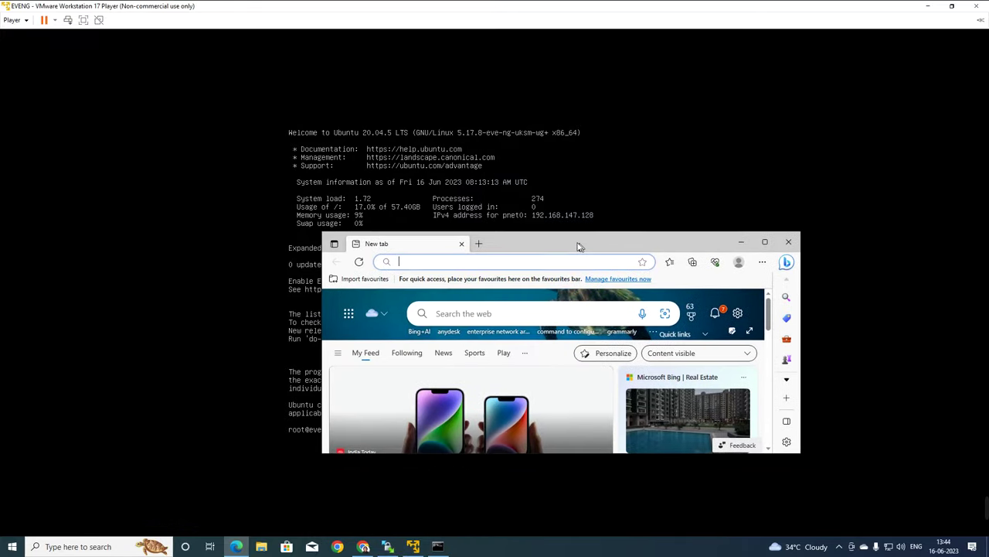
pyautogui.click(445, 264)
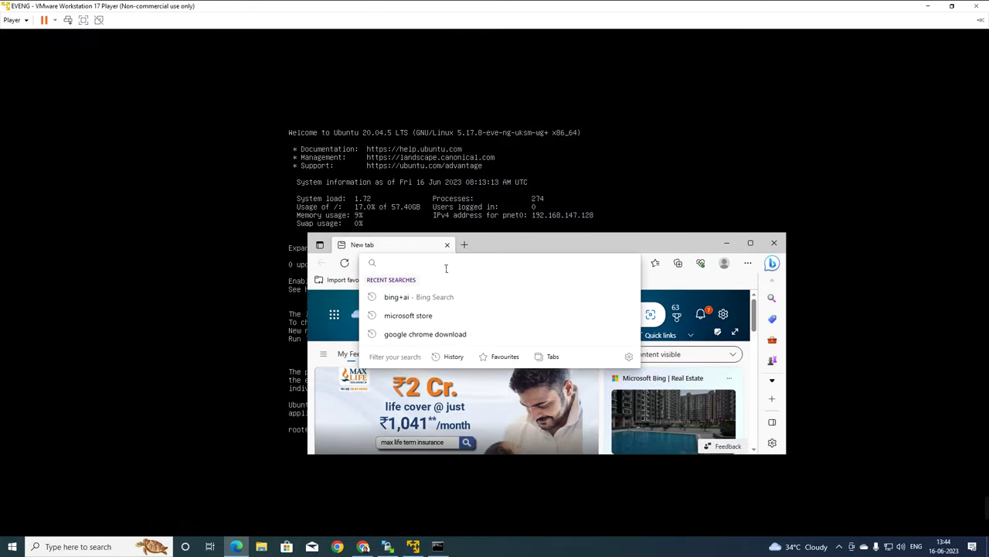
pyautogui.write('192.16')
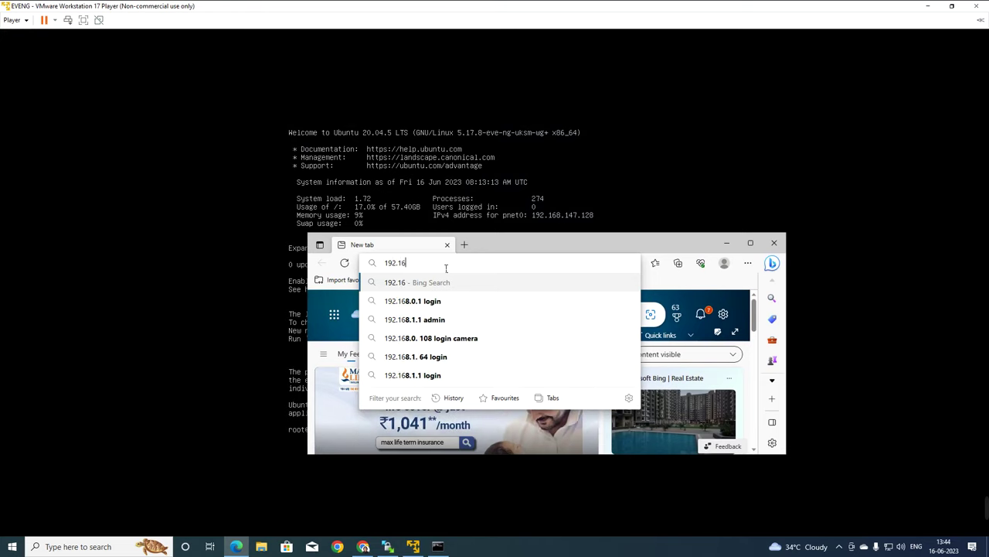
pyautogui.write('8.147')
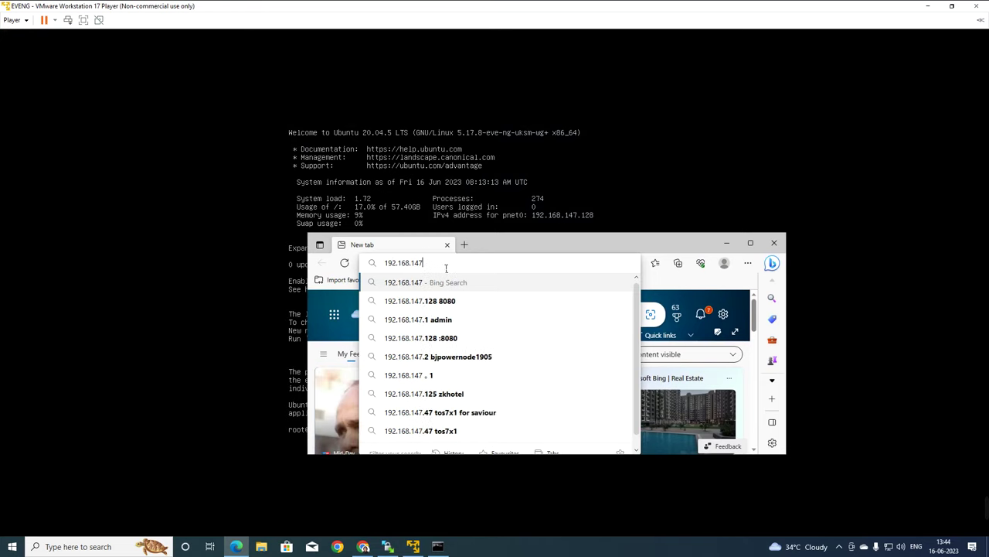
pyautogui.write('.128')
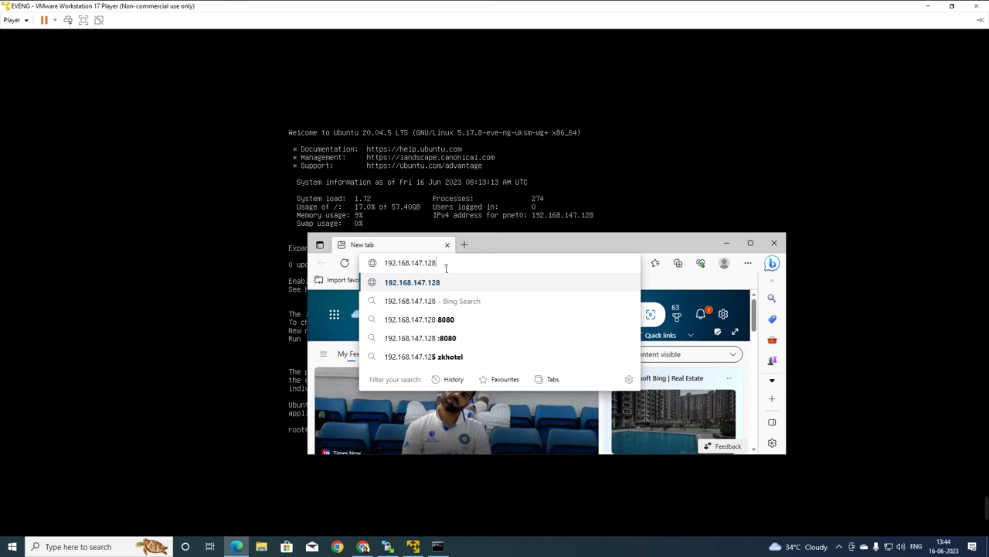
pyautogui.press('Return')
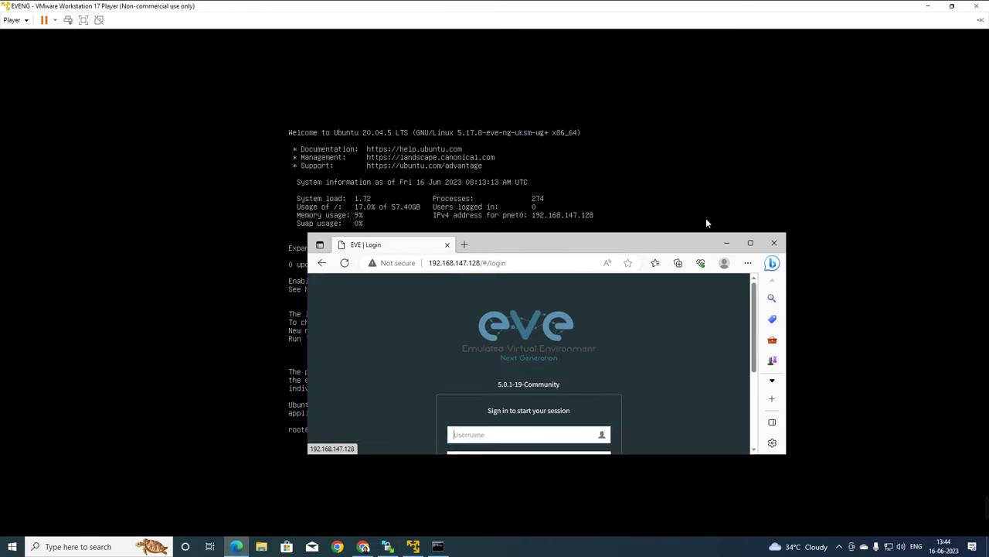
pyautogui.click(749, 244)
# - Sign in to EVE-NG with username admin and the account password
pyautogui.click(405, 238)
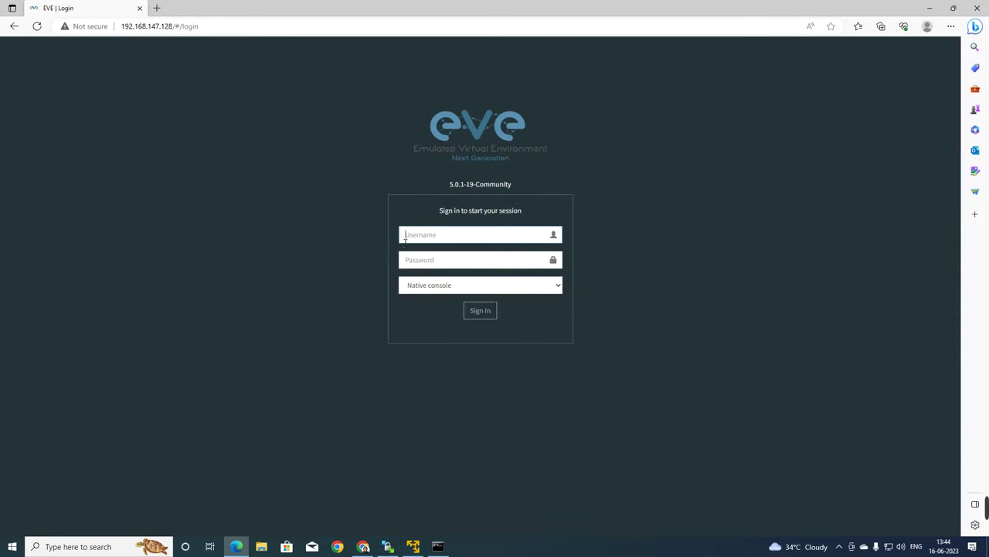
pyautogui.click(480, 312)
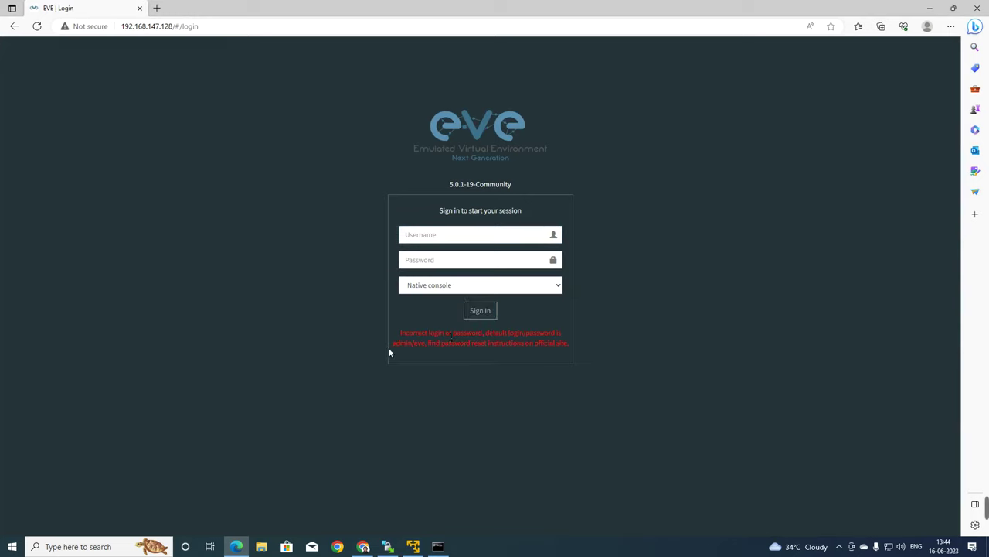
pyautogui.click(437, 240)
pyautogui.write('AD')
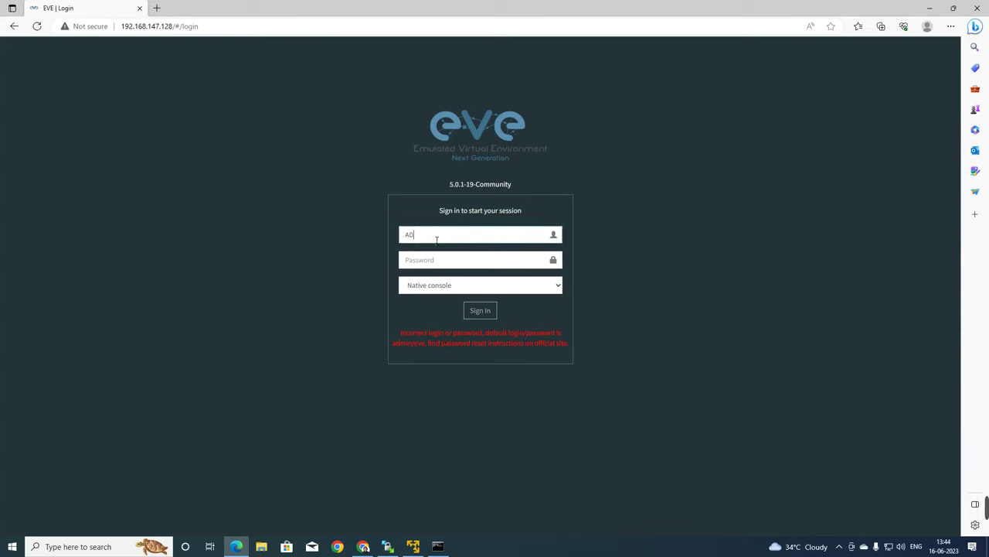
pyautogui.write('MIN')
pyautogui.press('Tab')
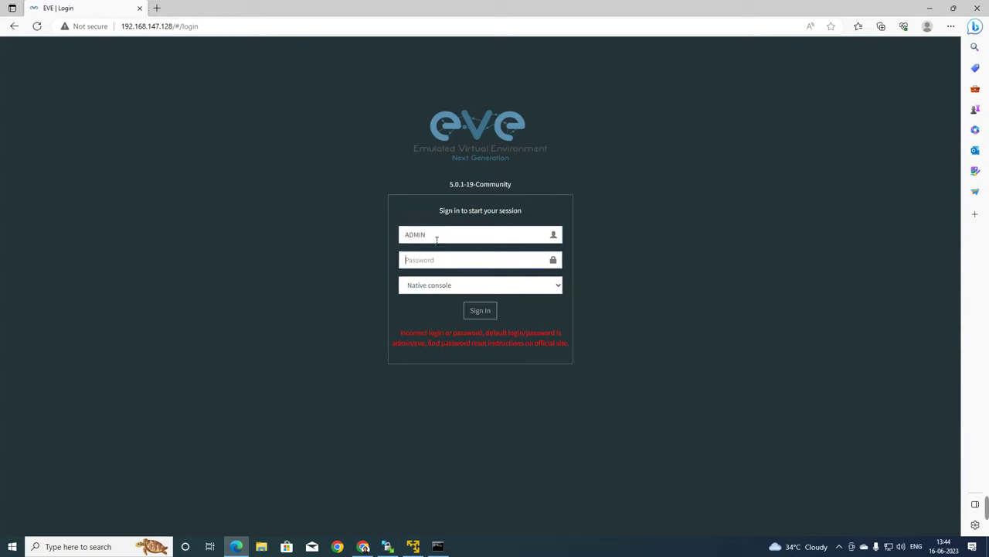
pyautogui.click(436, 240)
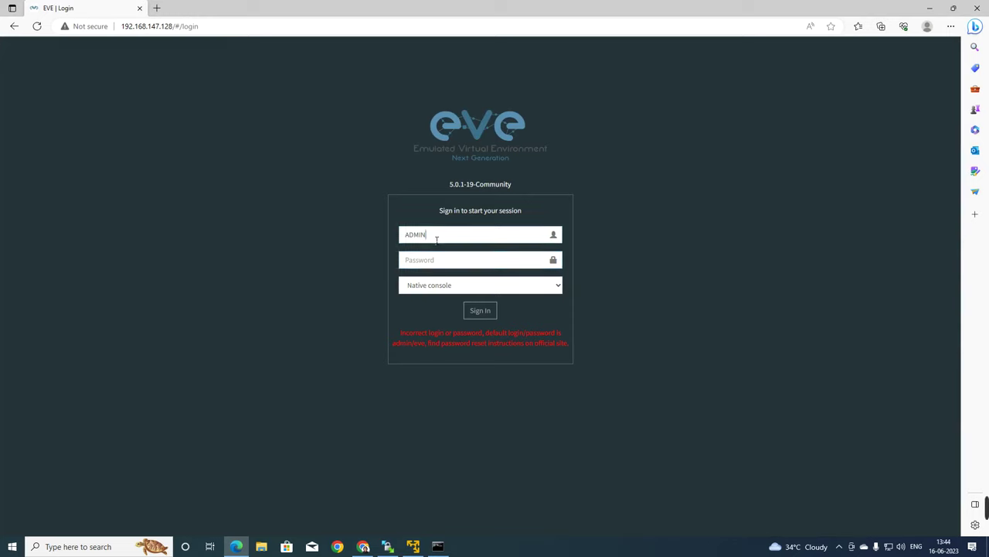
pyautogui.press('BackSpace')
pyautogui.press('BackSpace')
pyautogui.press('BackSpace')
pyautogui.press('BackSpace')
pyautogui.write('adm')
pyautogui.press('Tab')
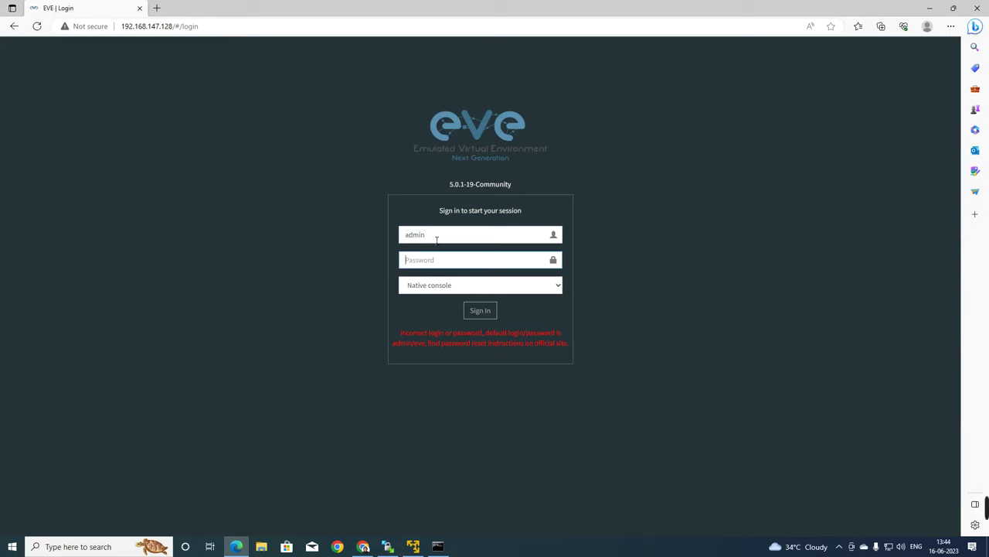
pyautogui.write('eve')
pyautogui.press('Return')
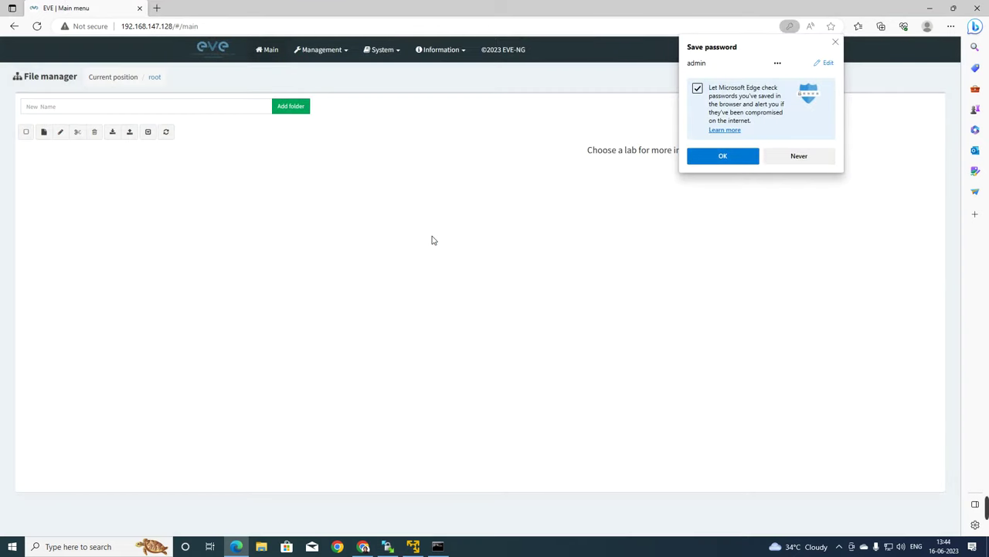
# - Dismiss the save-password offer and create a folder named CCNP
pyautogui.click(836, 43)
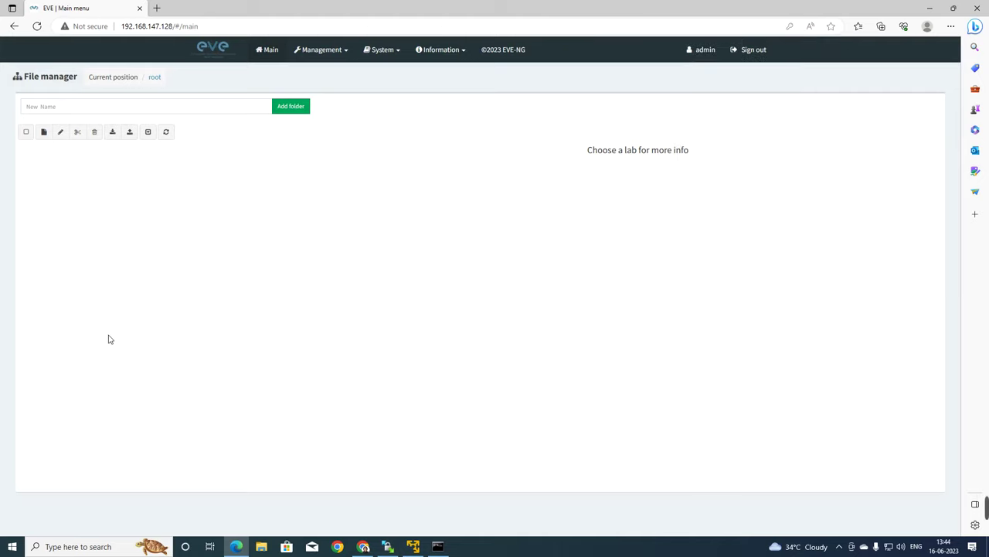
pyautogui.click(47, 109)
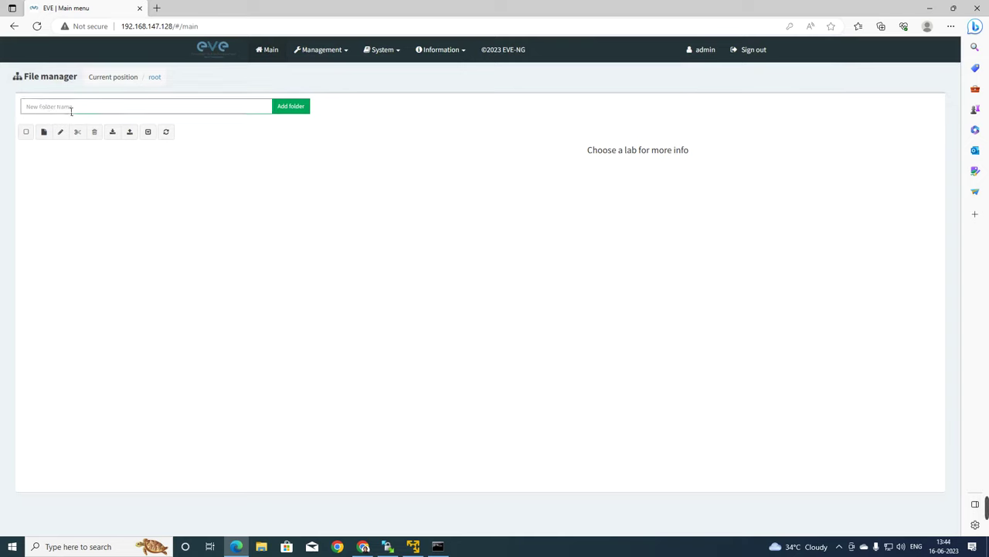
pyautogui.write('cc')
pyautogui.click(292, 109)
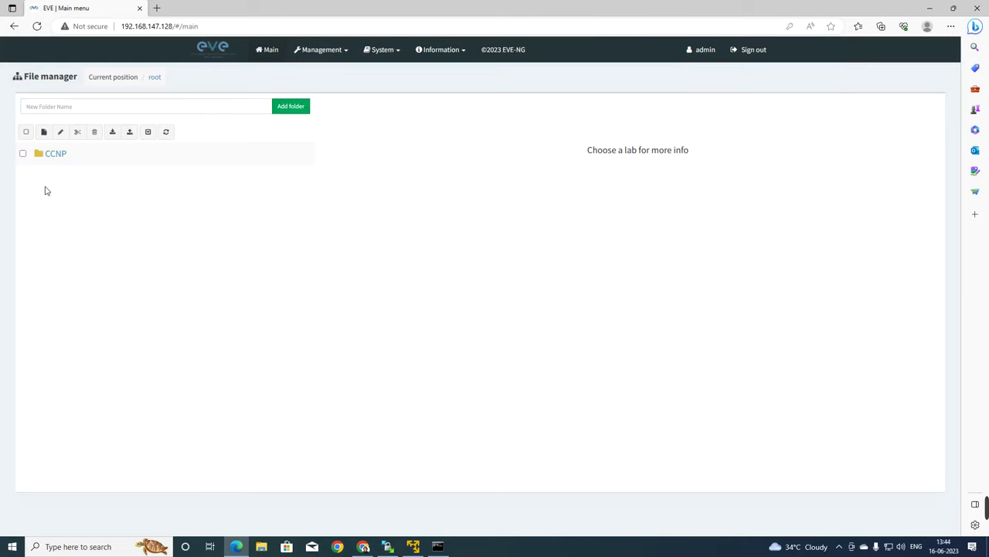
# - Create a new lab named 'Static Routing'
pyautogui.click(45, 132)
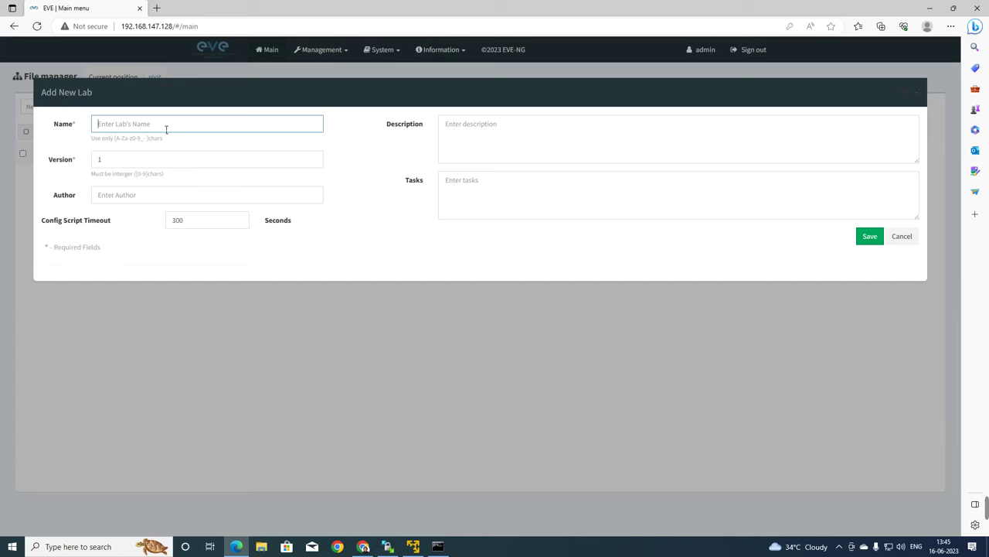
pyautogui.write('l')
pyautogui.press('BackSpace')
pyautogui.press('BackSpace')
pyautogui.write('Static Routing')
pyautogui.press('Return')
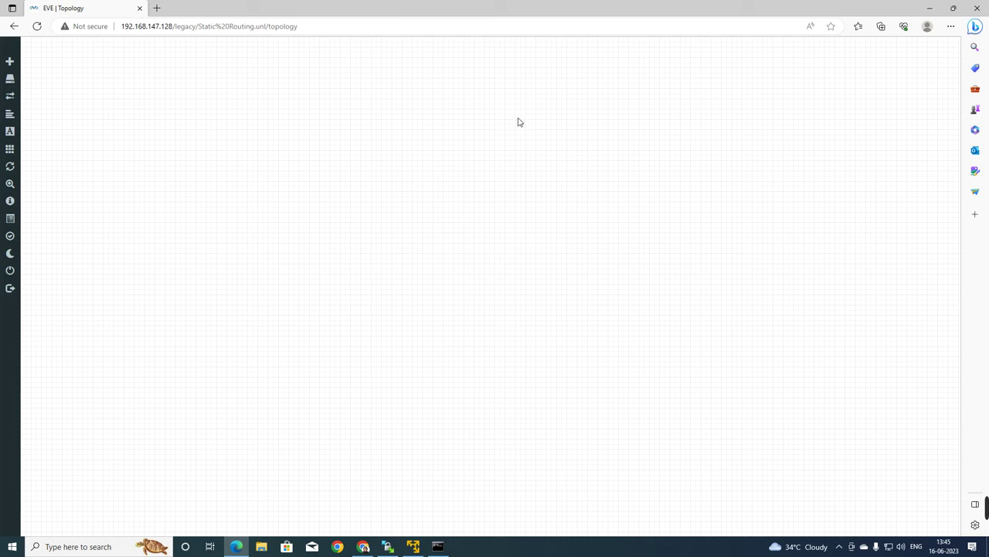
# - Add two Virtual PC (VPCS) nodes to the lab canvas
pyautogui.rightClick(278, 125)
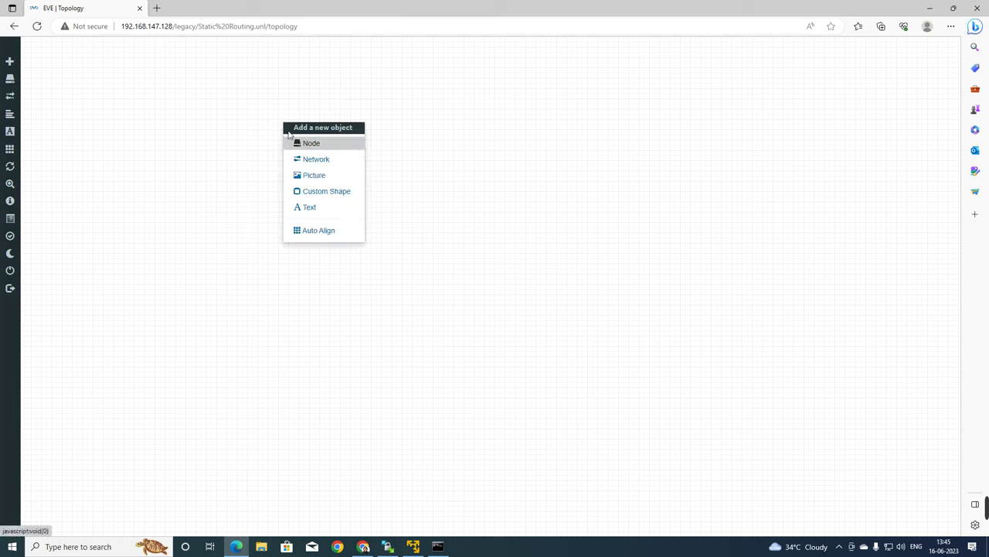
pyautogui.click(224, 134)
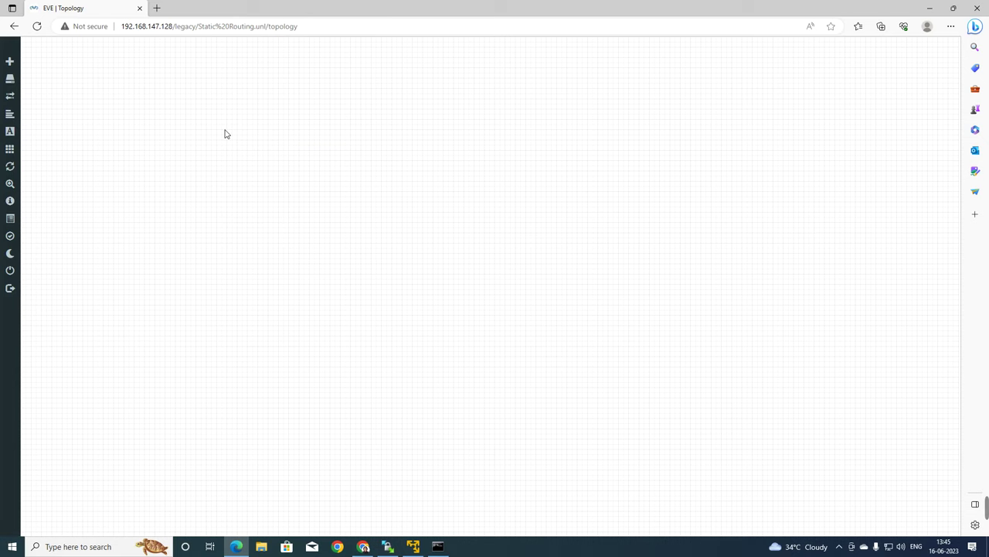
pyautogui.rightClick(225, 134)
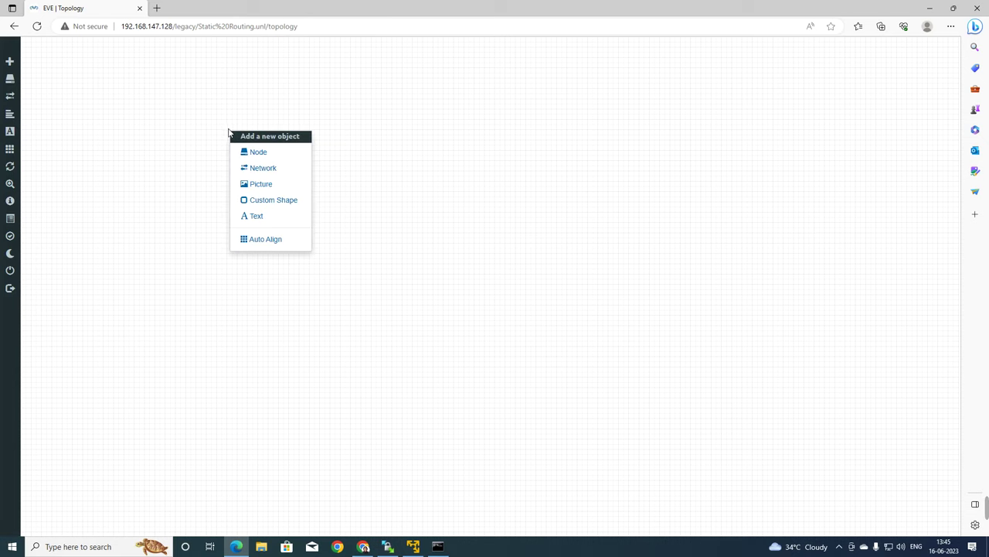
pyautogui.click(274, 159)
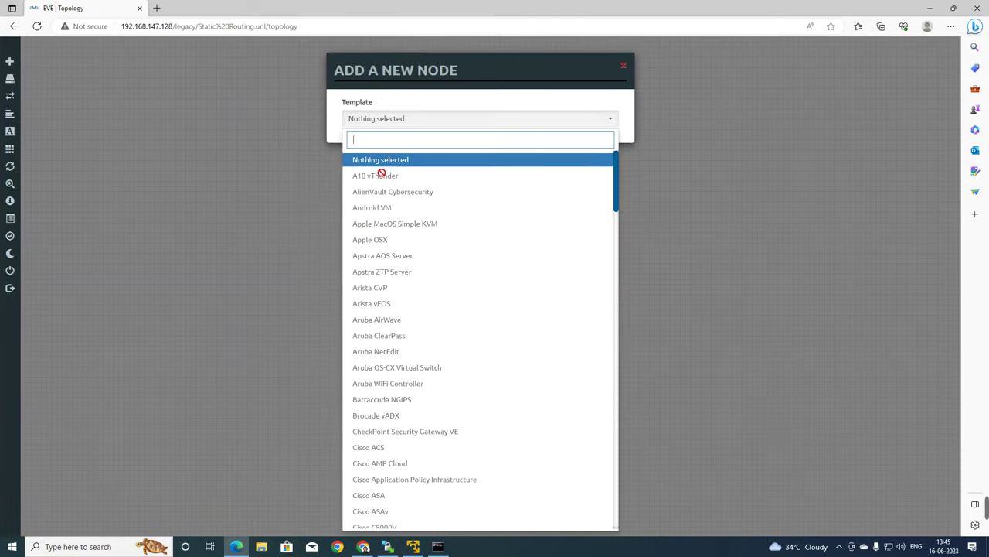
pyautogui.scroll(-5, 399, 230)
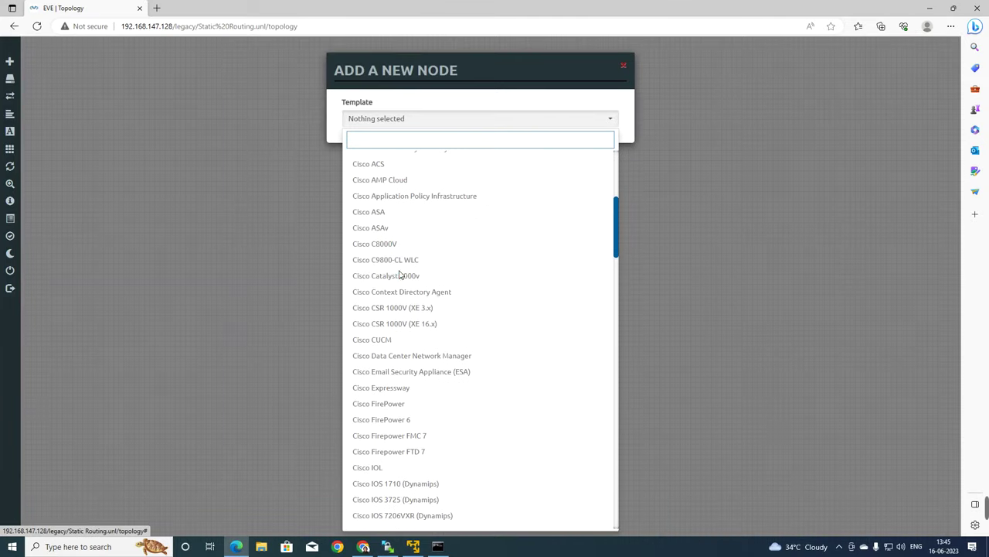
pyautogui.scroll(-3, 402, 273)
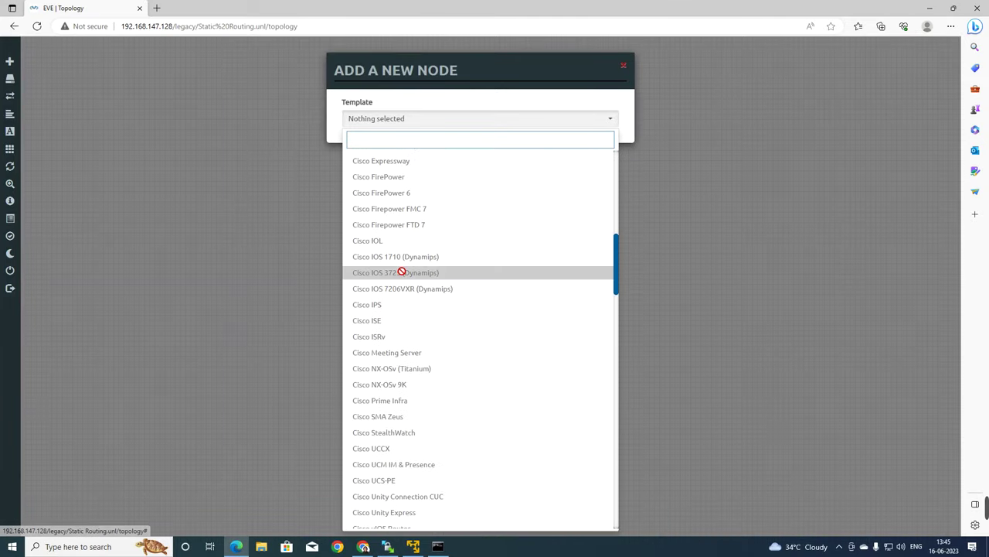
pyautogui.scroll(-1, 401, 272)
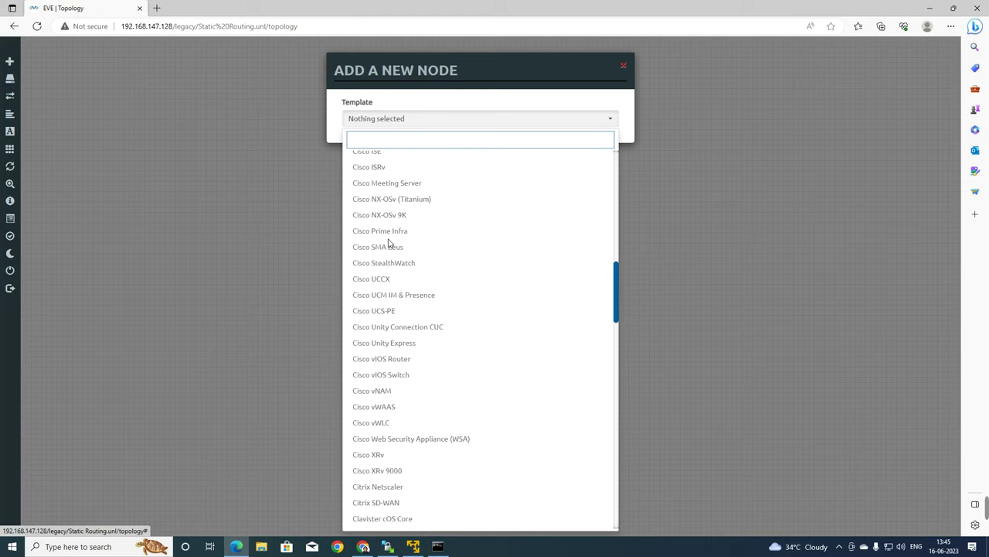
pyautogui.scroll(-20, 402, 255)
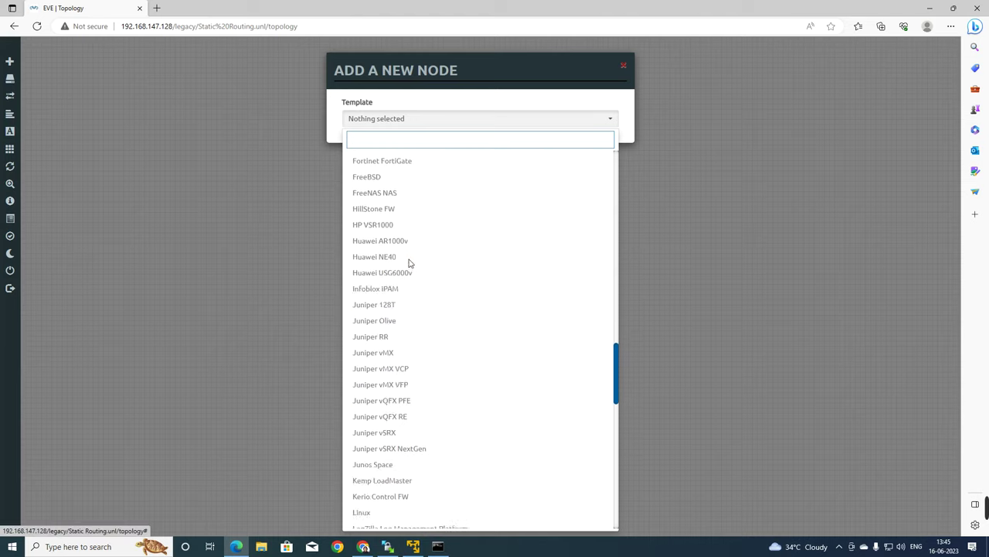
pyautogui.scroll(-1, 417, 295)
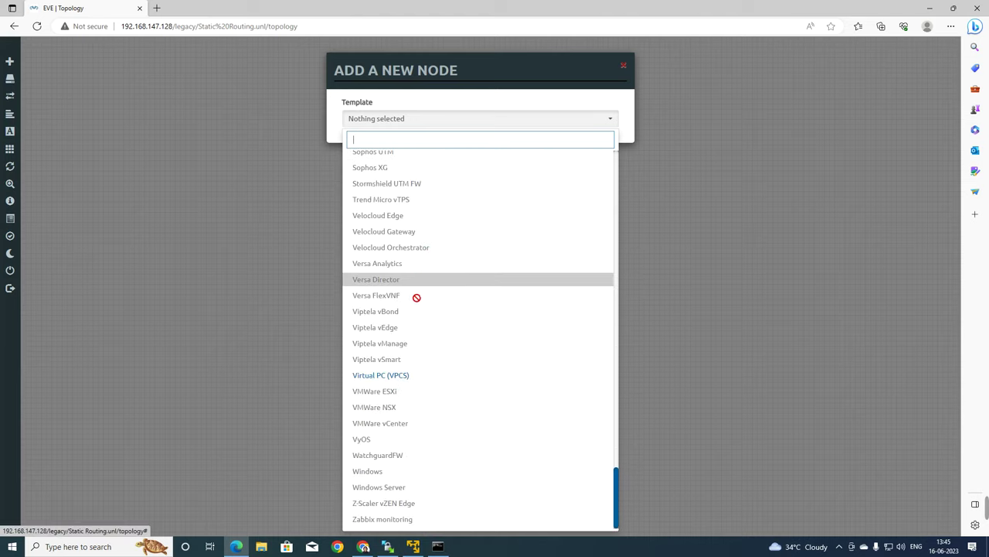
pyautogui.click(409, 379)
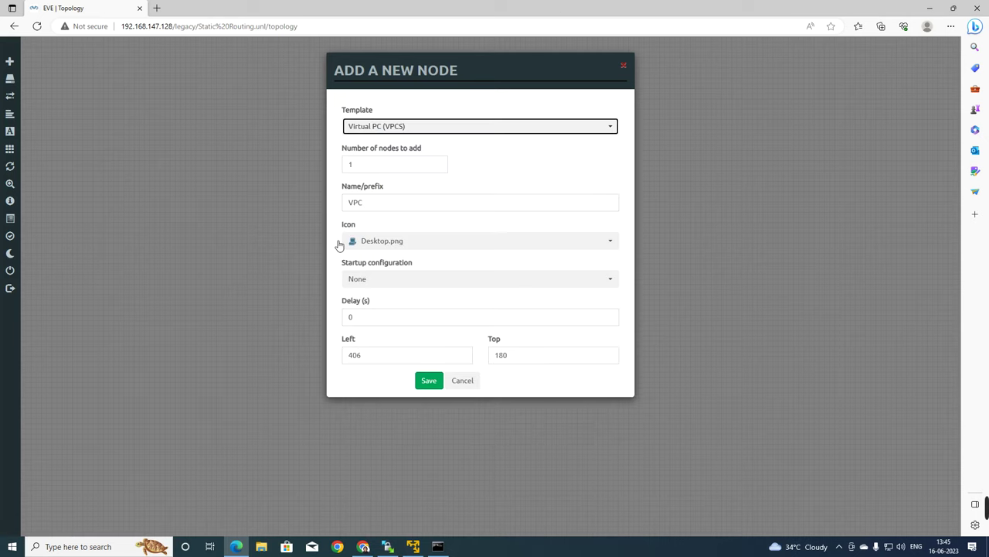
pyautogui.click(346, 163)
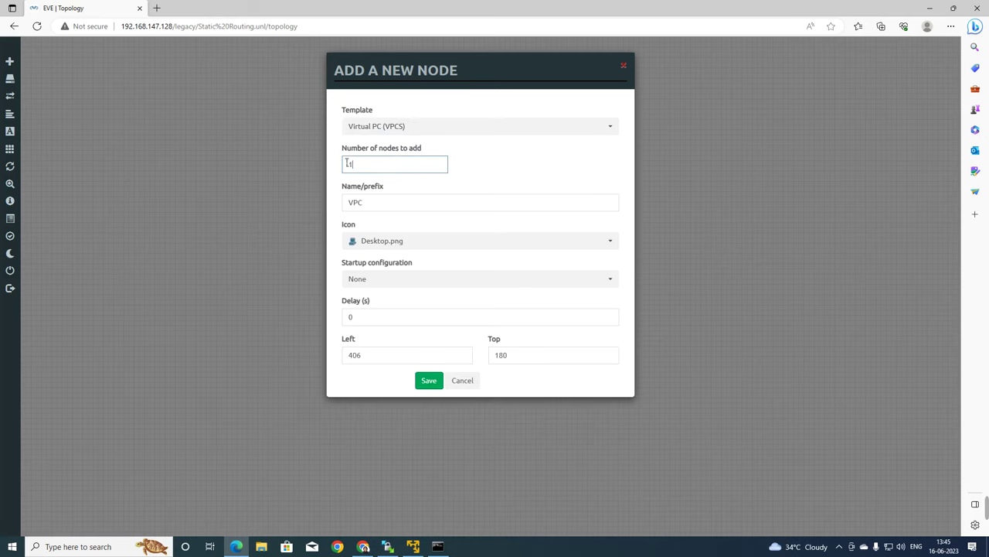
pyautogui.write('2')
pyautogui.press('Return')
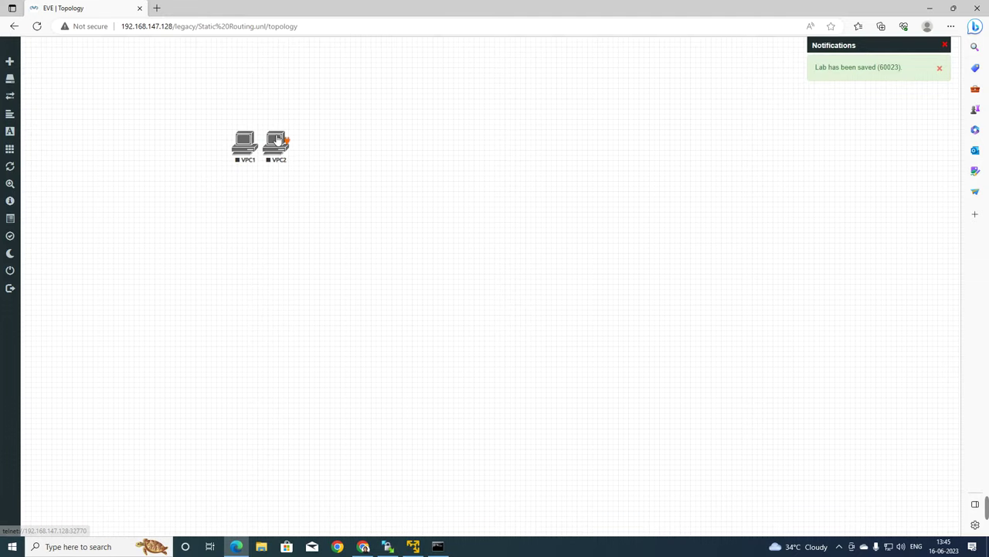
# - Move VPC2 away from VPC1 and link them eth0 to eth0
pyautogui.moveTo(276, 144); pyautogui.dragTo(426, 147)
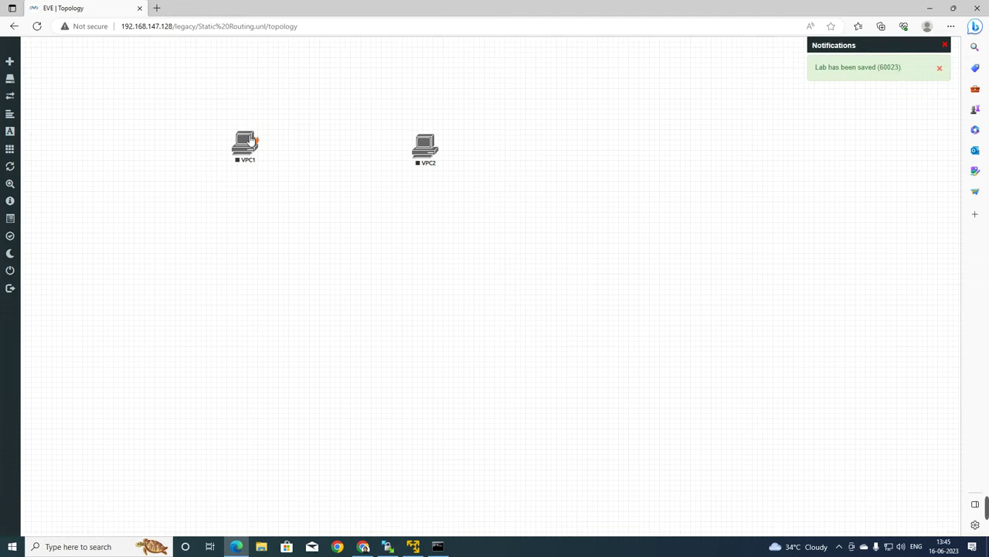
pyautogui.moveTo(259, 142); pyautogui.dragTo(424, 145)
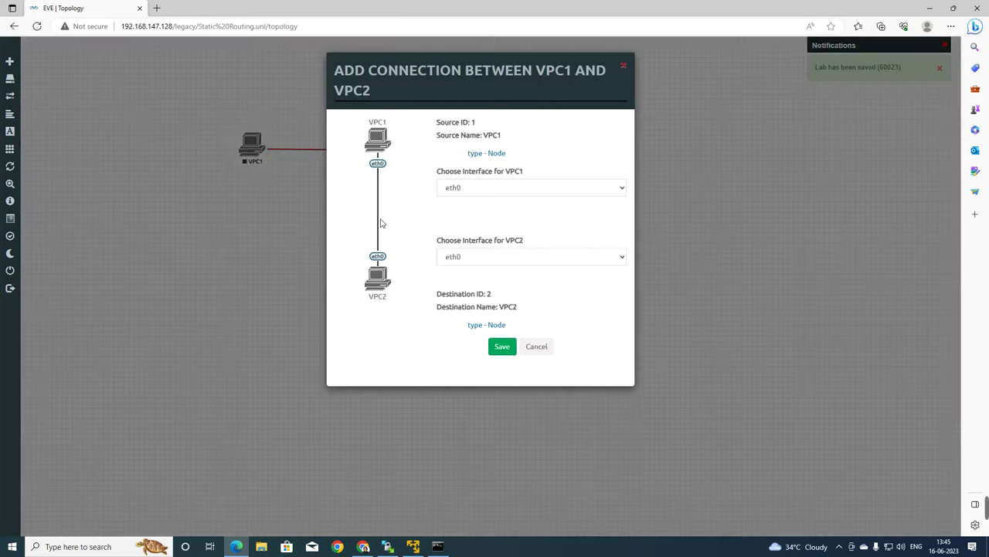
pyautogui.click(502, 347)
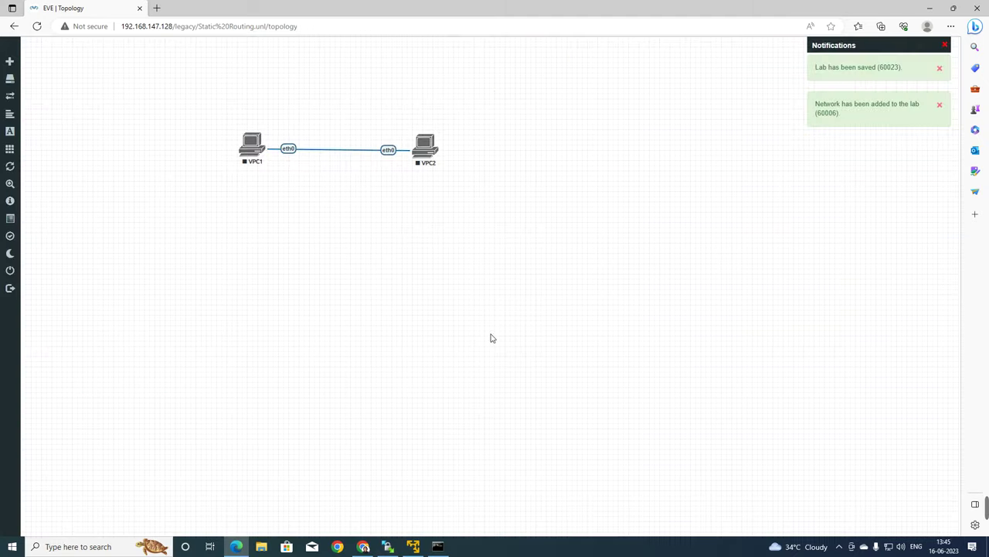
pyautogui.moveTo(14, 154)
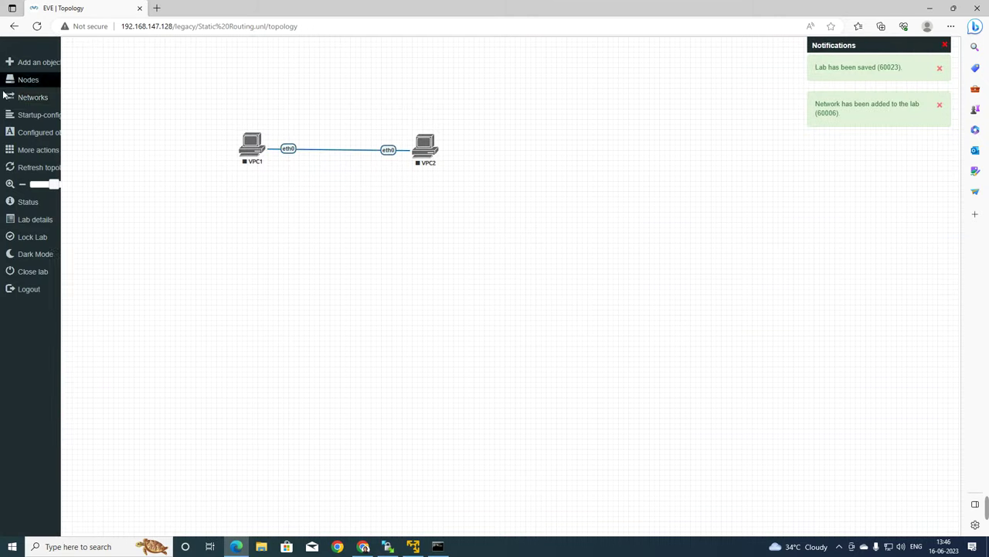
# - Start all nodes and set VPC1's address to 10.1.1.1/24 in its telnet console
pyautogui.click(38, 153)
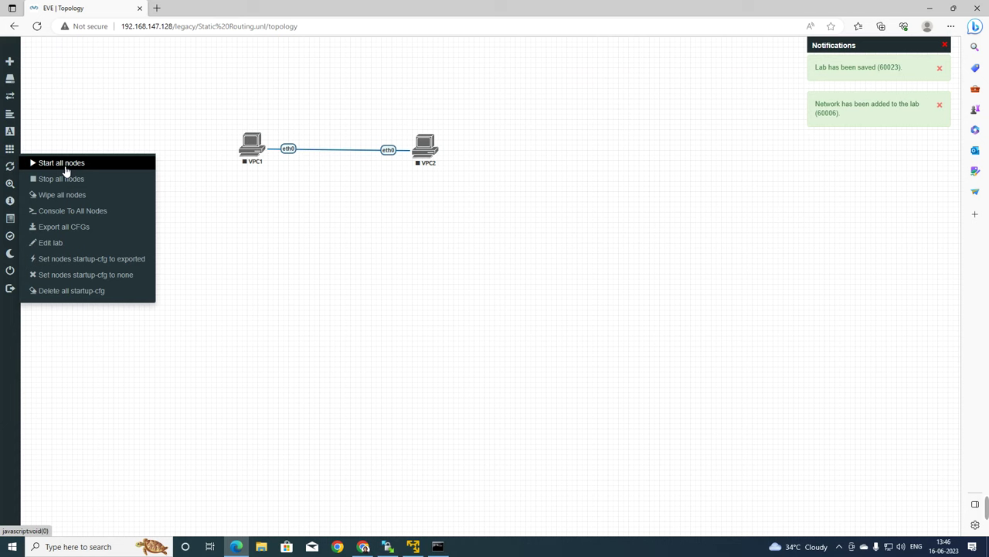
pyautogui.click(62, 163)
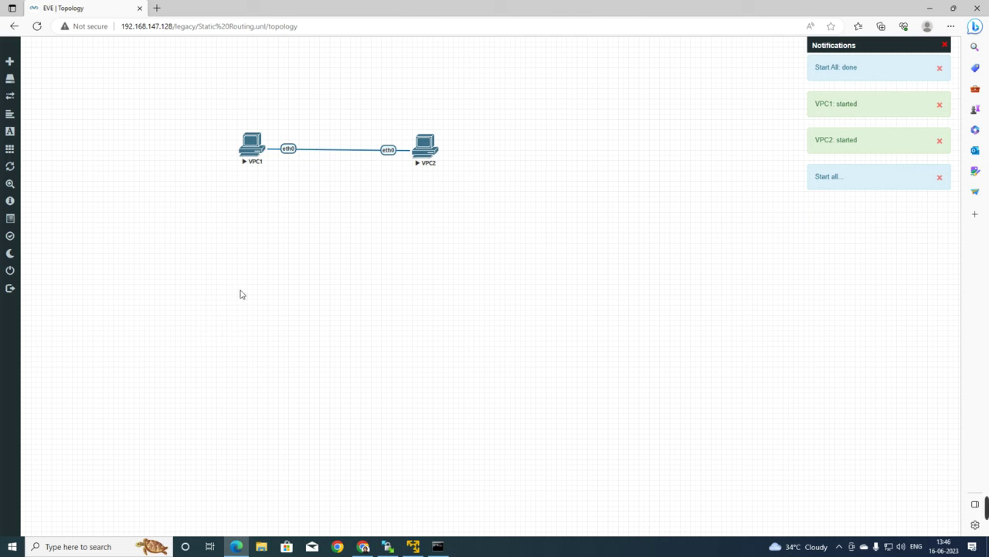
pyautogui.click(257, 153)
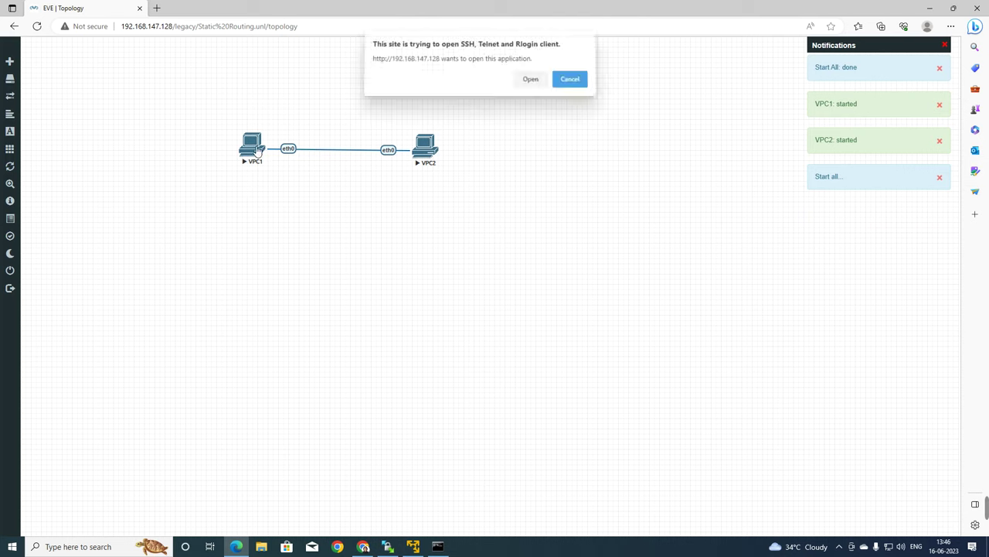
pyautogui.click(532, 78)
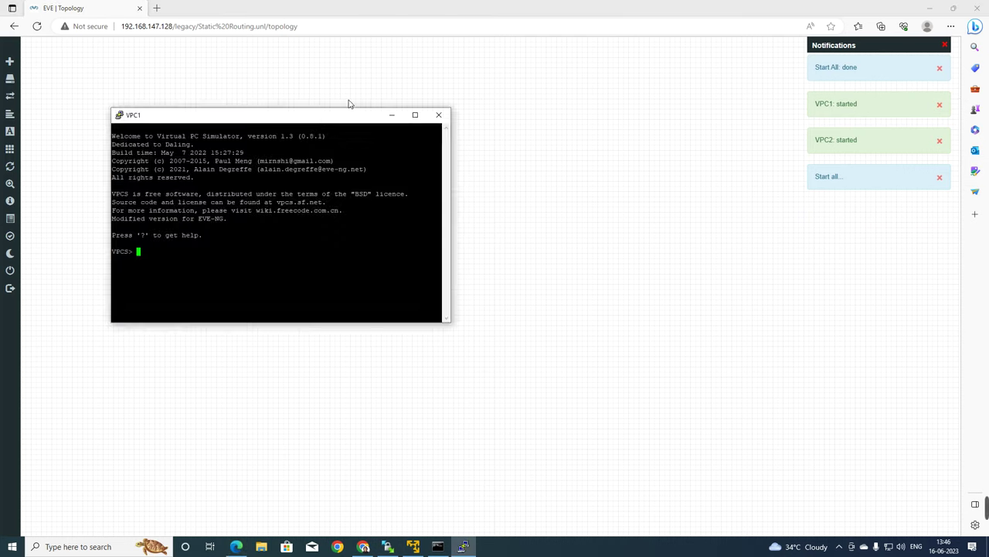
pyautogui.moveTo(307, 124); pyautogui.dragTo(338, 192)
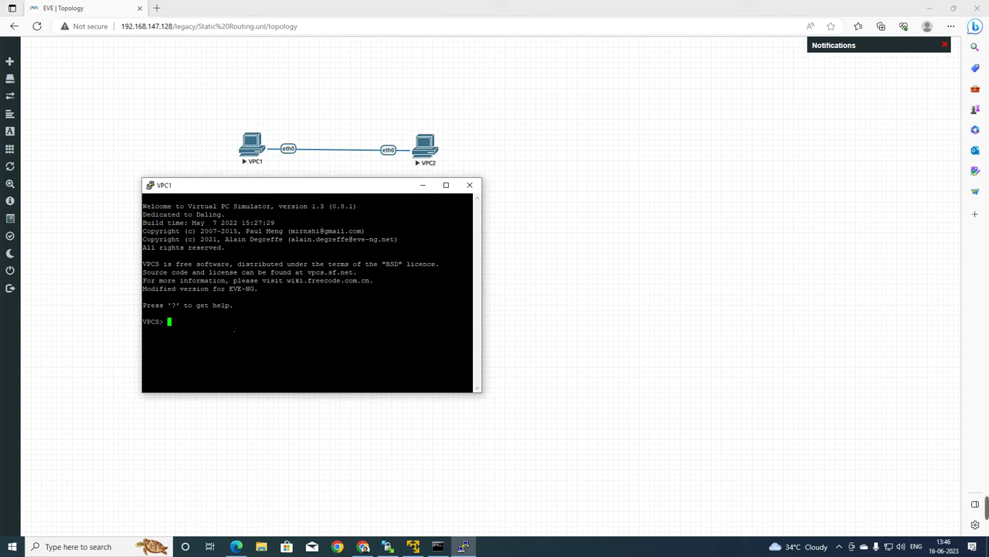
pyautogui.write('ip 10.1.1.1/24')
pyautogui.press('Return')
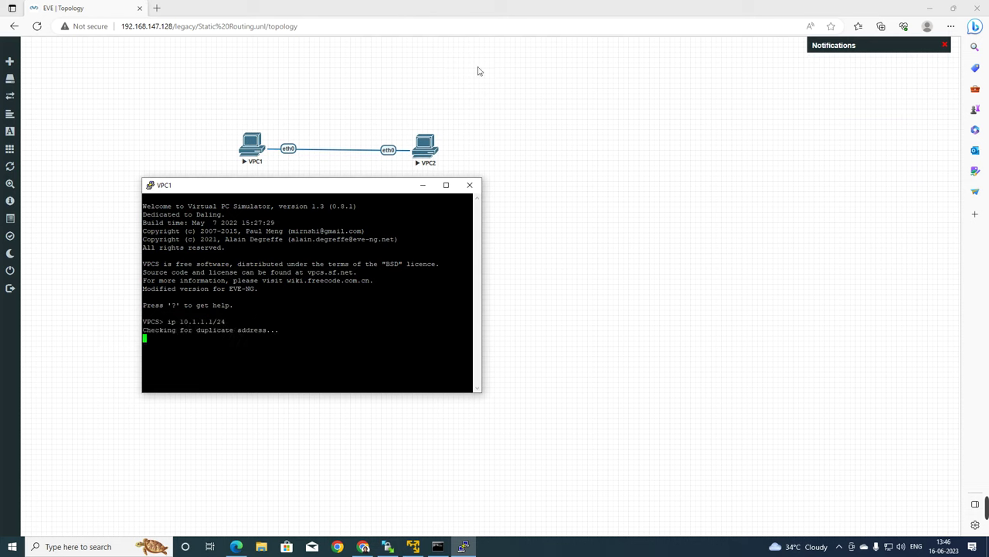
# - Set VPC2's address to 10.1.1.2/24 in its console, then minimize it
pyautogui.click(425, 148)
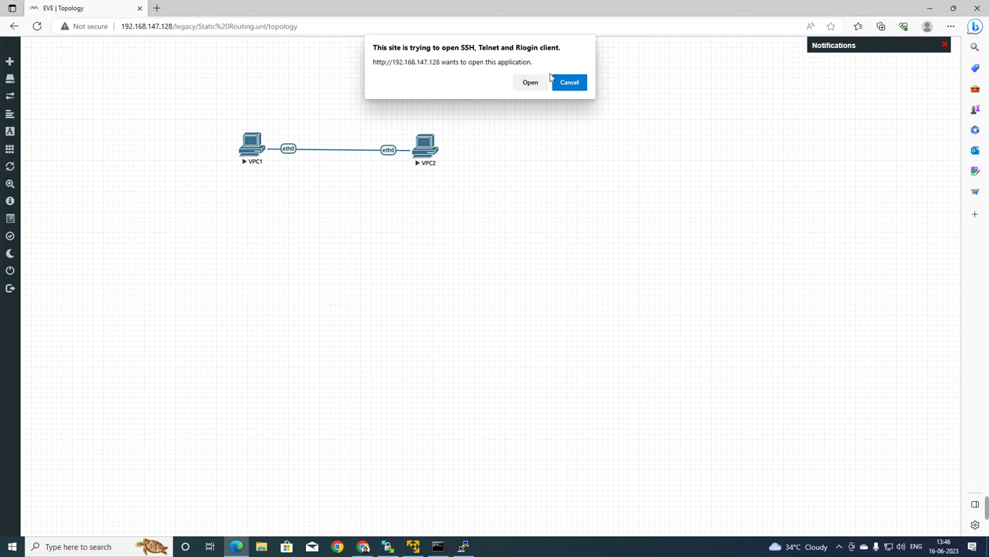
pyautogui.click(531, 83)
pyautogui.moveTo(280, 140); pyautogui.dragTo(301, 204)
pyautogui.write('ip')
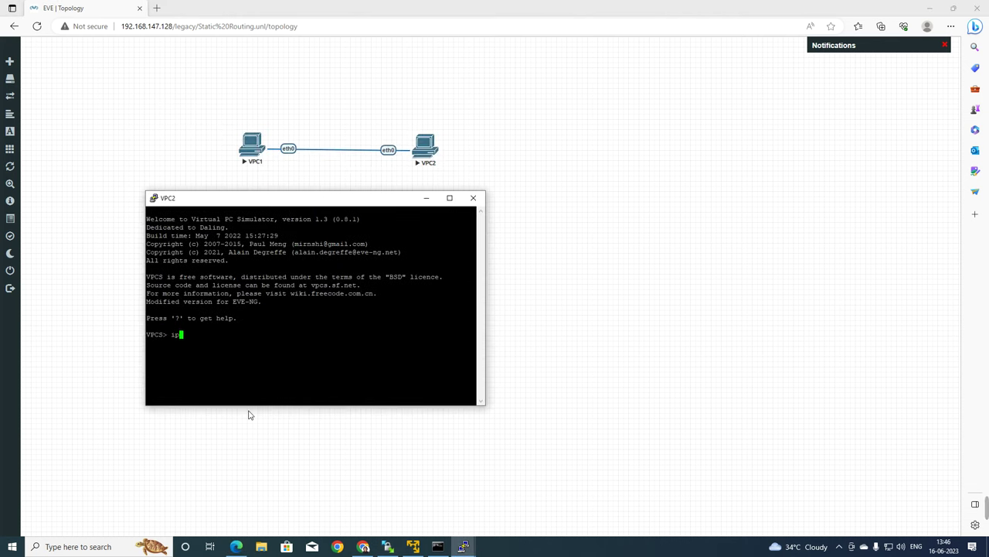
pyautogui.write(' 10.1.1.2/24')
pyautogui.press('Return')
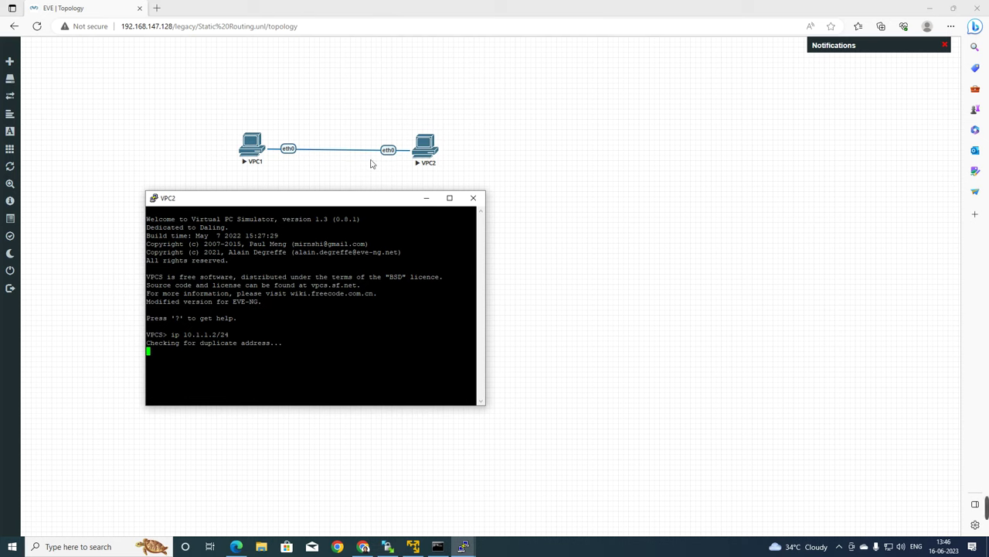
pyautogui.click(426, 198)
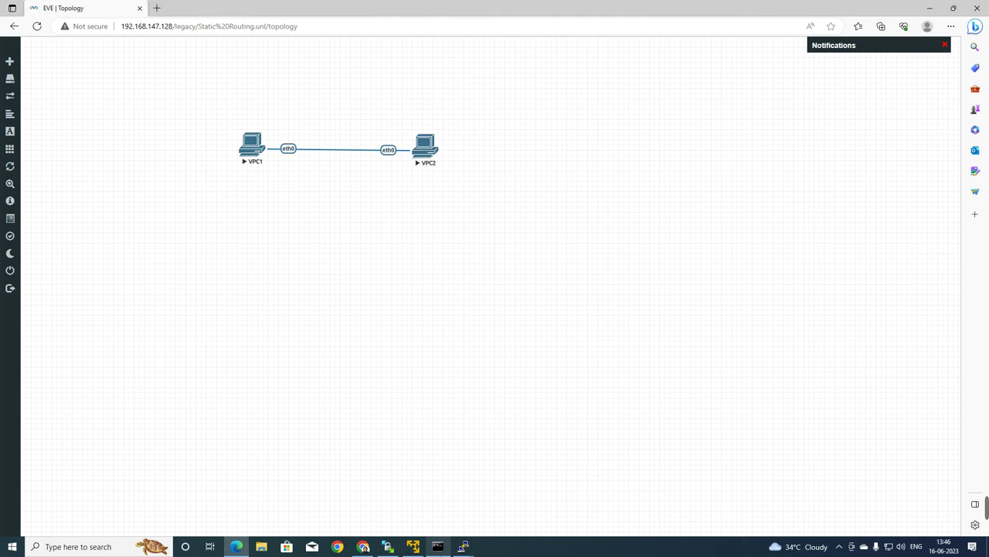
# - Ping 10.1.1.2 from VPC1's console, getting four replies, then close it
pyautogui.moveTo(465, 548)
pyautogui.click(390, 508)
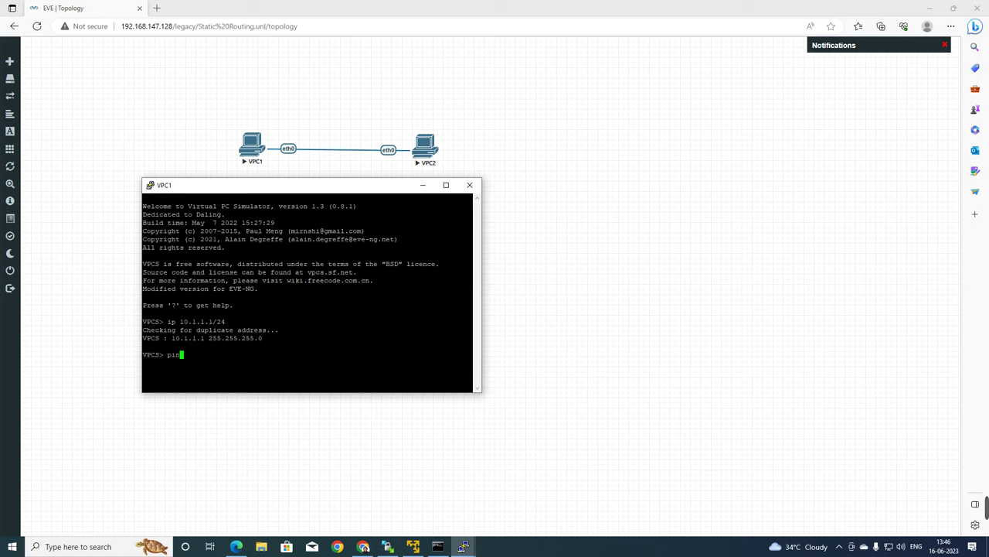
pyautogui.write('ping 10.1.1.2')
pyautogui.press('Return')
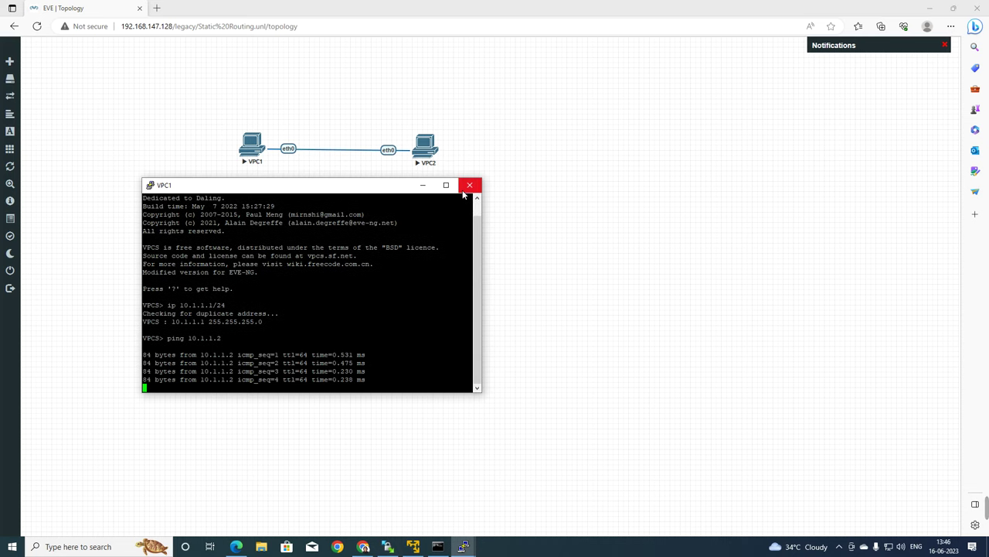
pyautogui.click(423, 186)
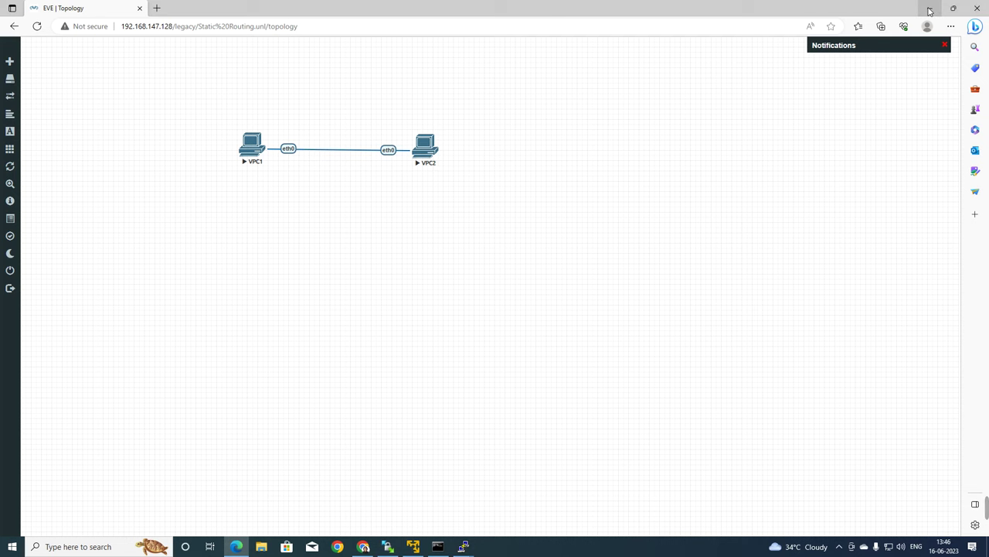
# - Minimize the browser and VMware Player windows and launch WinSCP from the desktop
pyautogui.click(930, 11)
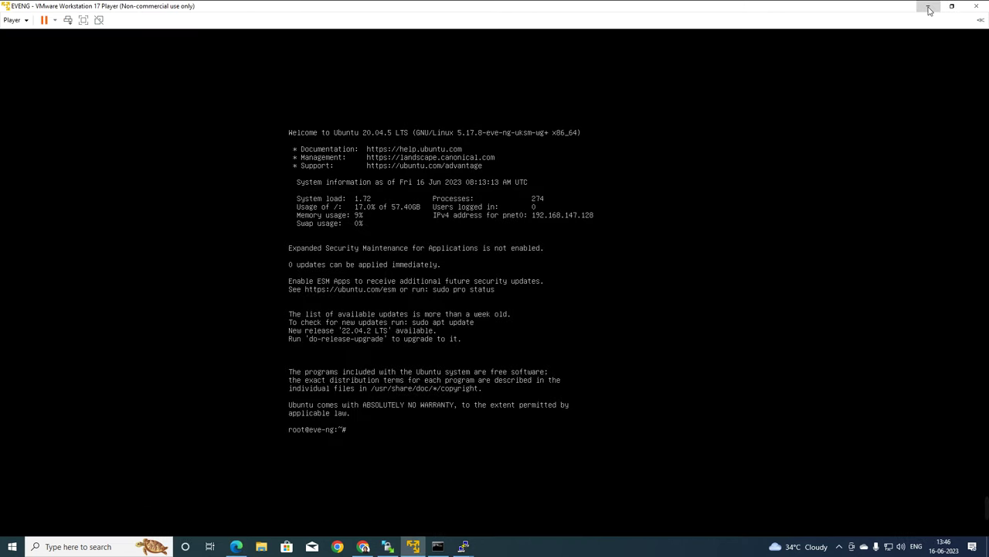
pyautogui.click(930, 10)
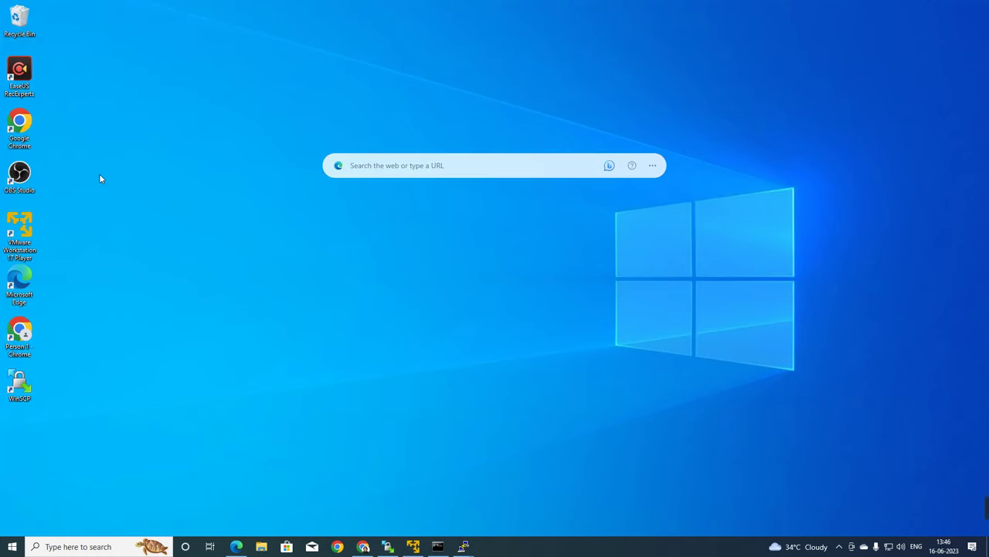
pyautogui.click(412, 549)
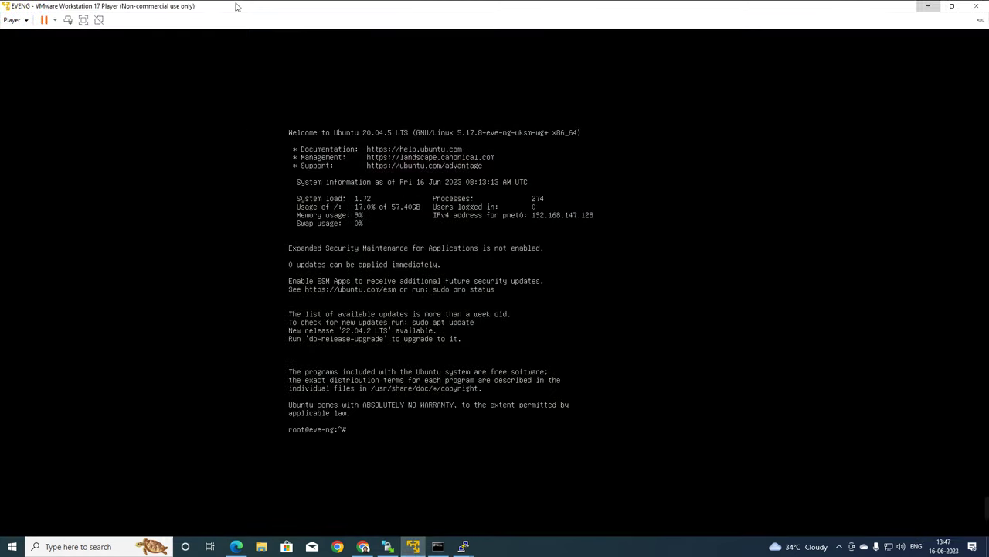
pyautogui.click(927, 6)
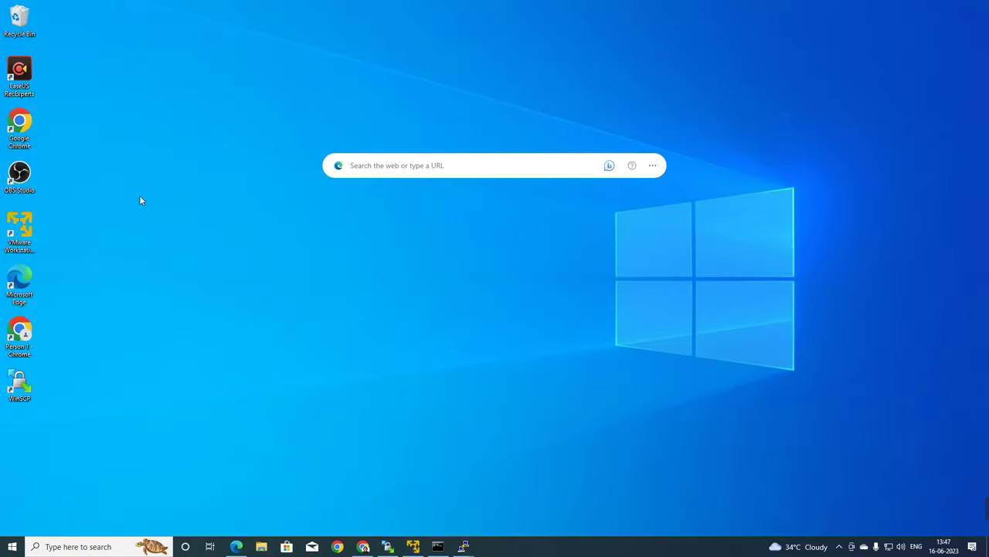
pyautogui.doubleClick(32, 383)
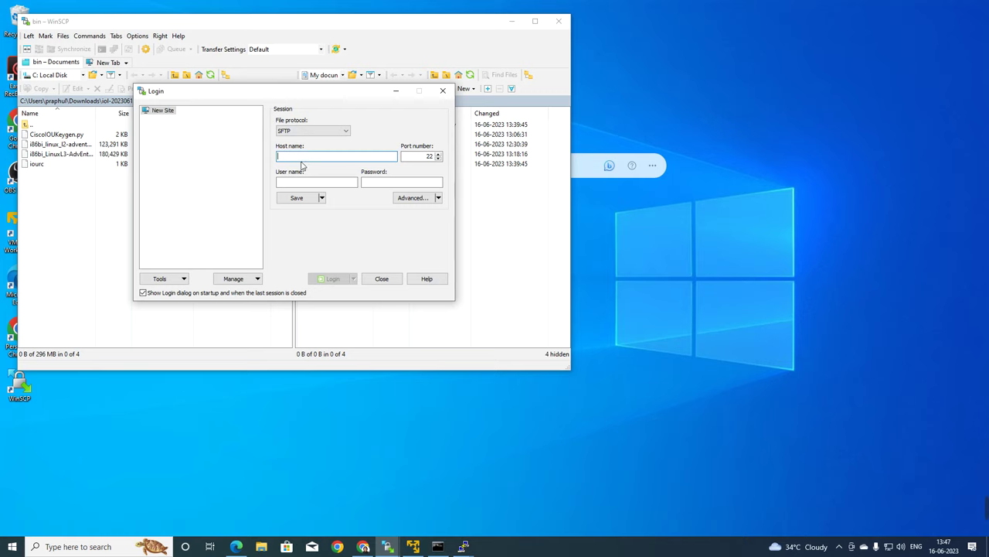
# - Connect WinSCP over SFTP to 192.168.147.128 as root, skipping the host-key update
pyautogui.click(413, 547)
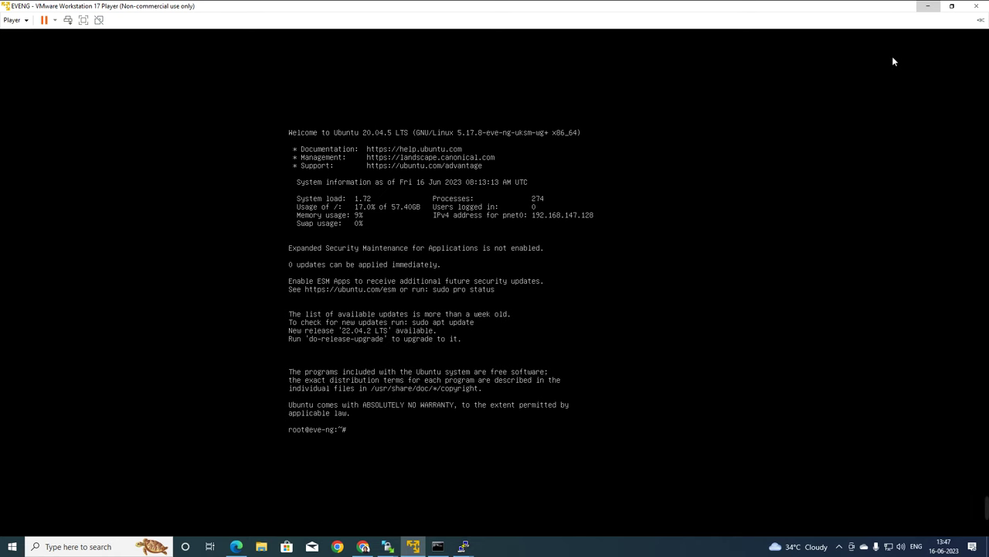
pyautogui.click(928, 9)
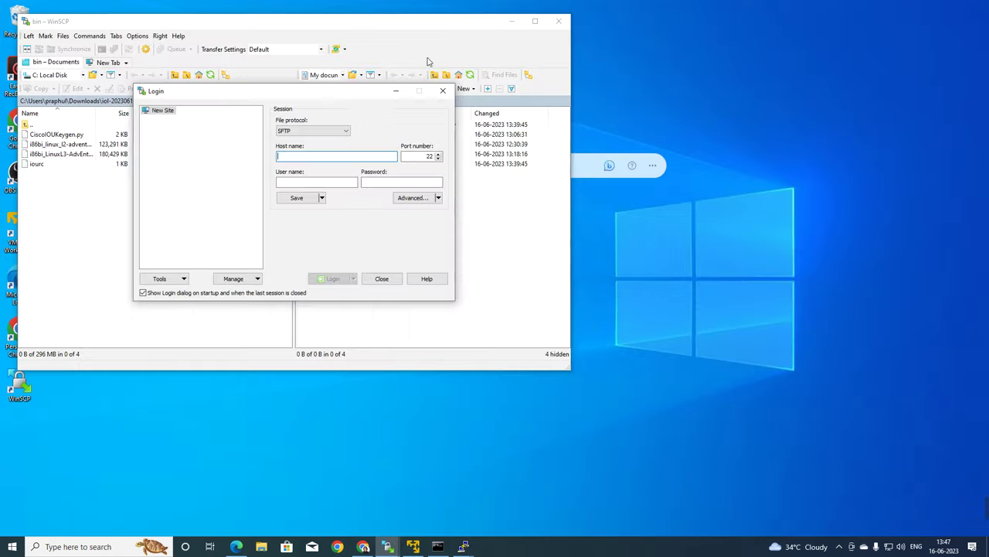
pyautogui.write('192.168.147.128')
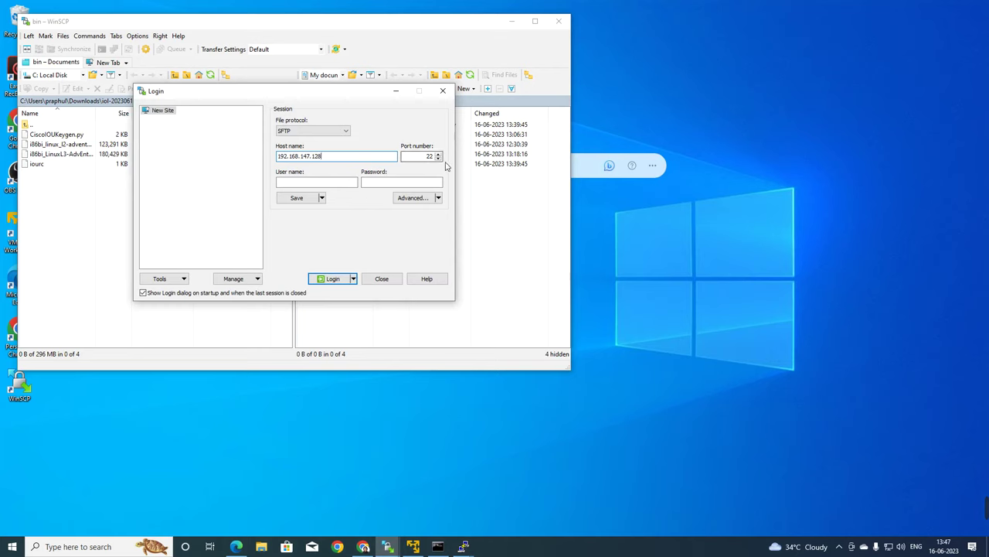
pyautogui.click(303, 183)
pyautogui.click(405, 183)
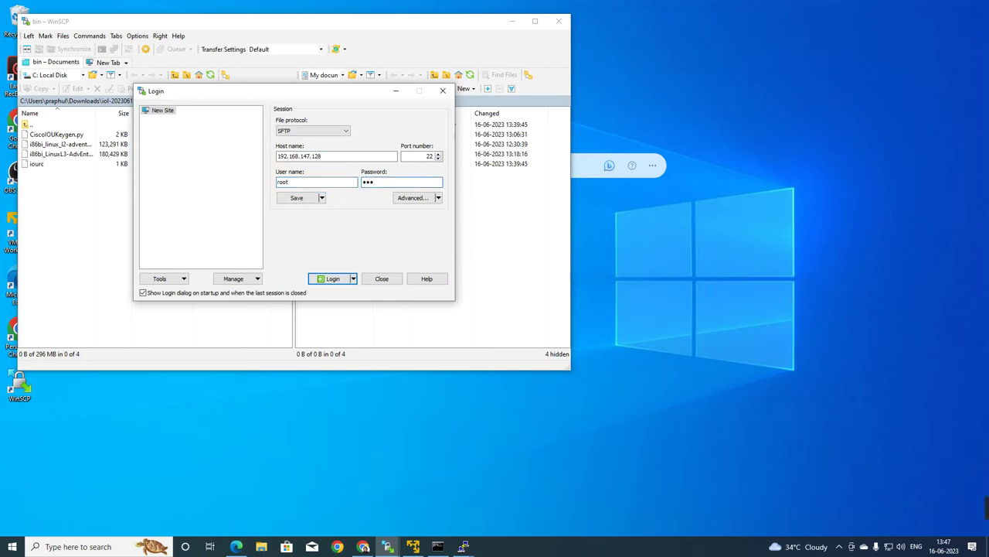
pyautogui.click(328, 281)
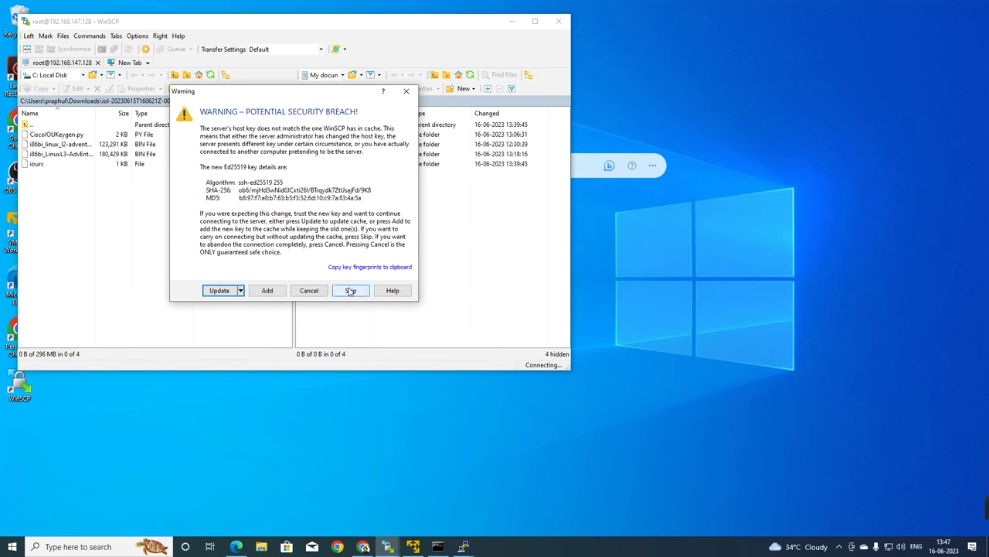
pyautogui.click(350, 290)
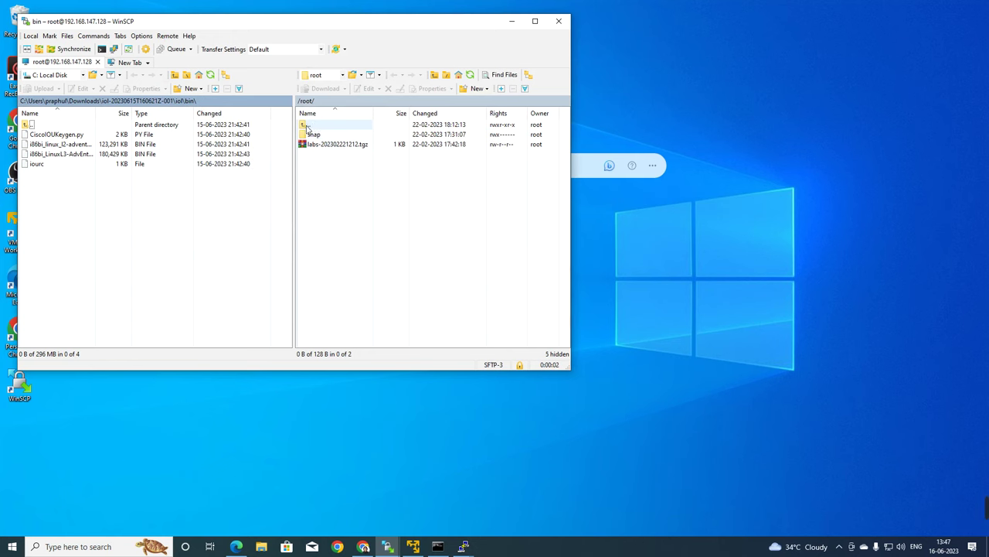
# - Navigate the remote pane from / to /opt/unetlab/addons and select the dynamips folder
pyautogui.click(306, 128)
pyautogui.doubleClick(305, 128)
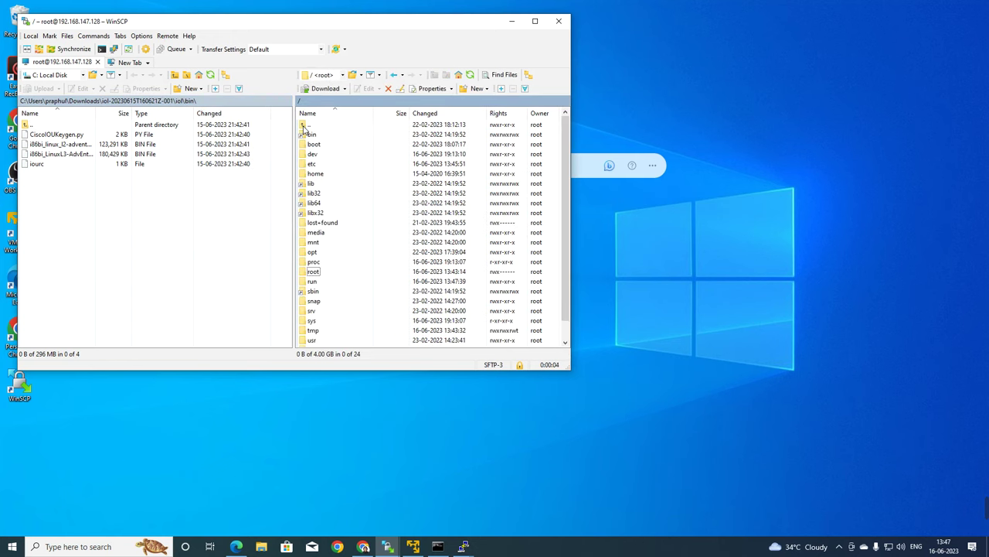
pyautogui.click(304, 127)
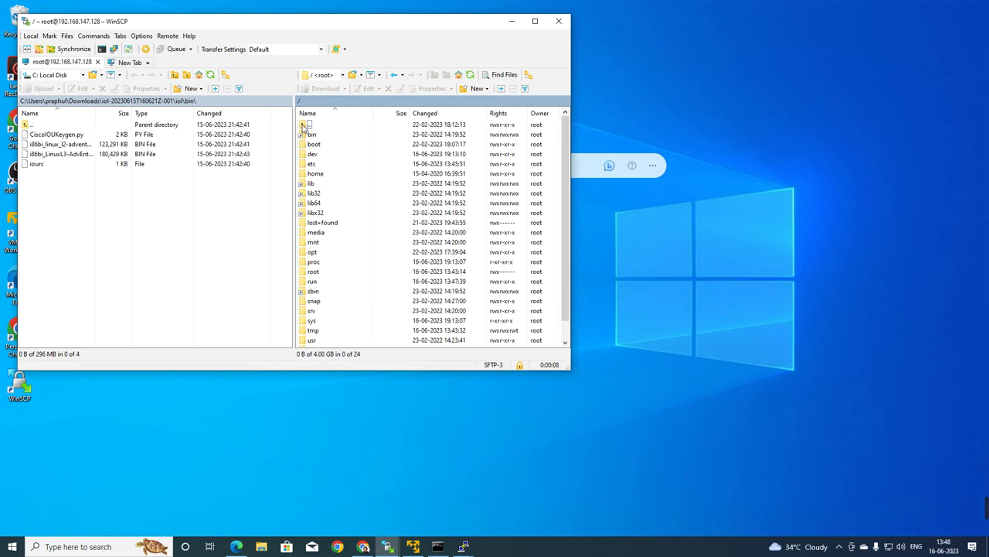
pyautogui.scroll(-1, 357, 233)
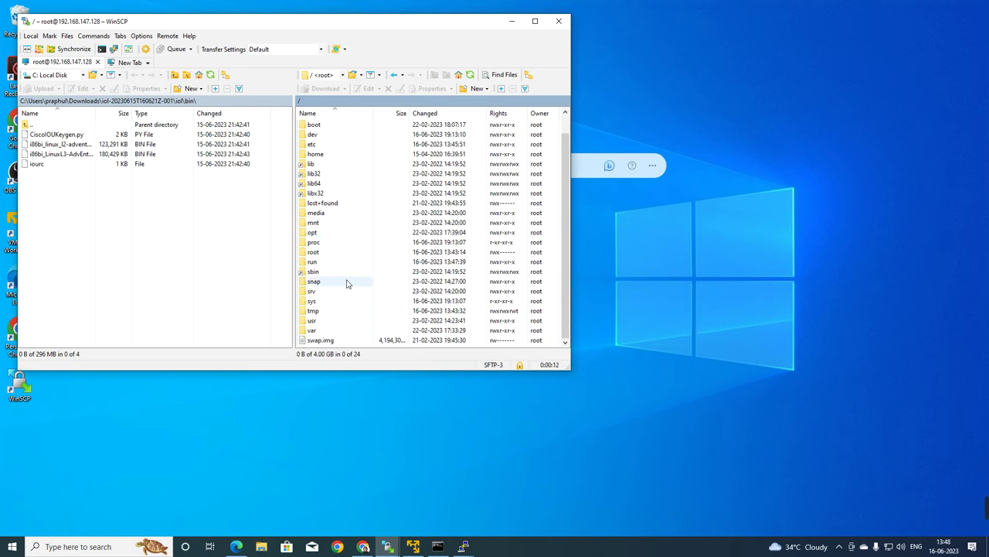
pyautogui.scroll(1, 347, 284)
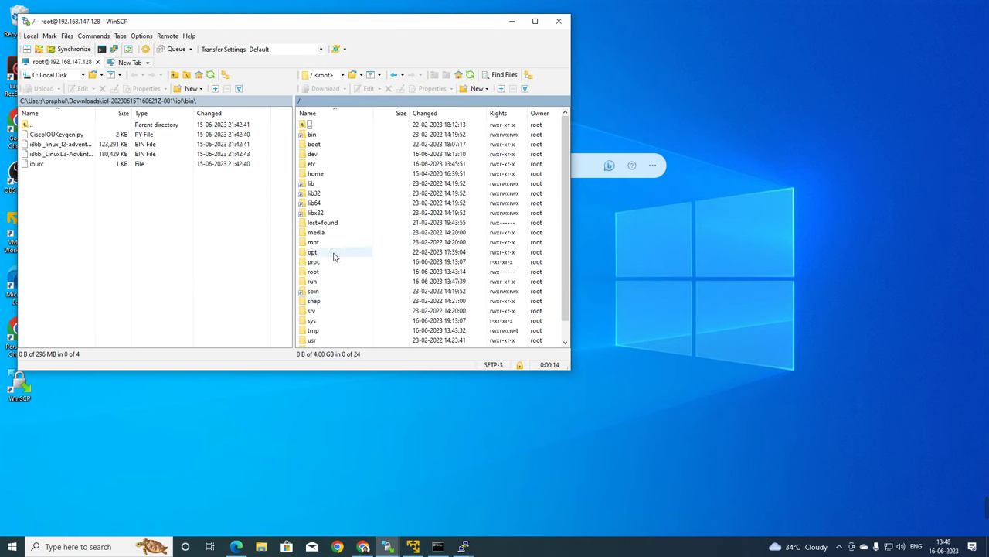
pyautogui.doubleClick(335, 255)
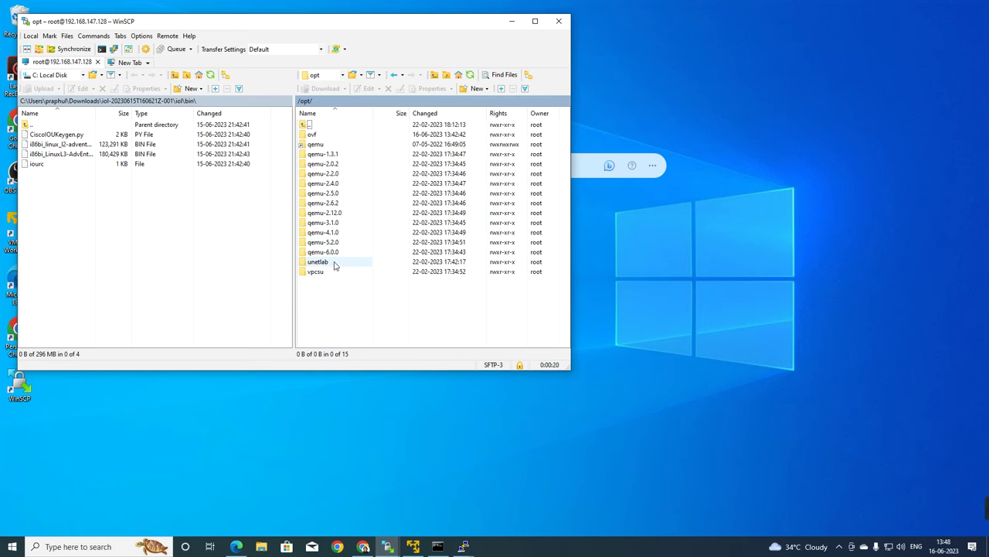
pyautogui.doubleClick(335, 262)
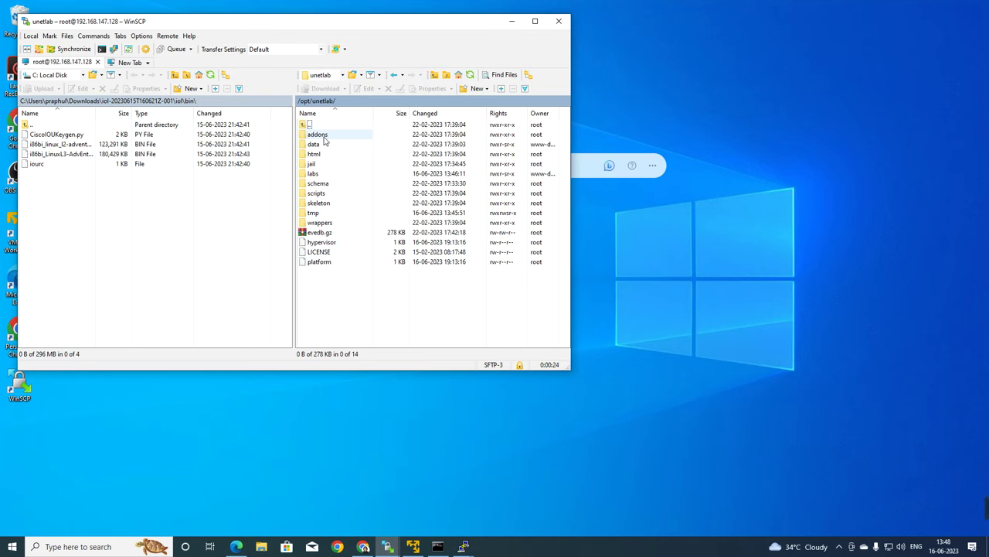
pyautogui.doubleClick(324, 137)
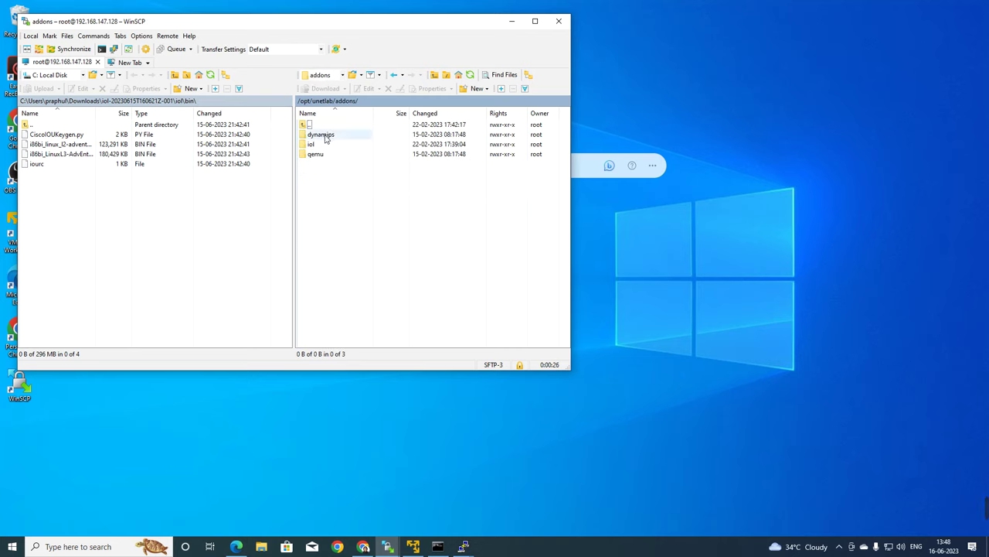
pyautogui.click(325, 136)
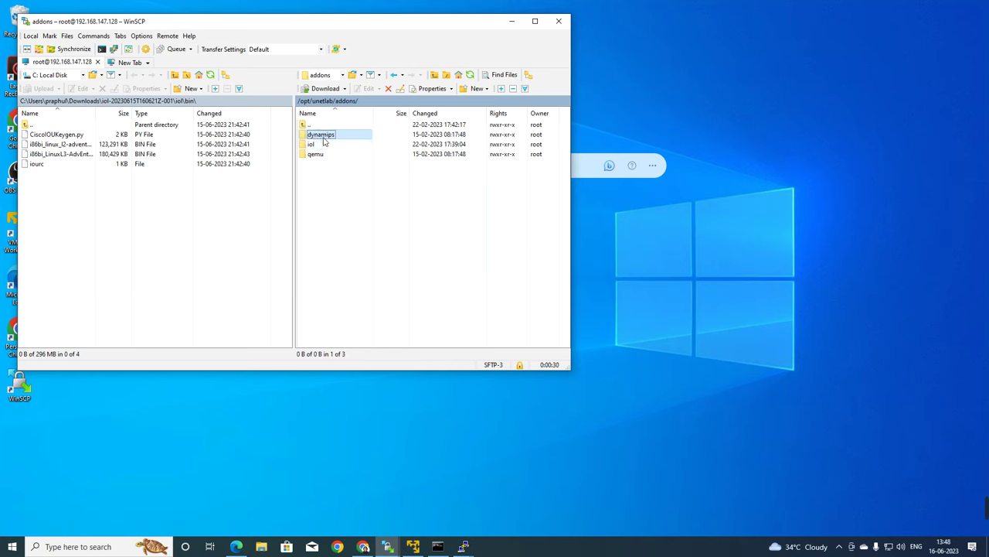
pyautogui.click(325, 145)
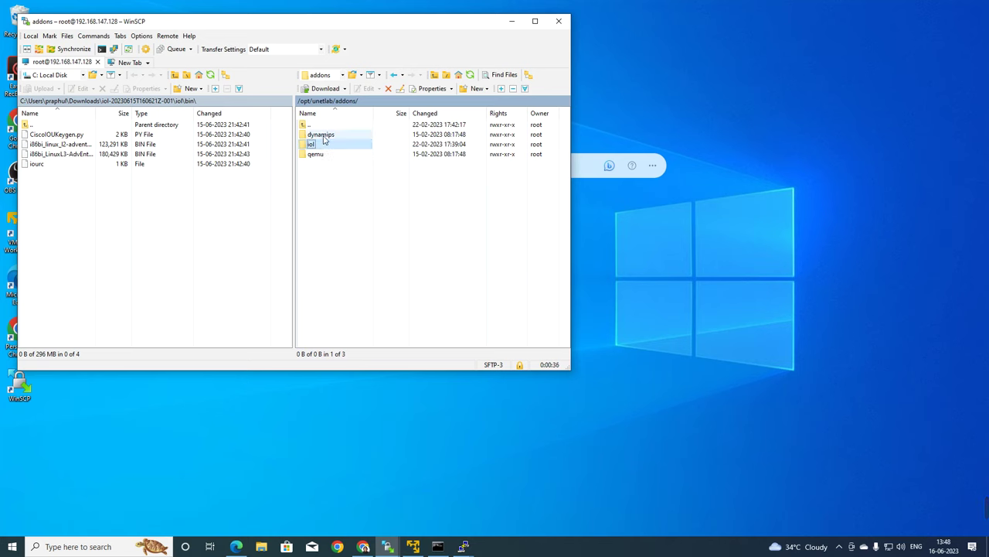
pyautogui.click(325, 136)
# - Open the server's dynamips folder and move the local panel up to the root of drive C
pyautogui.doubleClick(324, 136)
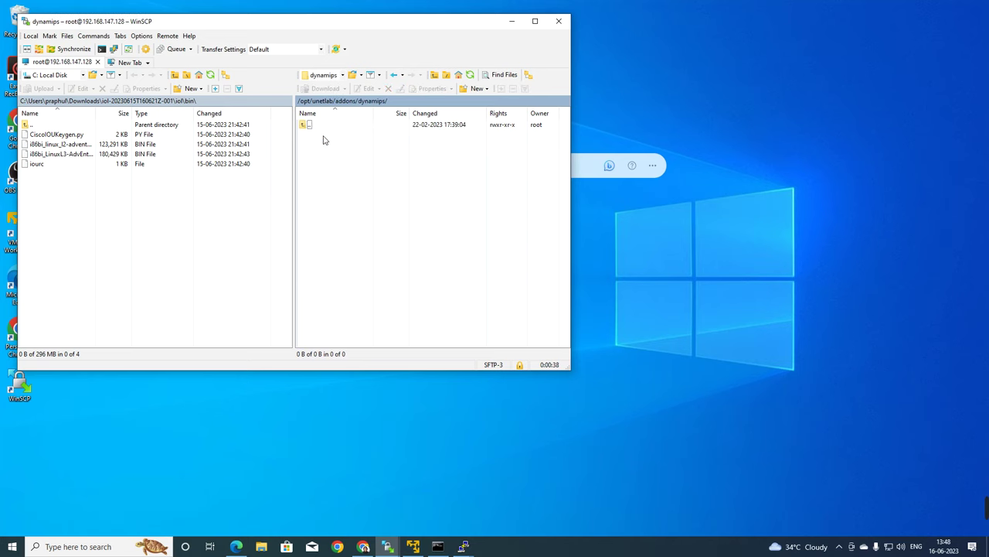
pyautogui.doubleClick(27, 126)
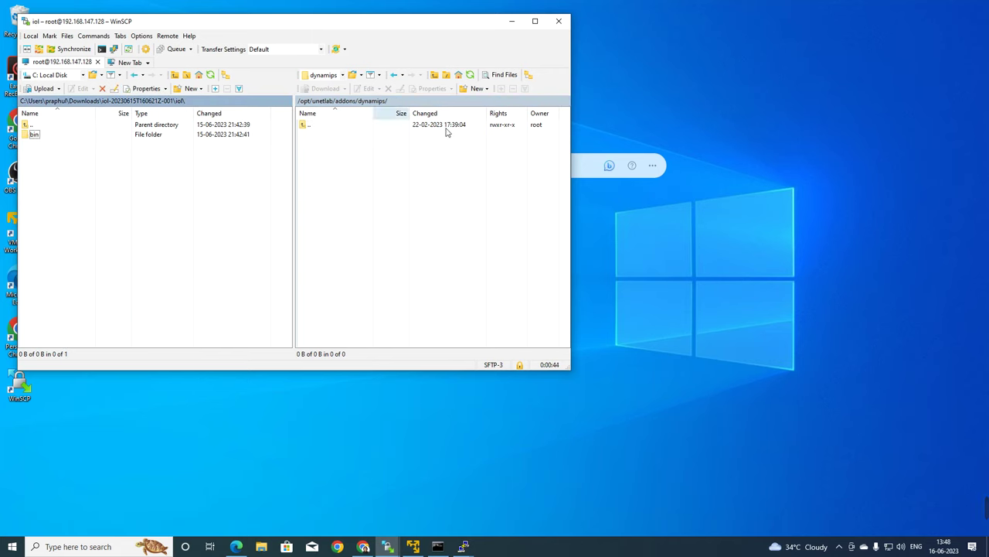
pyautogui.doubleClick(25, 126)
pyautogui.doubleClick(26, 127)
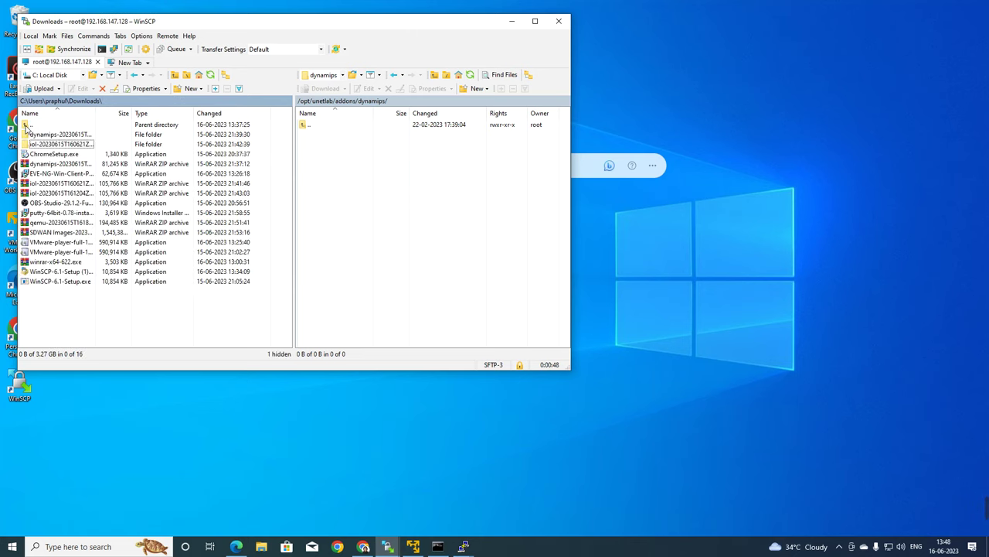
pyautogui.doubleClick(26, 127)
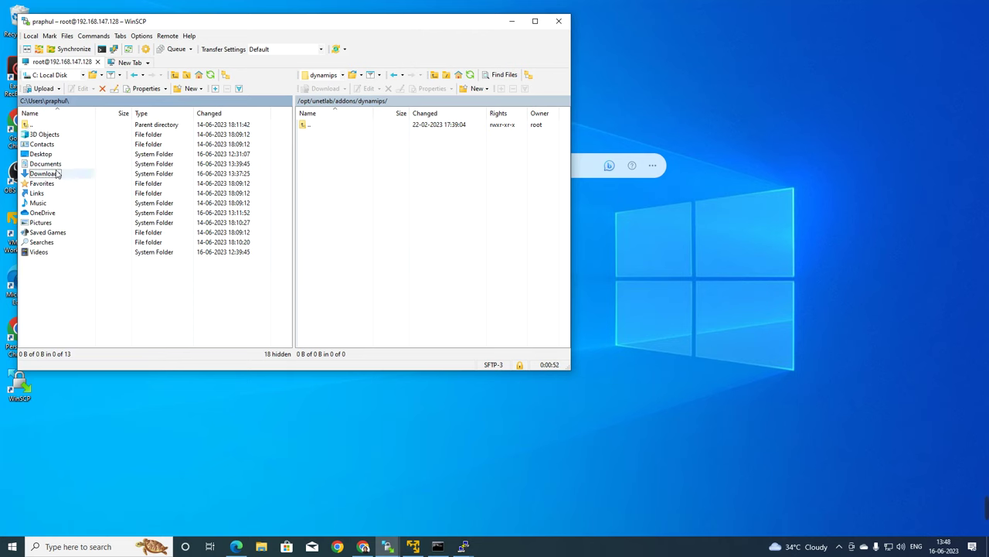
pyautogui.doubleClick(26, 127)
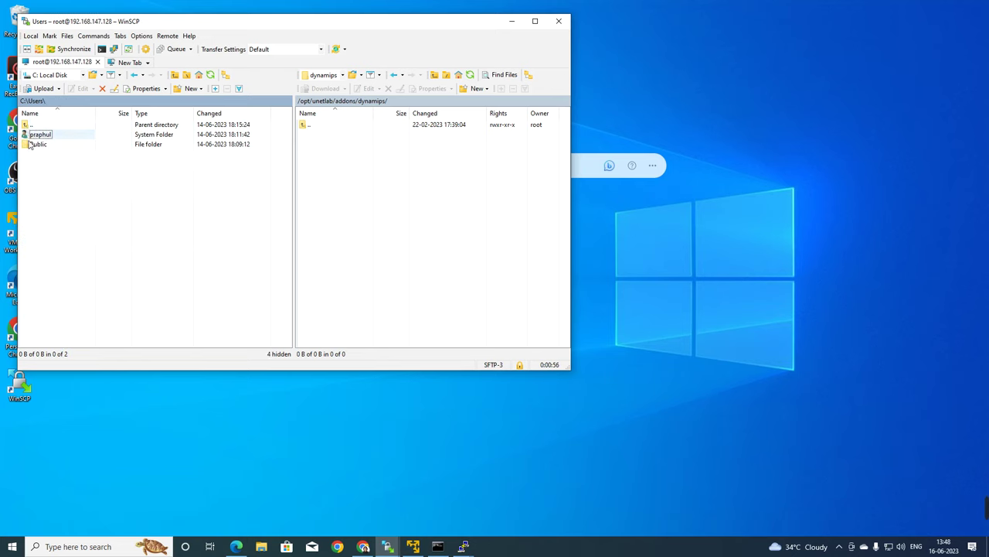
pyautogui.click(31, 125)
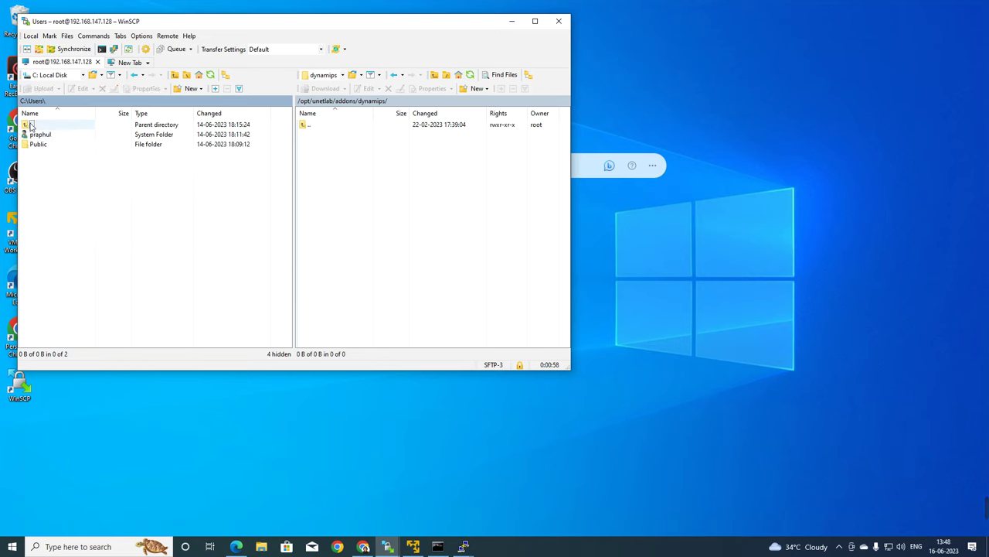
pyautogui.doubleClick(25, 126)
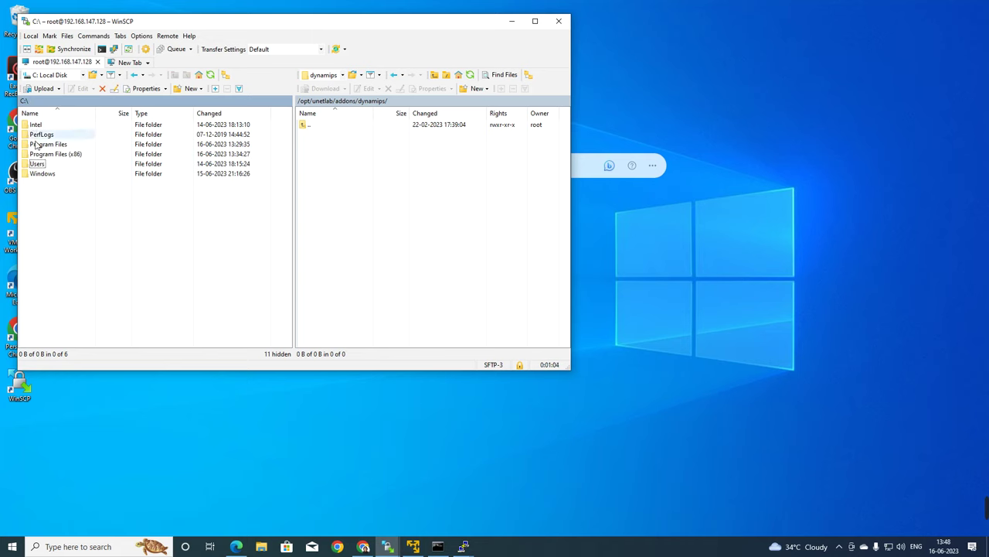
pyautogui.click(45, 174)
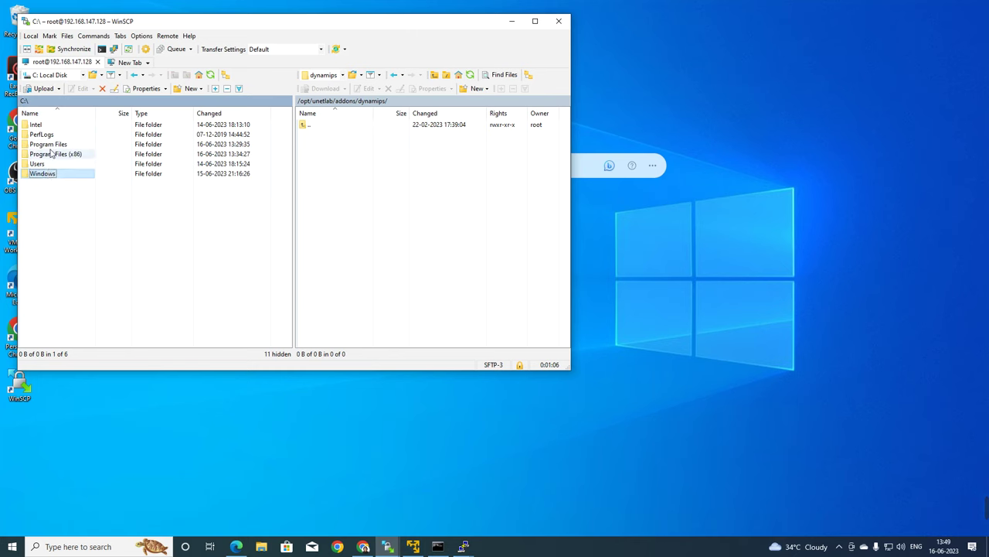
# - Browse local to E:\Eveng\dynamips and drag the c3725 and c7200 images to the server
pyautogui.click(83, 75)
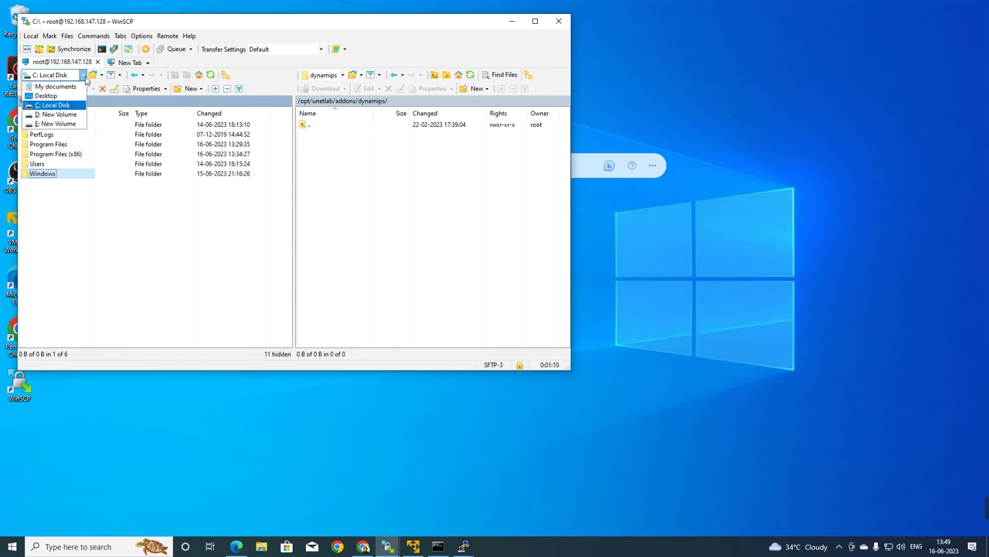
pyautogui.click(69, 124)
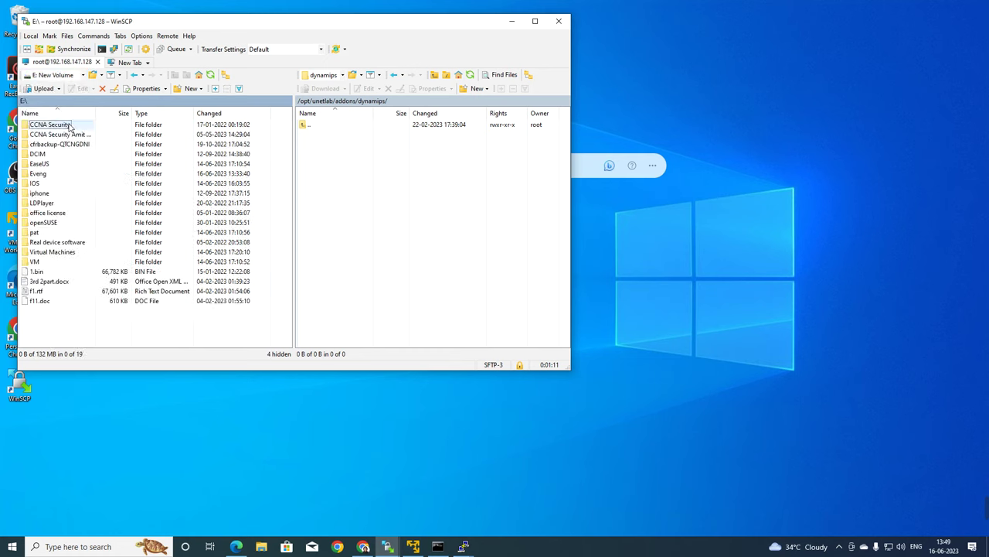
pyautogui.doubleClick(52, 174)
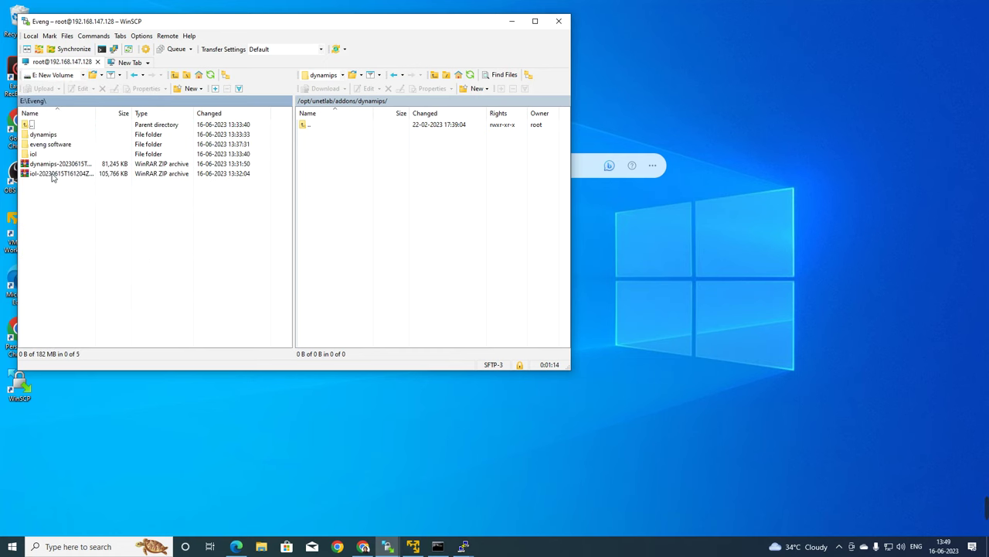
pyautogui.doubleClick(66, 136)
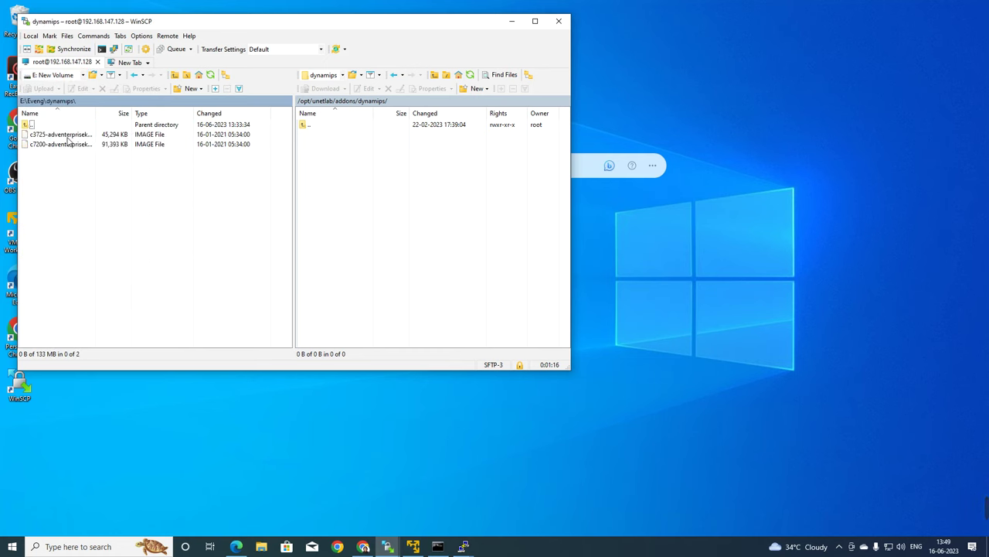
pyautogui.moveTo(62, 161); pyautogui.dragTo(357, 166)
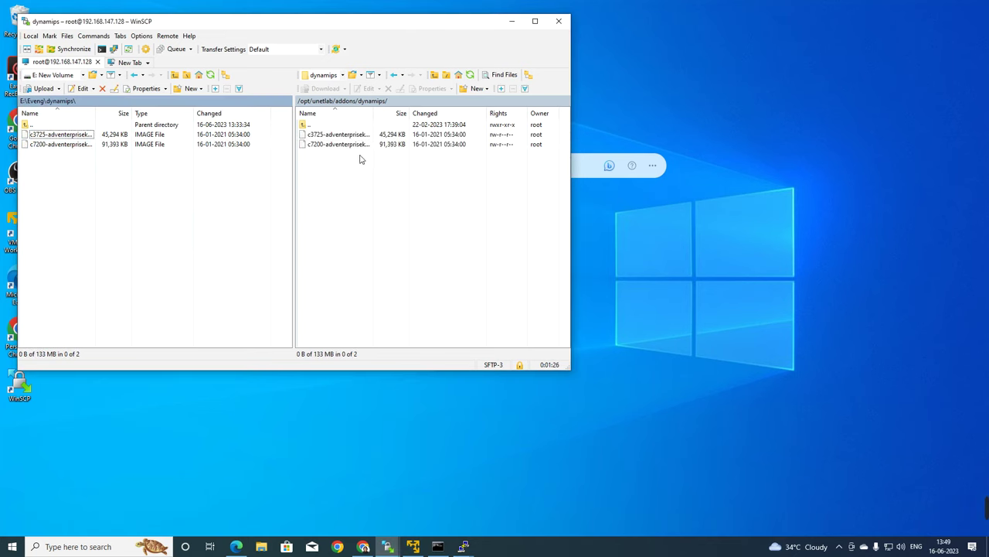
# - Check the uploaded c3725 and c7200 images on the server, then minimise WinSCP
pyautogui.click(332, 135)
pyautogui.click(321, 143)
pyautogui.click(319, 135)
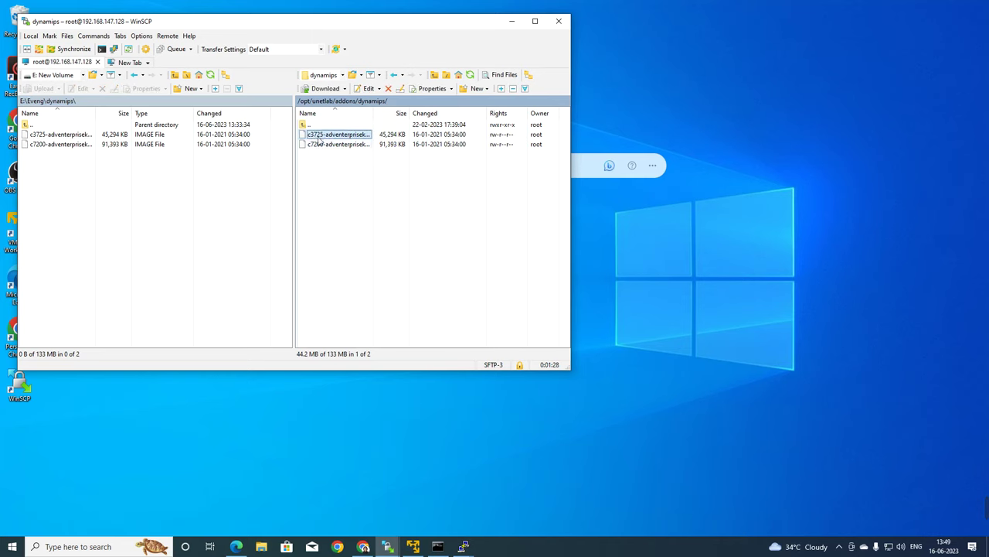
pyautogui.click(321, 144)
pyautogui.click(318, 135)
pyautogui.click(325, 143)
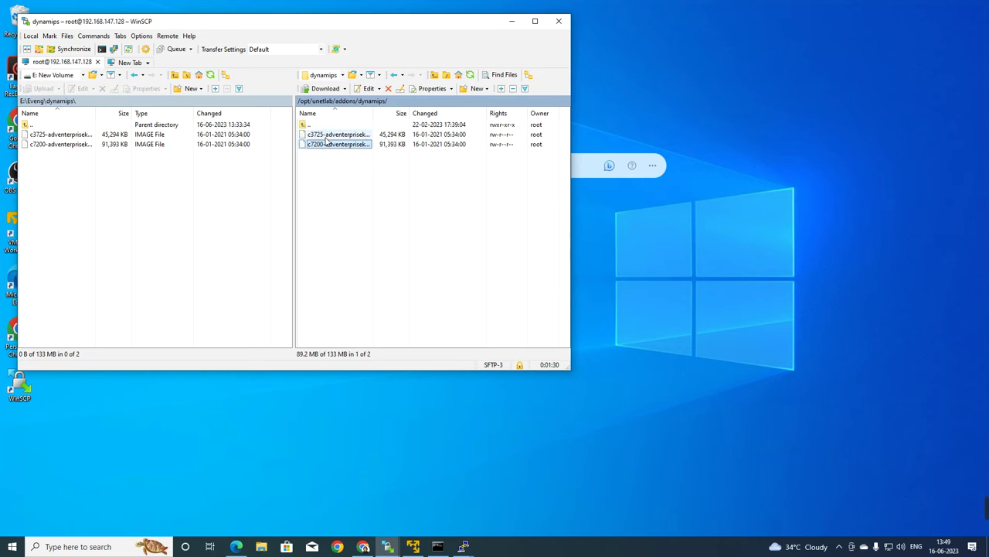
pyautogui.click(323, 134)
pyautogui.click(512, 21)
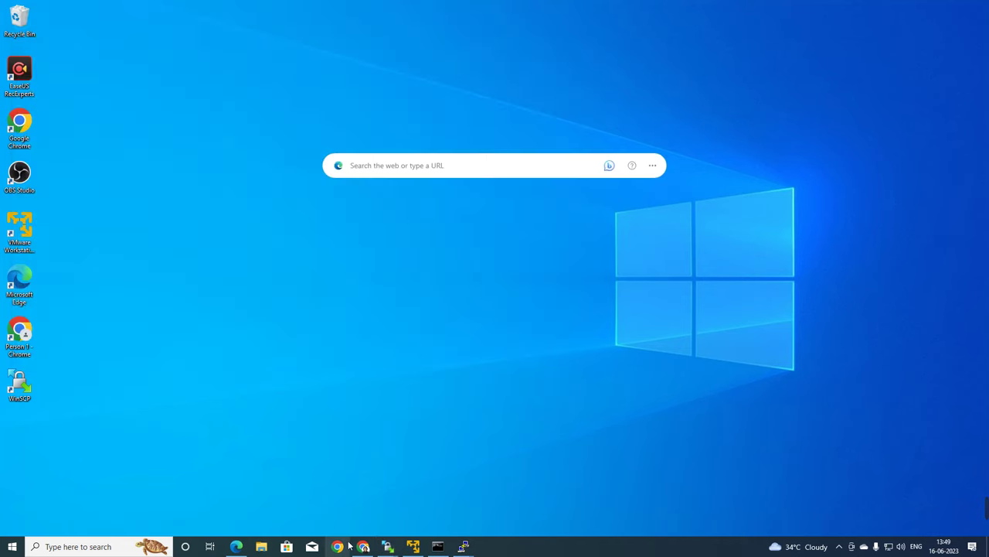
# - Add 2 nodes from the Cisco IOS 7206VXR (Dynamips) template to the topology
pyautogui.click(238, 547)
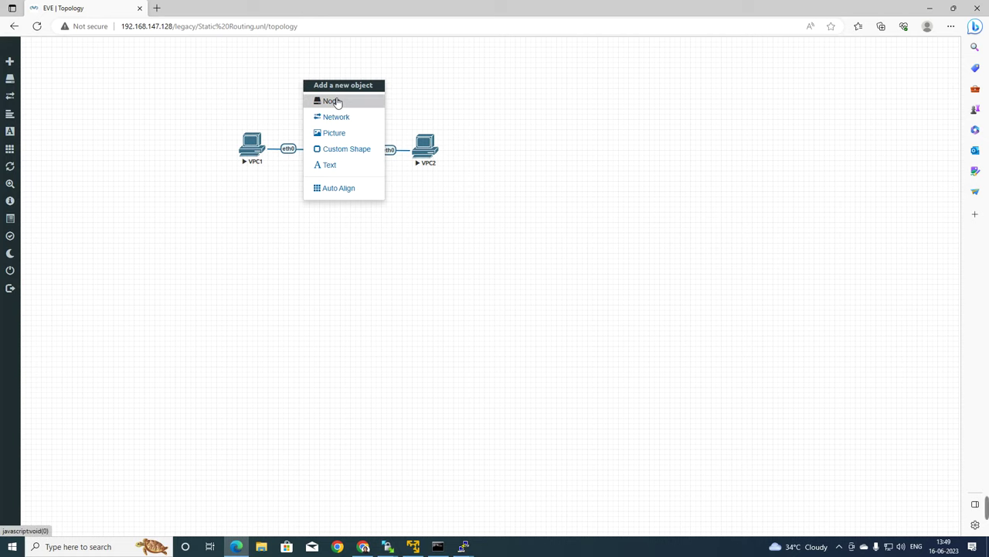
pyautogui.click(332, 101)
pyautogui.scroll(-6, 422, 309)
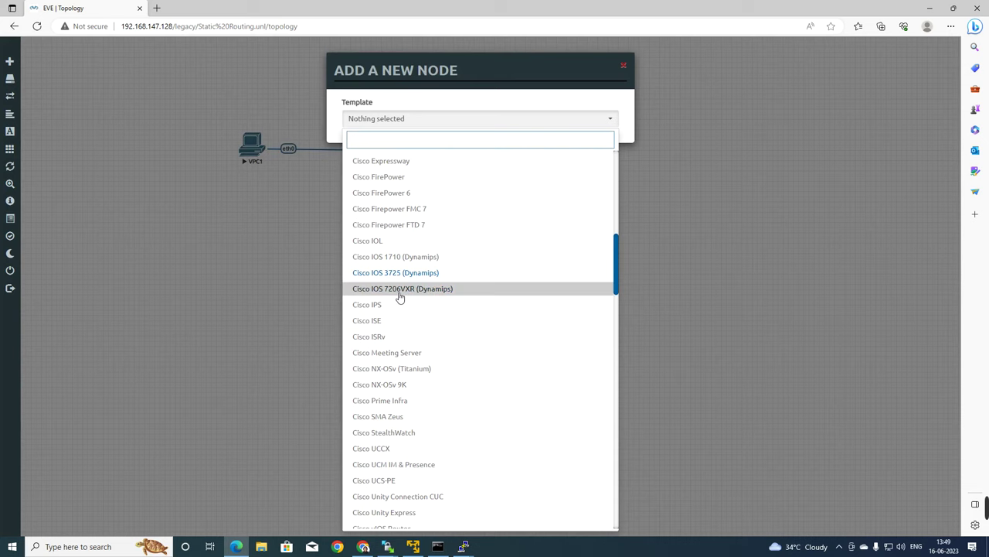
pyautogui.click(398, 292)
pyautogui.doubleClick(368, 167)
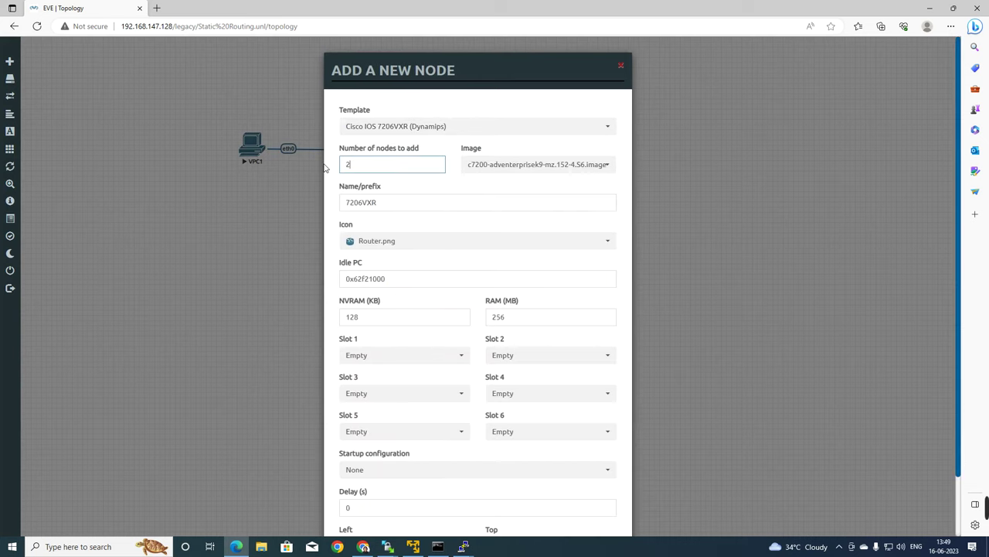
pyautogui.write('2')
pyautogui.press('Return')
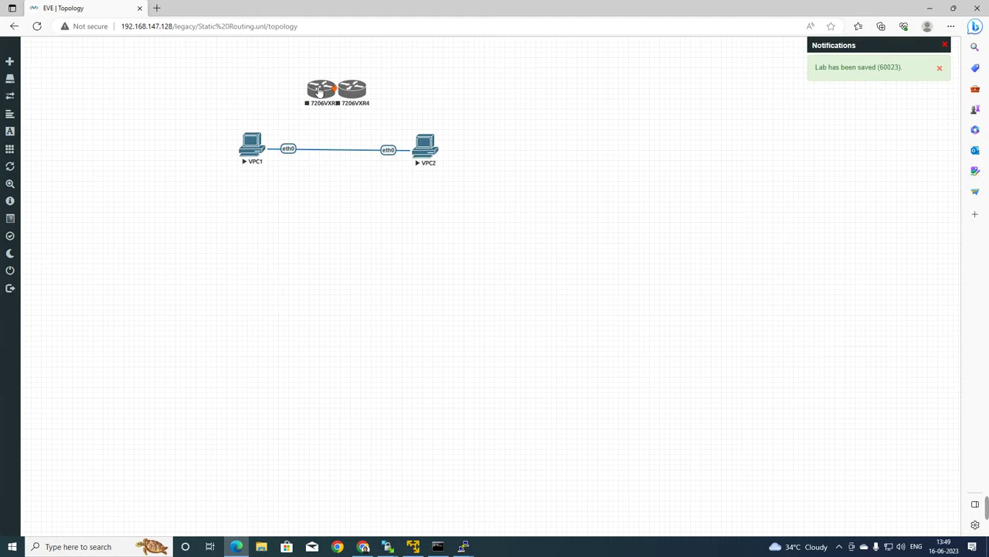
# - Spread the two routers apart and rename 7206VXR3 to R1
pyautogui.moveTo(321, 91); pyautogui.dragTo(191, 85)
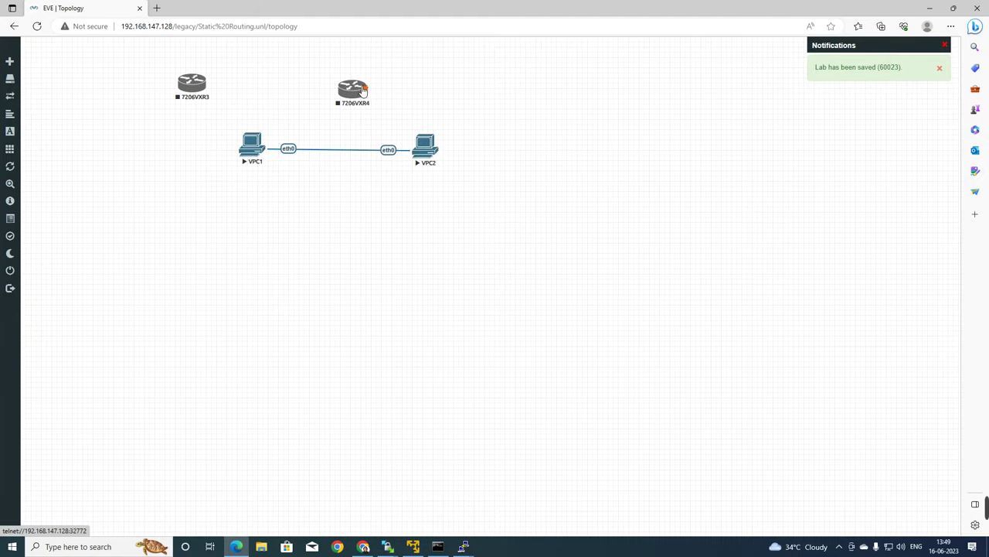
pyautogui.moveTo(363, 91); pyautogui.dragTo(374, 87)
pyautogui.rightClick(193, 79)
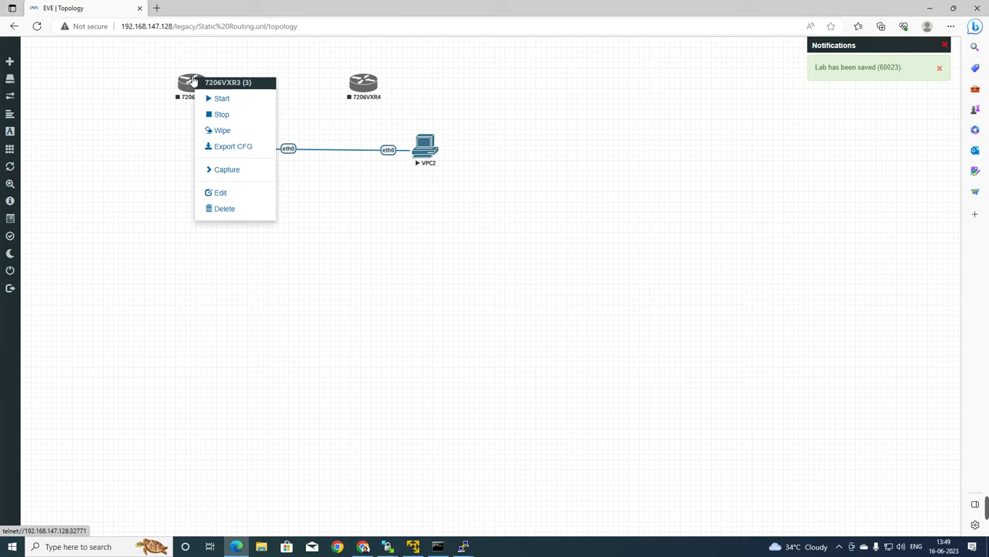
pyautogui.click(219, 193)
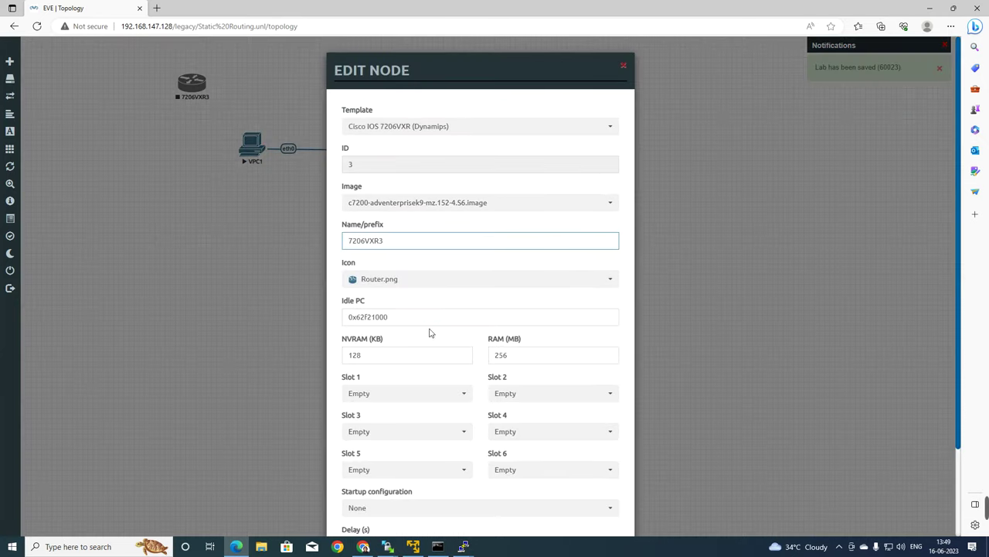
pyautogui.moveTo(373, 242); pyautogui.dragTo(334, 246)
pyautogui.press('BackSpace')
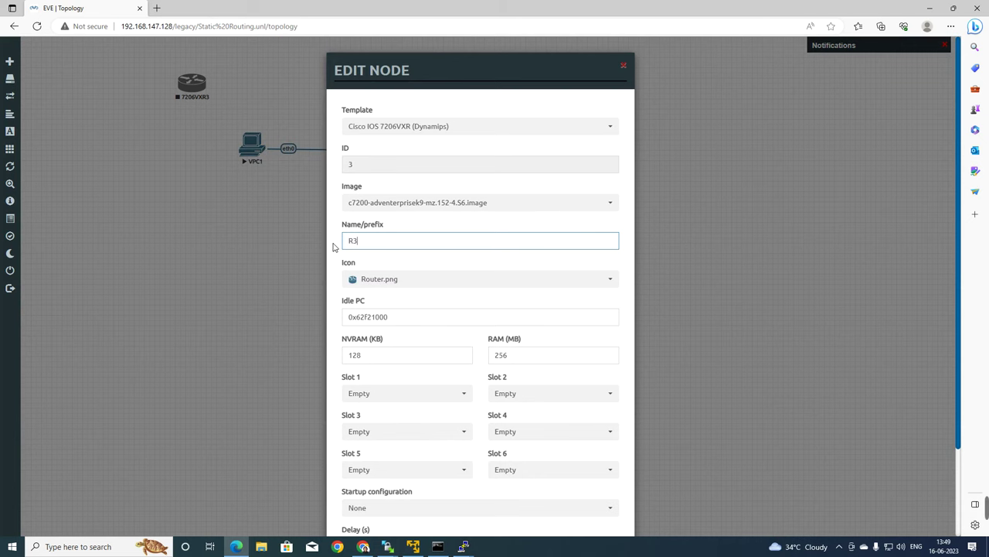
pyautogui.press('Return')
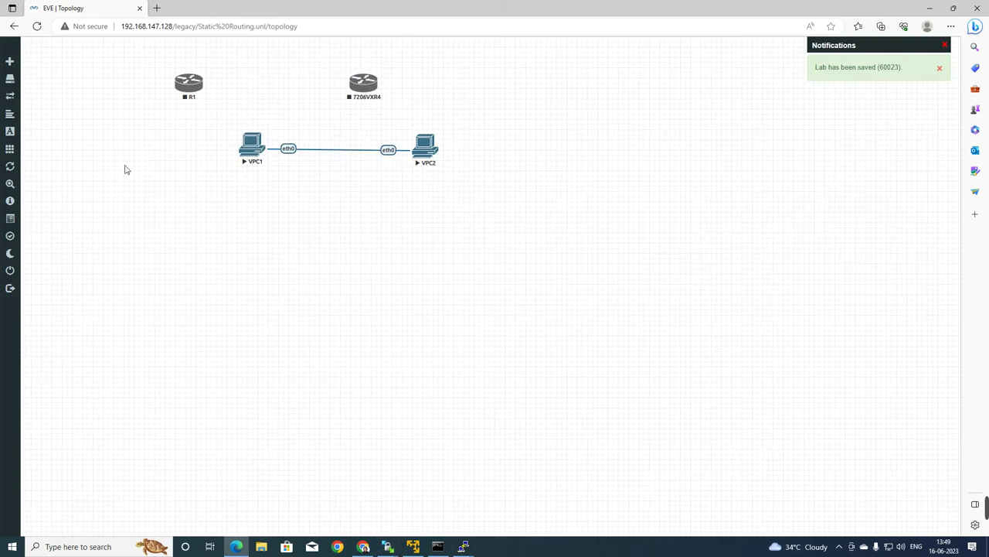
# - Rename 7206VXR4 to R2 and link R1 fa0/0 to R2 fa0/0
pyautogui.rightClick(372, 77)
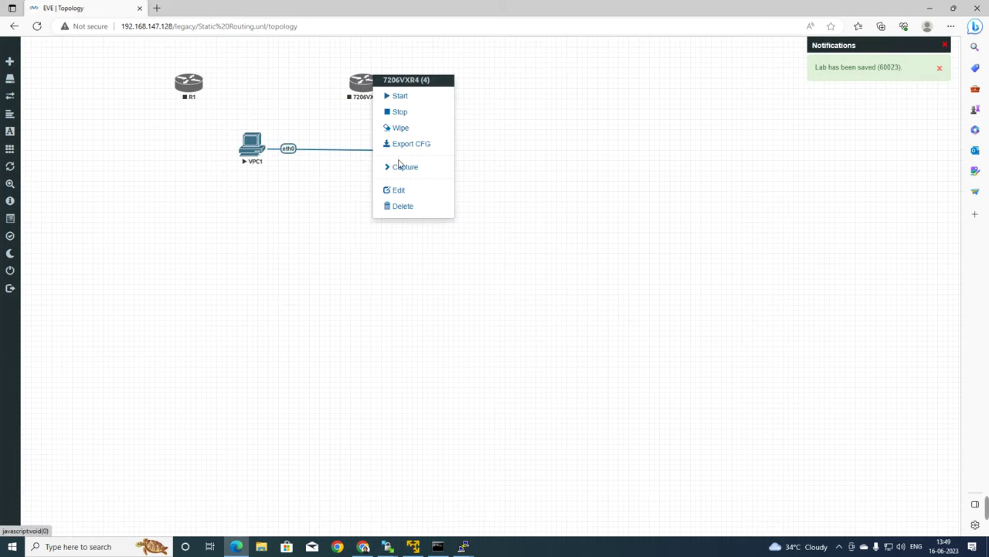
pyautogui.click(398, 191)
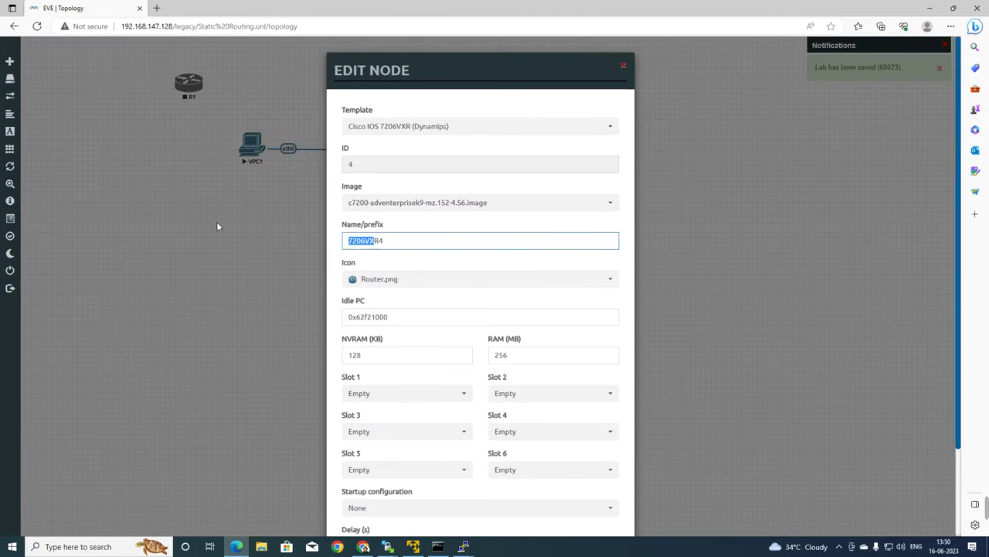
pyautogui.press('BackSpace')
pyautogui.press('BackSpace')
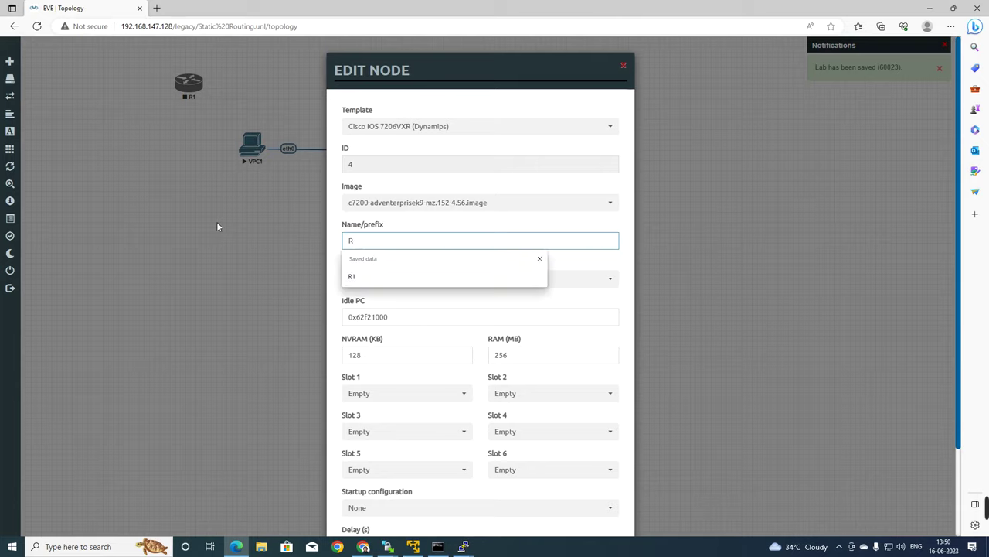
pyautogui.write('2')
pyautogui.press('Return')
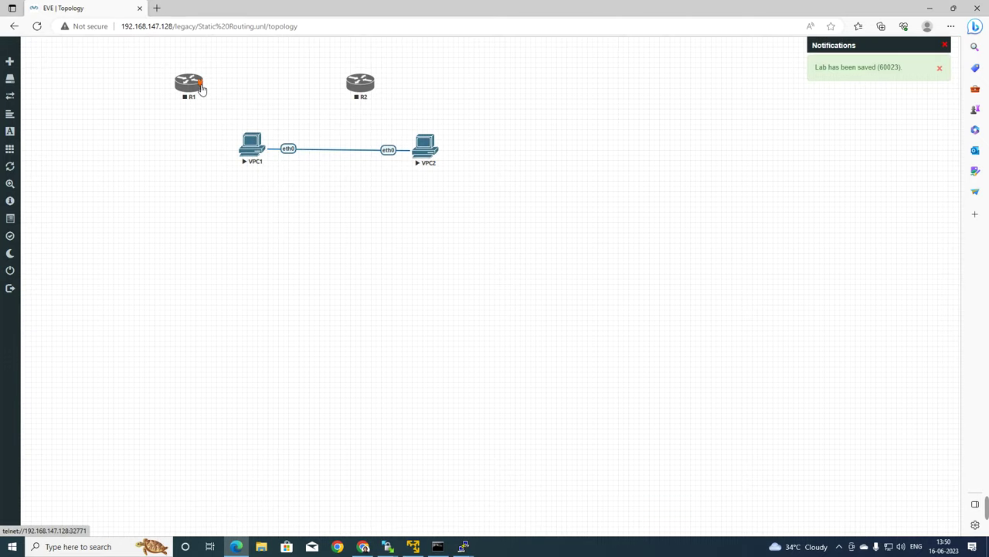
pyautogui.moveTo(203, 81); pyautogui.dragTo(364, 84)
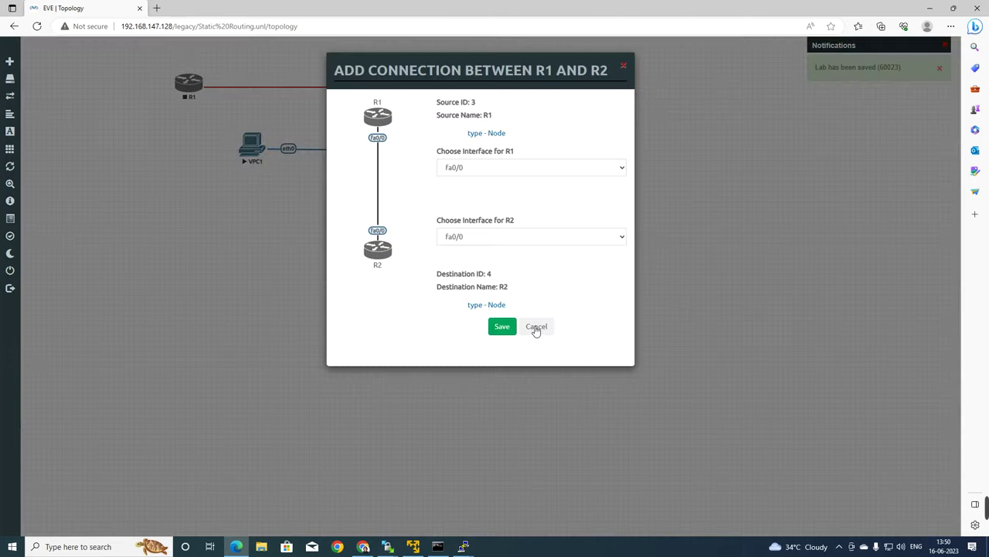
pyautogui.click(502, 325)
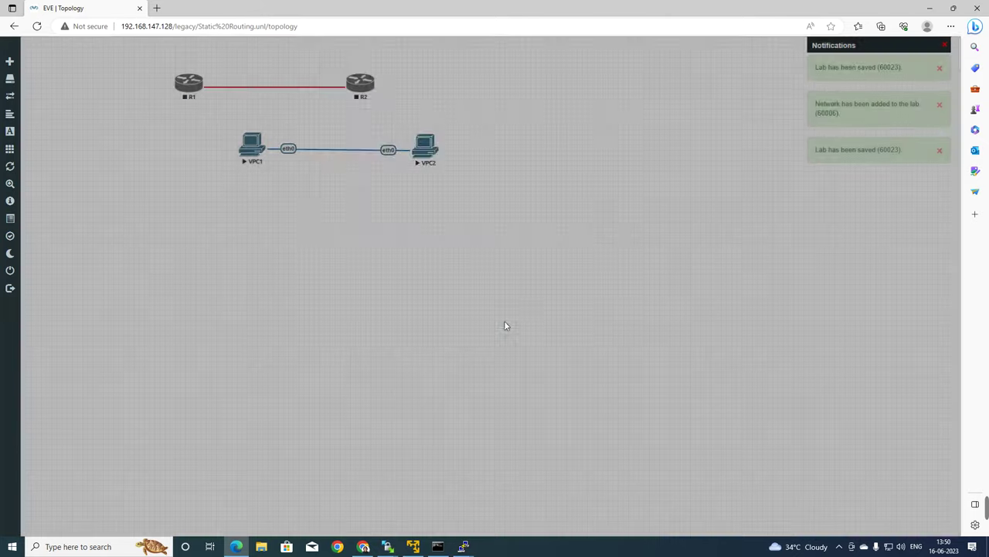
# - Start all nodes in the lab from More actions
pyautogui.moveTo(3, 37)
pyautogui.click(39, 150)
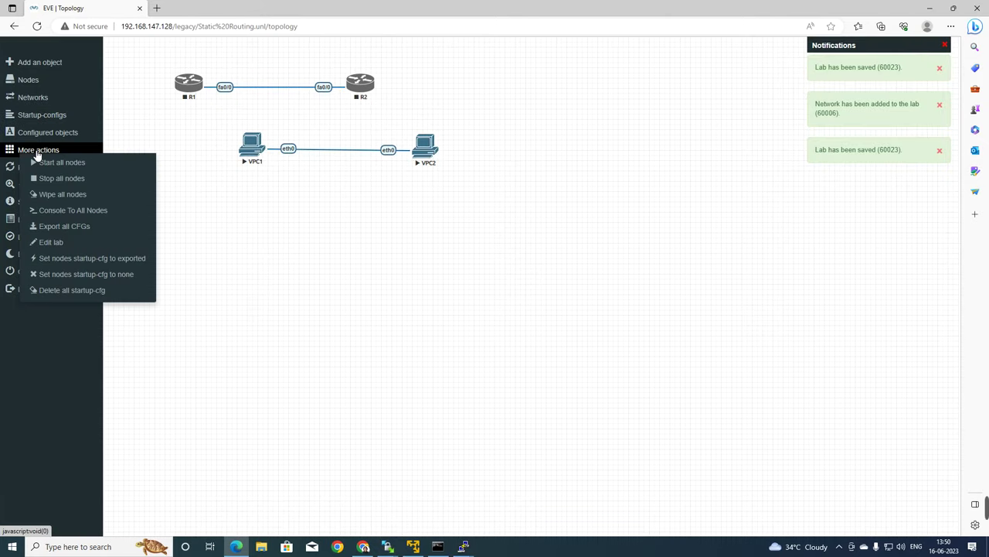
pyautogui.click(58, 165)
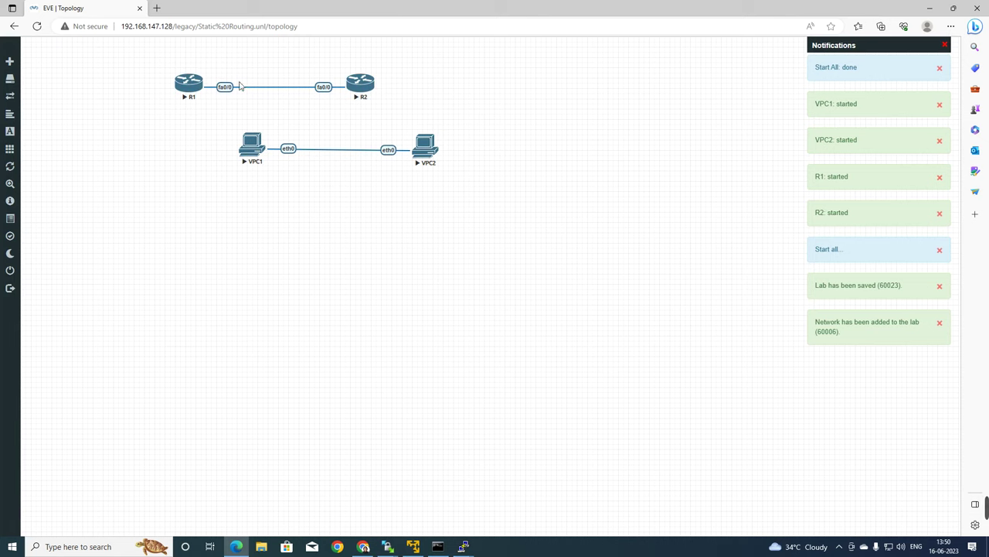
# - Launch telnet consoles for R1 and R2 and position them beside the topology
pyautogui.click(186, 87)
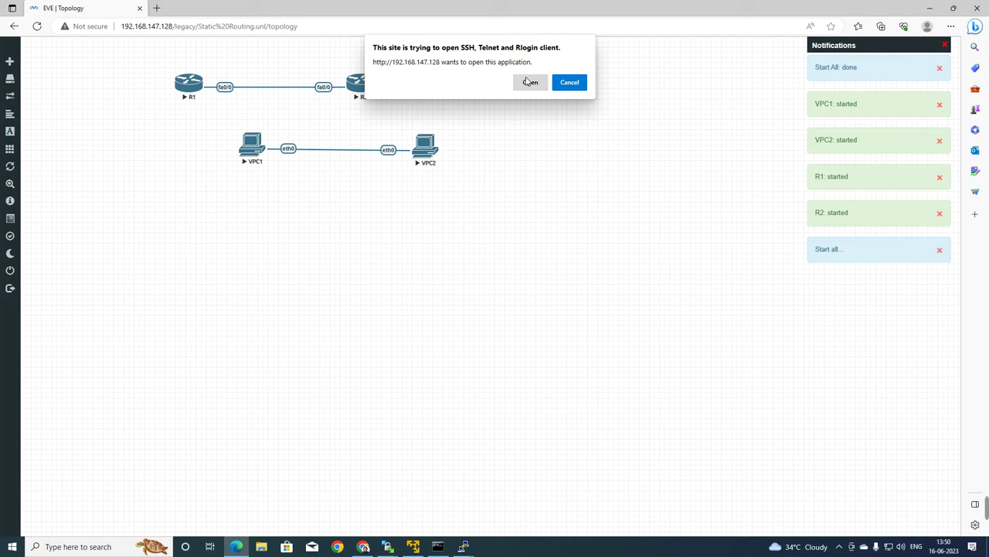
pyautogui.click(526, 83)
pyautogui.moveTo(168, 36); pyautogui.dragTo(203, 141)
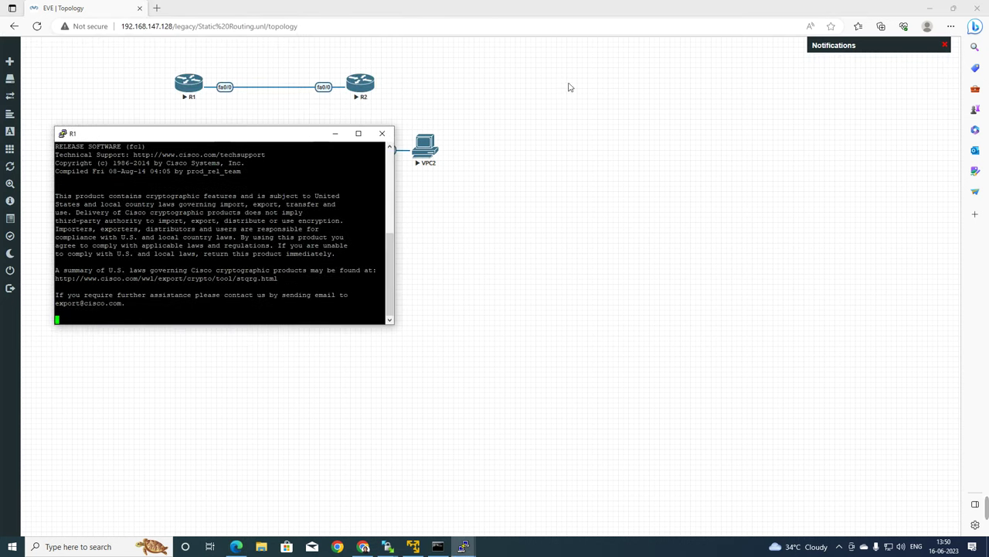
pyautogui.click(358, 82)
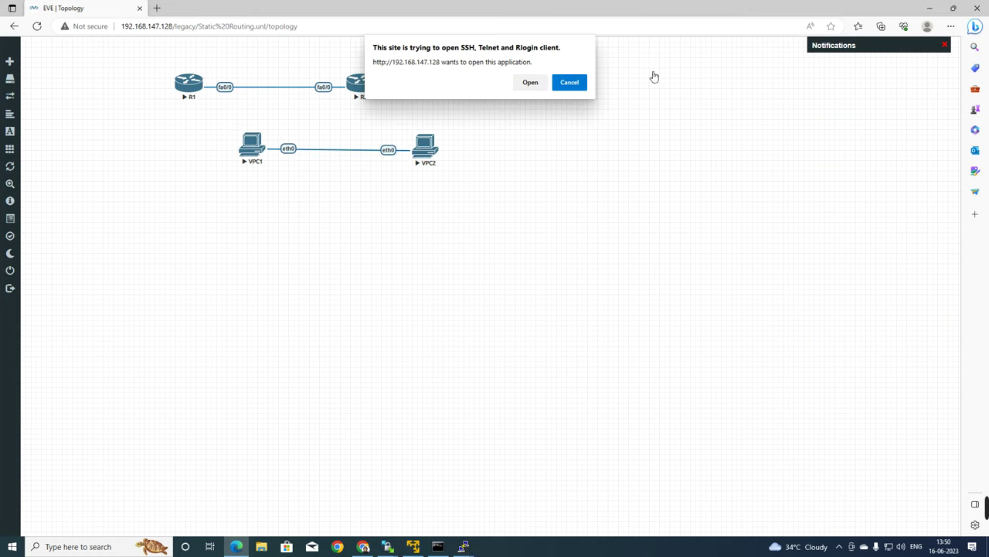
pyautogui.click(530, 83)
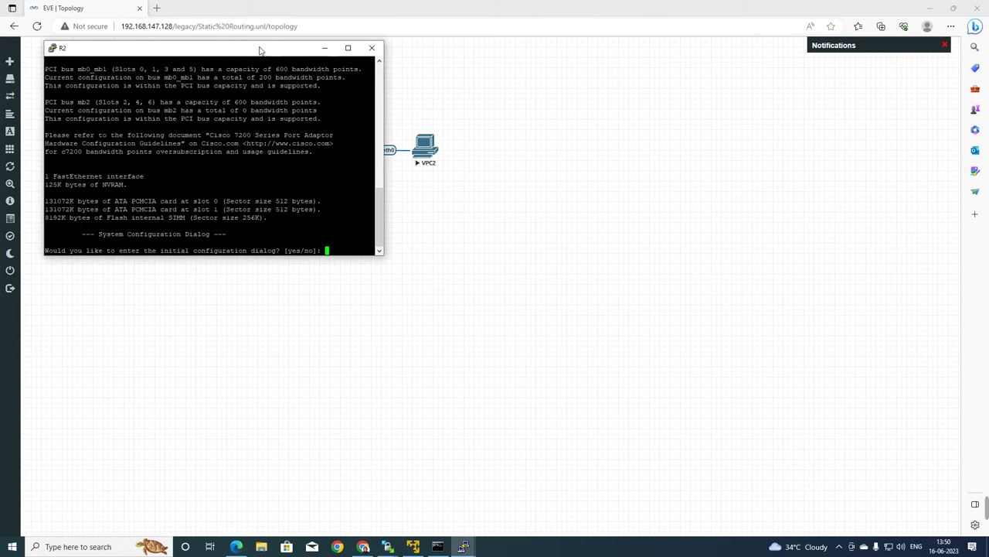
pyautogui.moveTo(259, 49); pyautogui.dragTo(352, 143)
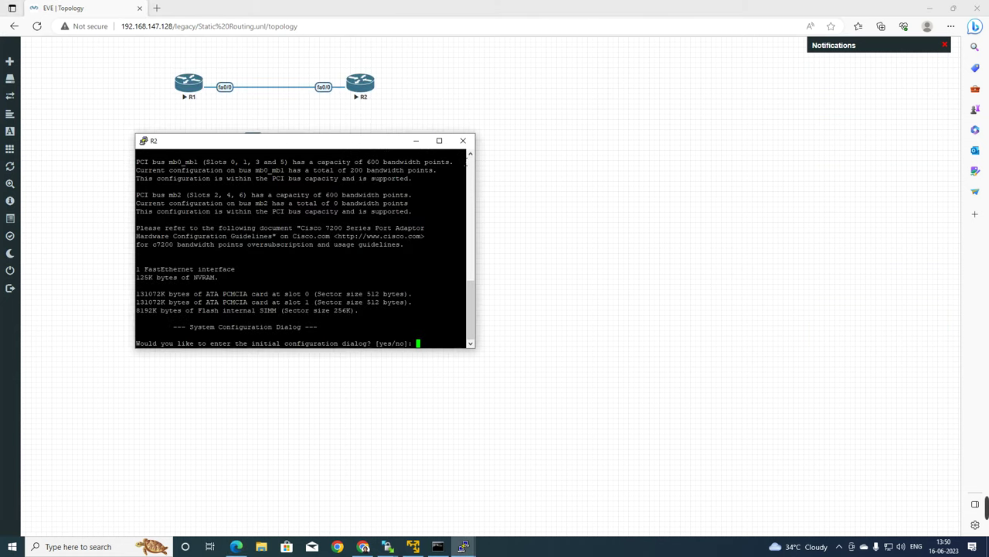
pyautogui.click(605, 240)
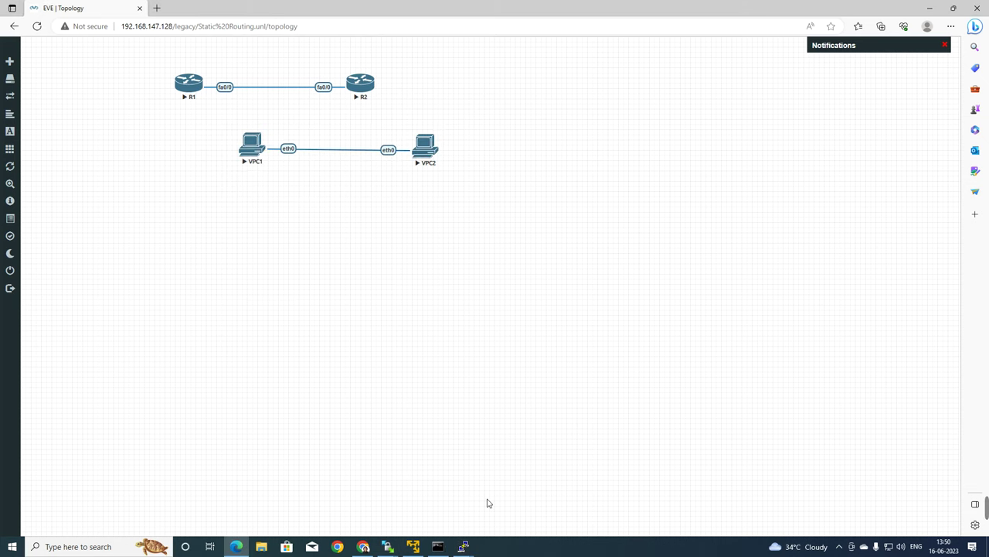
pyautogui.click(389, 544)
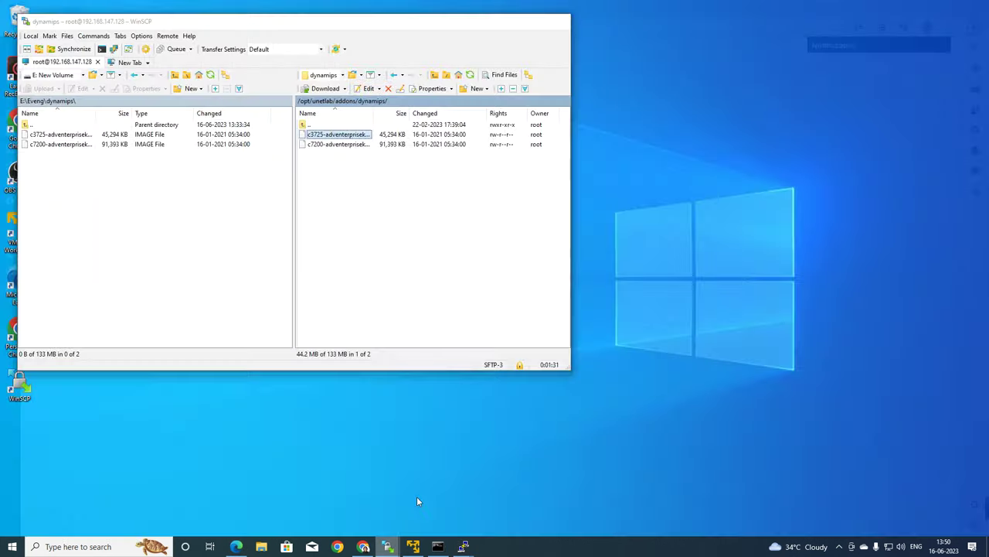
# - In the dynamips WinSCP session, browse the server to /opt/unetlab/addons/iol/bin
pyautogui.click(417, 498)
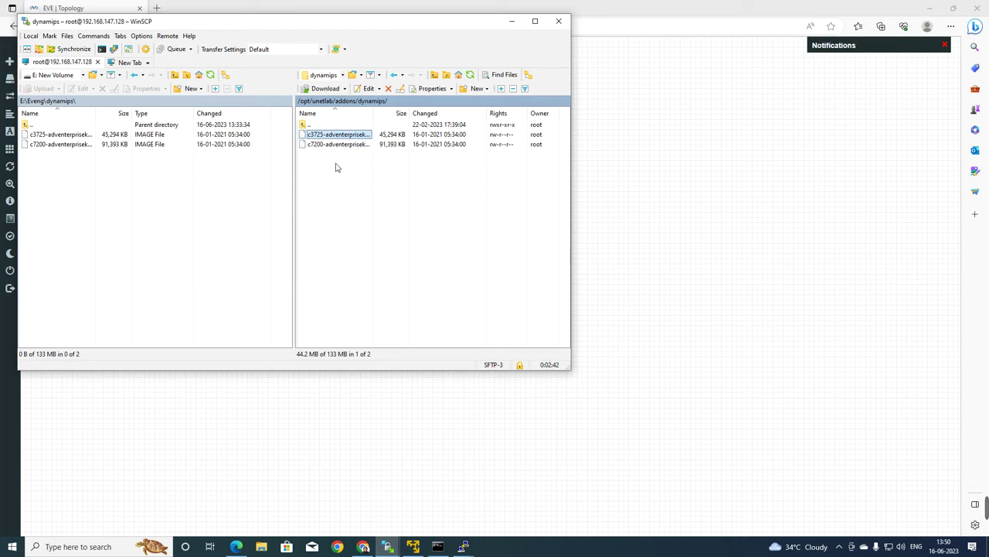
pyautogui.doubleClick(304, 126)
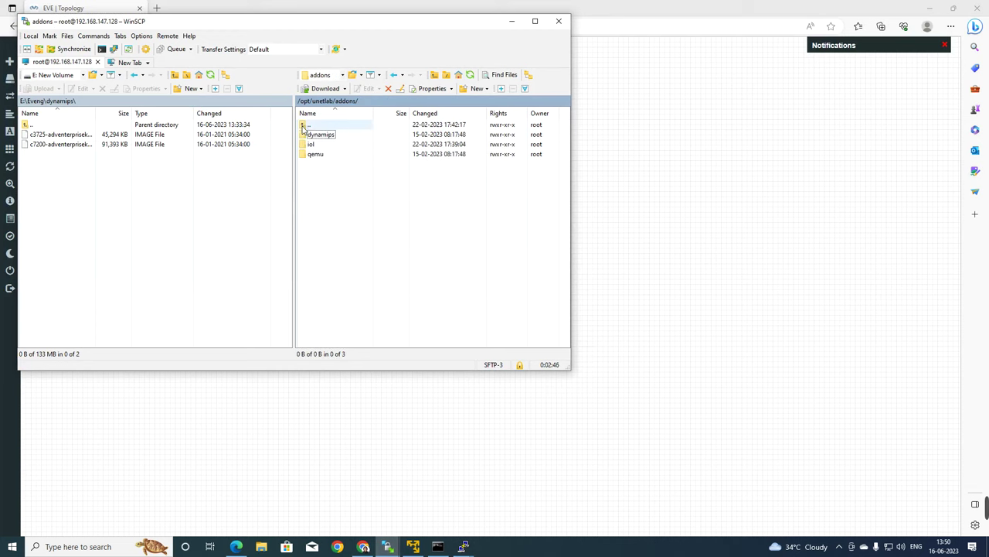
pyautogui.doubleClick(312, 145)
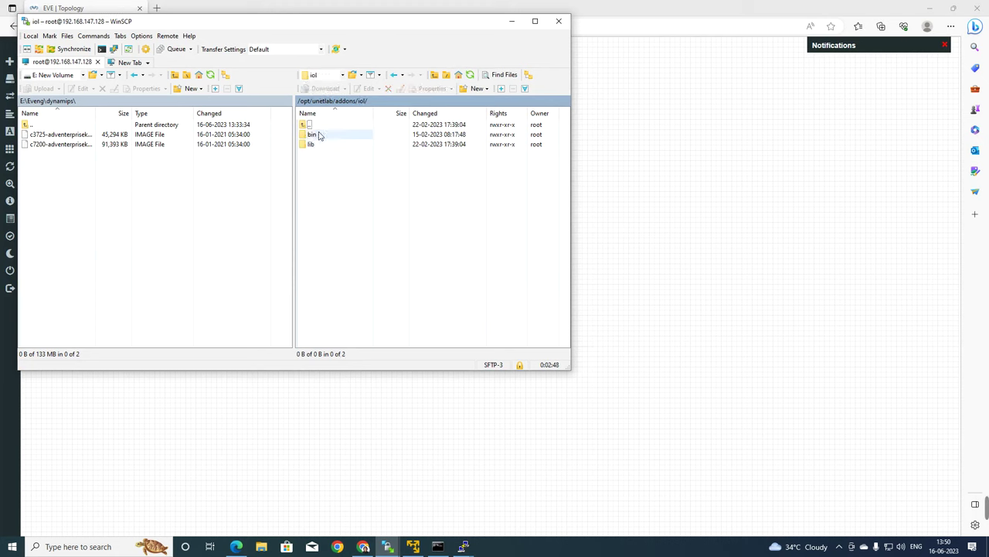
pyautogui.doubleClick(323, 135)
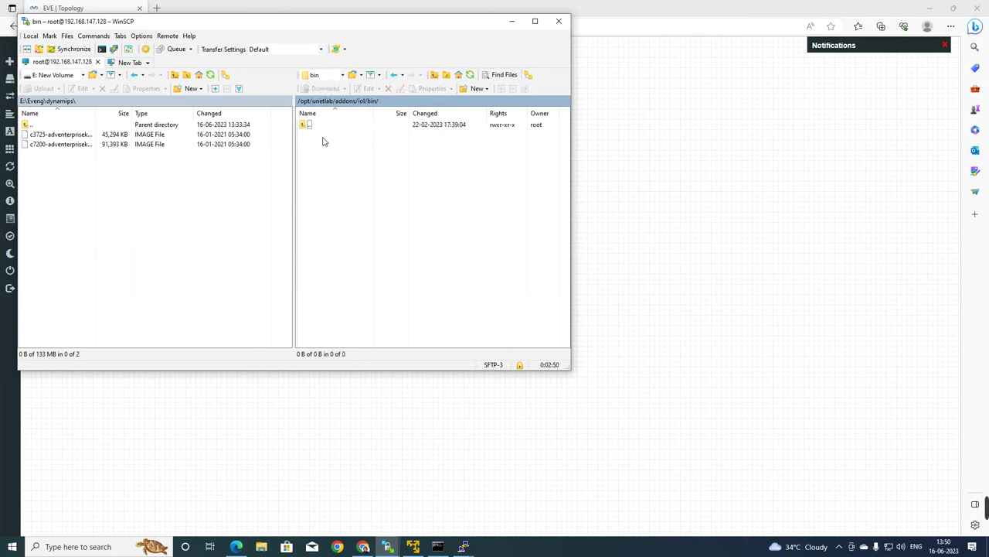
# - Browse local to E:\Eveng\iol\bin and drag both IOL images and iourc to the server
pyautogui.doubleClick(25, 125)
pyautogui.doubleClick(39, 155)
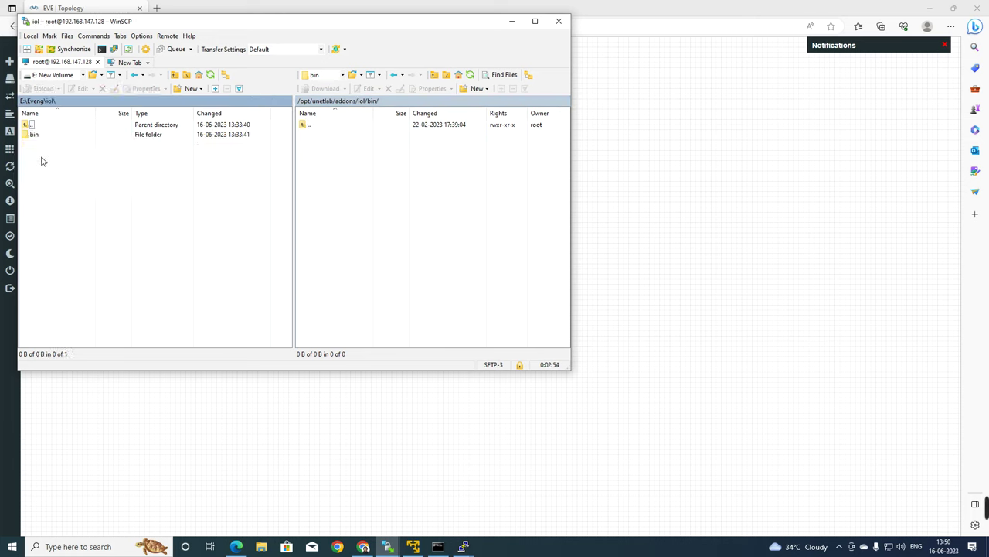
pyautogui.doubleClick(42, 137)
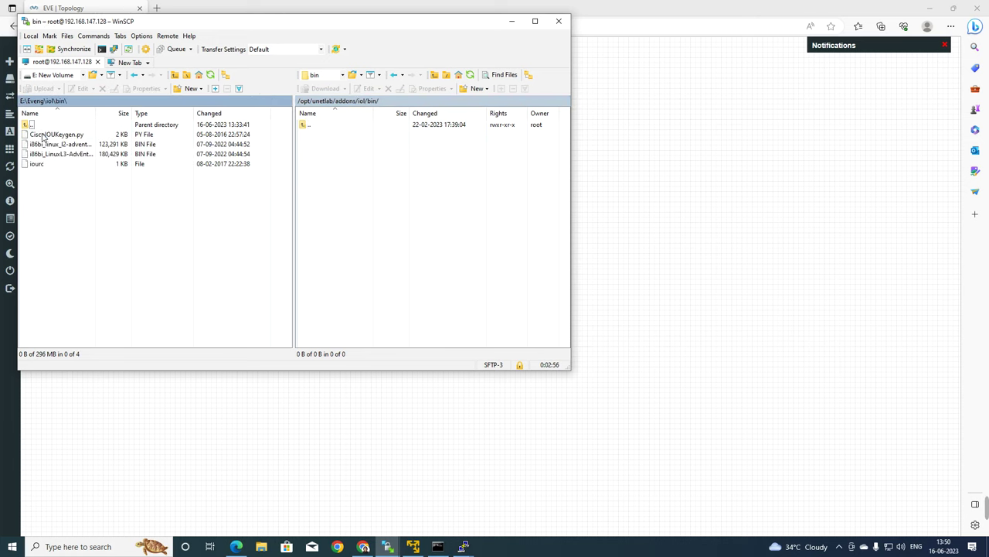
pyautogui.moveTo(51, 187); pyautogui.dragTo(273, 186)
pyautogui.moveTo(337, 160); pyautogui.dragTo(299, 188)
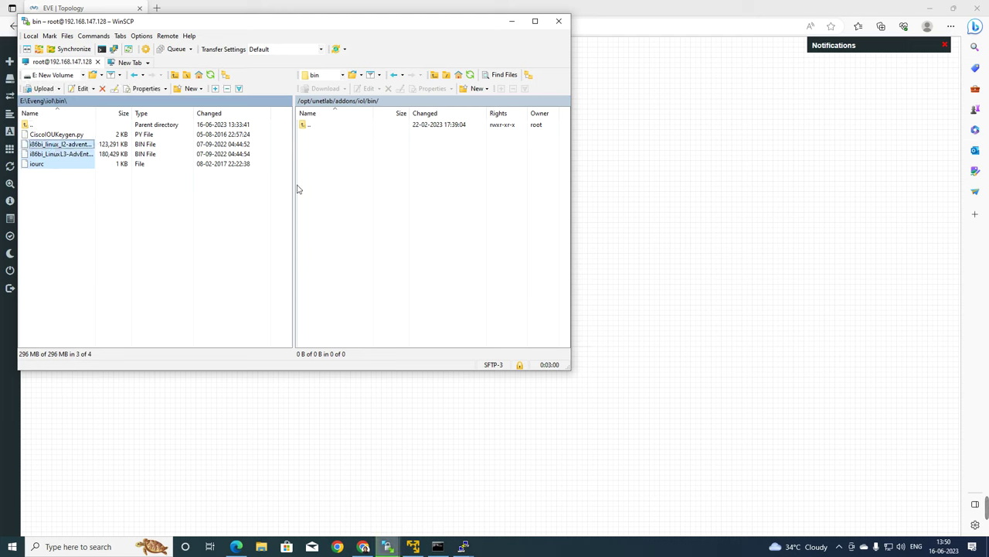